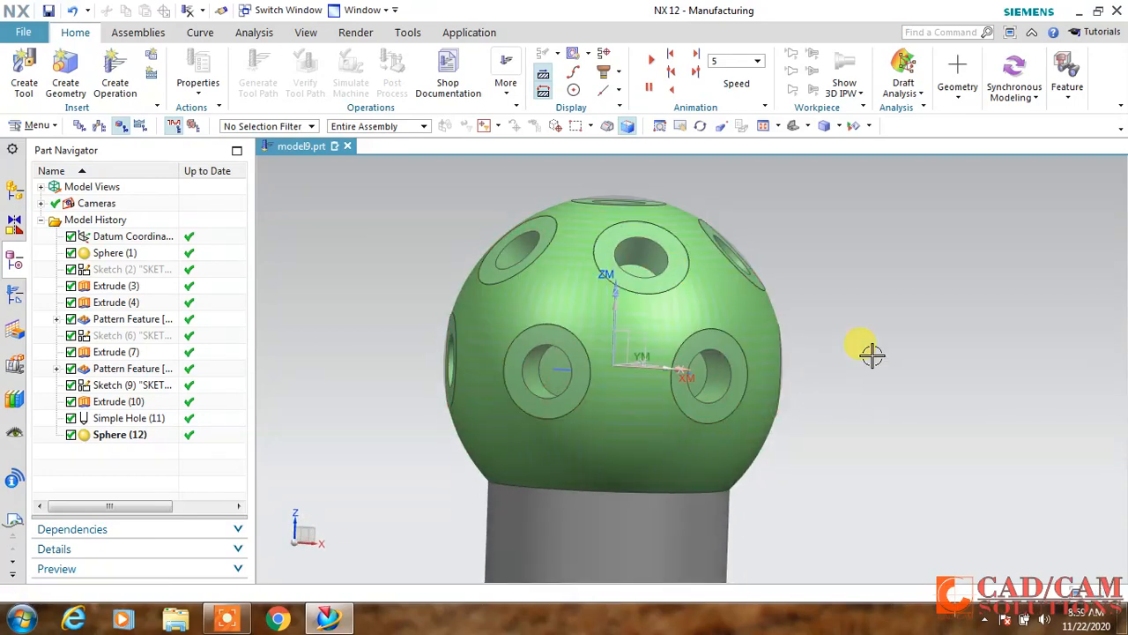
# Highlight the Sphere (12) feature in the model history and inspect its body around the holes
pyautogui.moveTo(869, 353); pyautogui.dragTo(819, 367, button='middle')
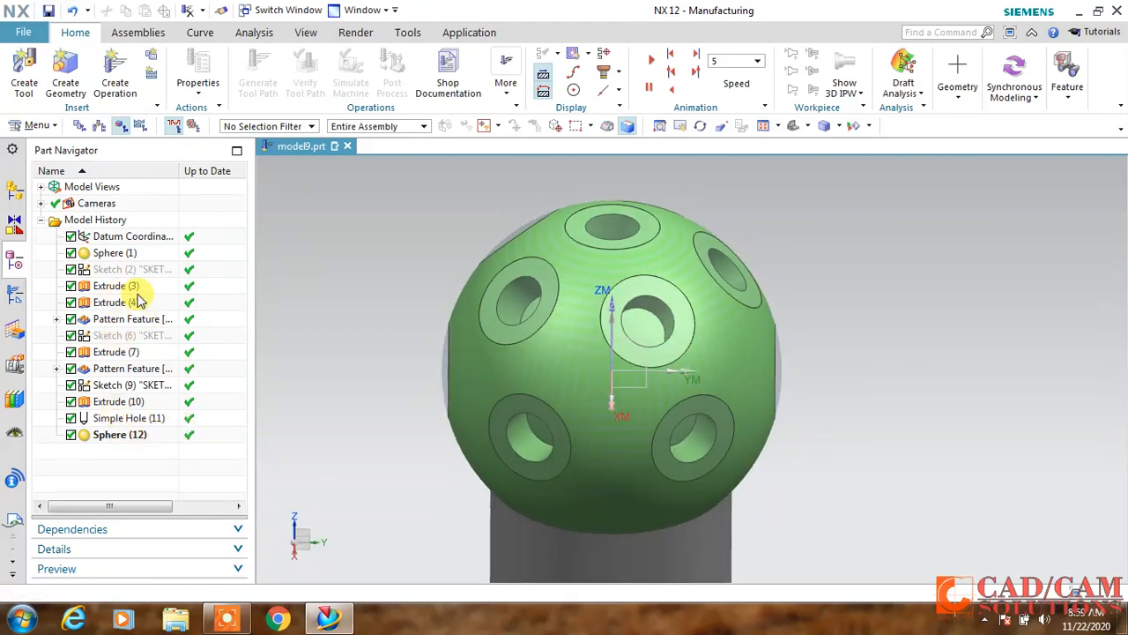
pyautogui.moveTo(809, 423)
pyautogui.mouseDown(button='middle')
pyautogui.moveTo(796, 406)
pyautogui.moveTo(810, 413)
pyautogui.mouseUp(button='middle')
pyautogui.click(132, 435)
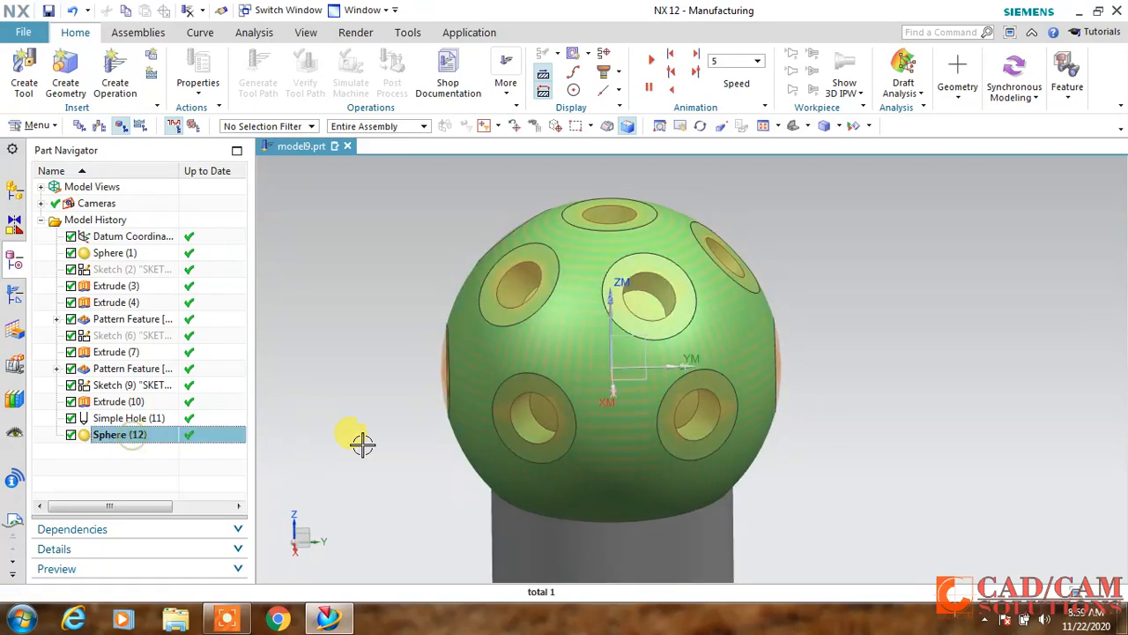
pyautogui.moveTo(372, 439); pyautogui.dragTo(378, 438, button='middle')
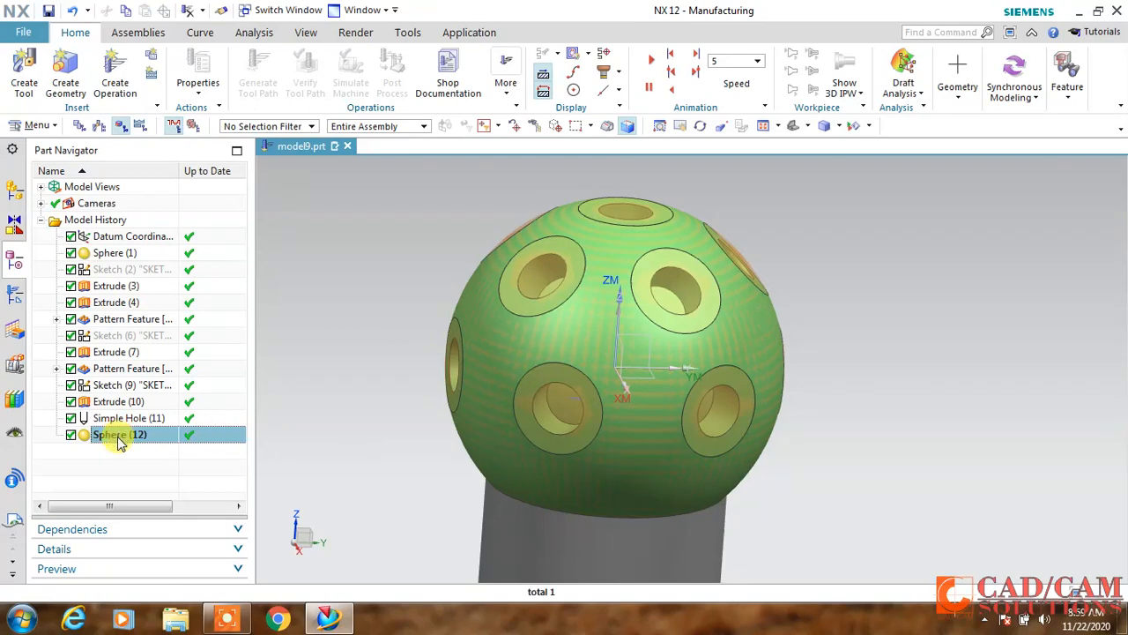
pyautogui.moveTo(788, 353)
pyautogui.mouseDown(button='middle')
pyautogui.moveTo(766, 323)
pyautogui.moveTo(787, 351)
pyautogui.mouseUp(button='middle')
pyautogui.scroll(2, 655, 284)
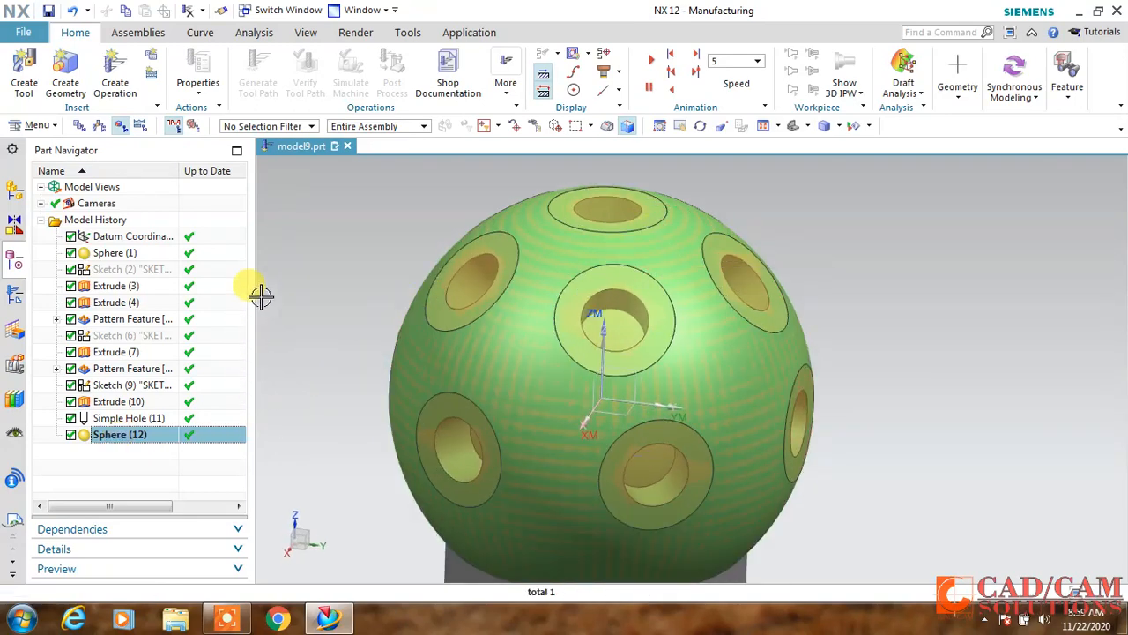
# Open the WORKPIECE geometry group for editing and display its specified part
pyautogui.click(470, 34)
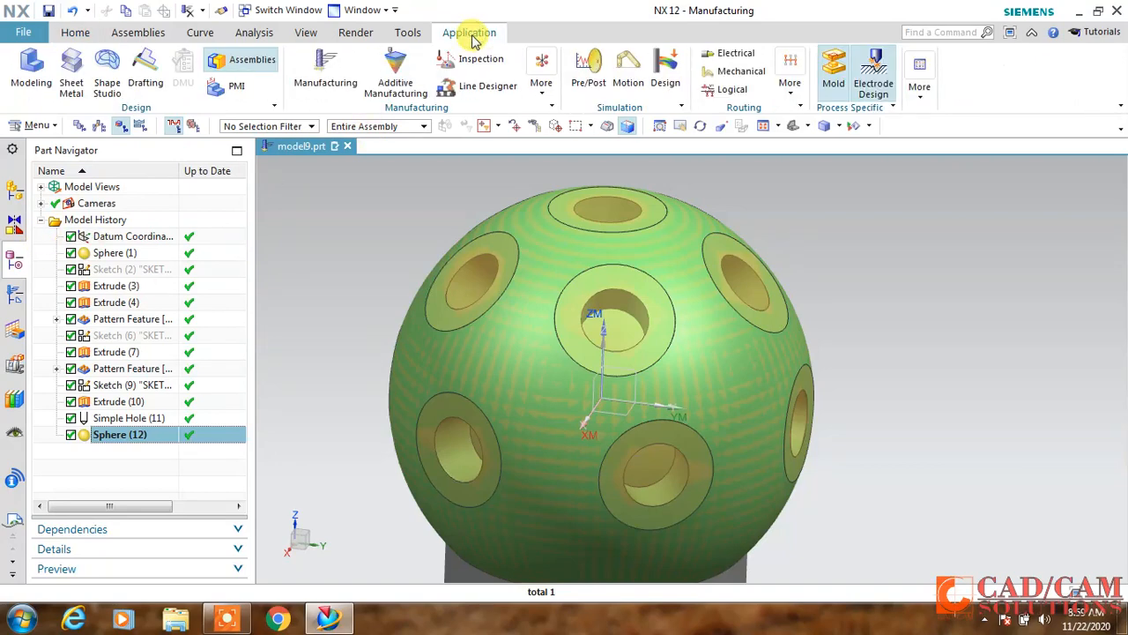
pyautogui.click(76, 34)
pyautogui.click(15, 293)
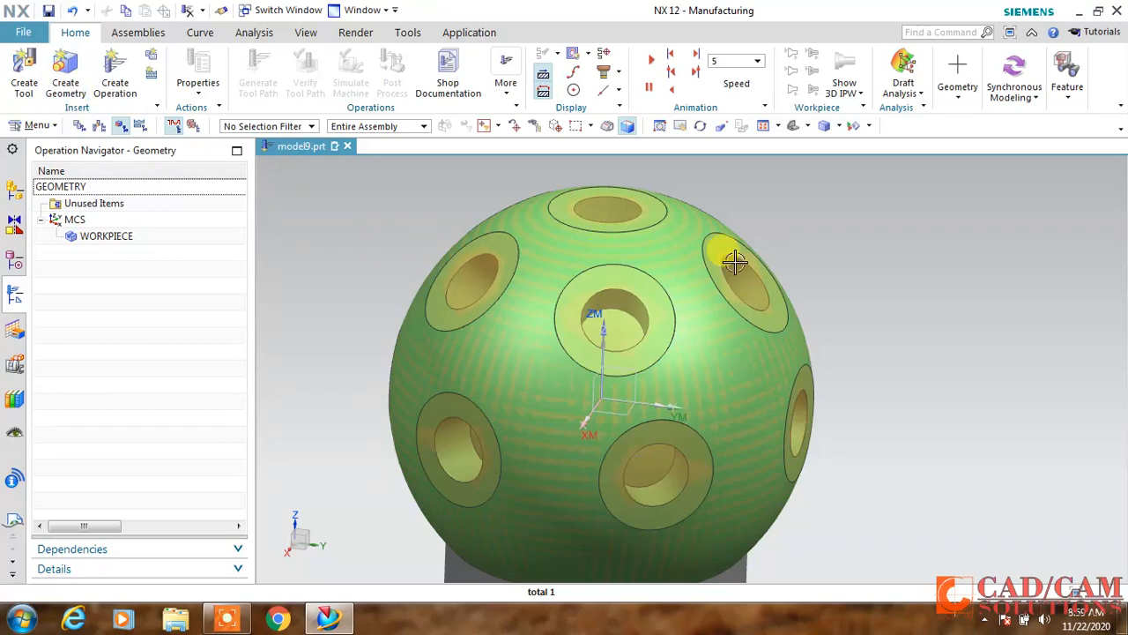
pyautogui.scroll(-1, 798, 252)
pyautogui.scroll(-1, 799, 251)
pyautogui.moveTo(822, 261); pyautogui.dragTo(813, 258, button='middle')
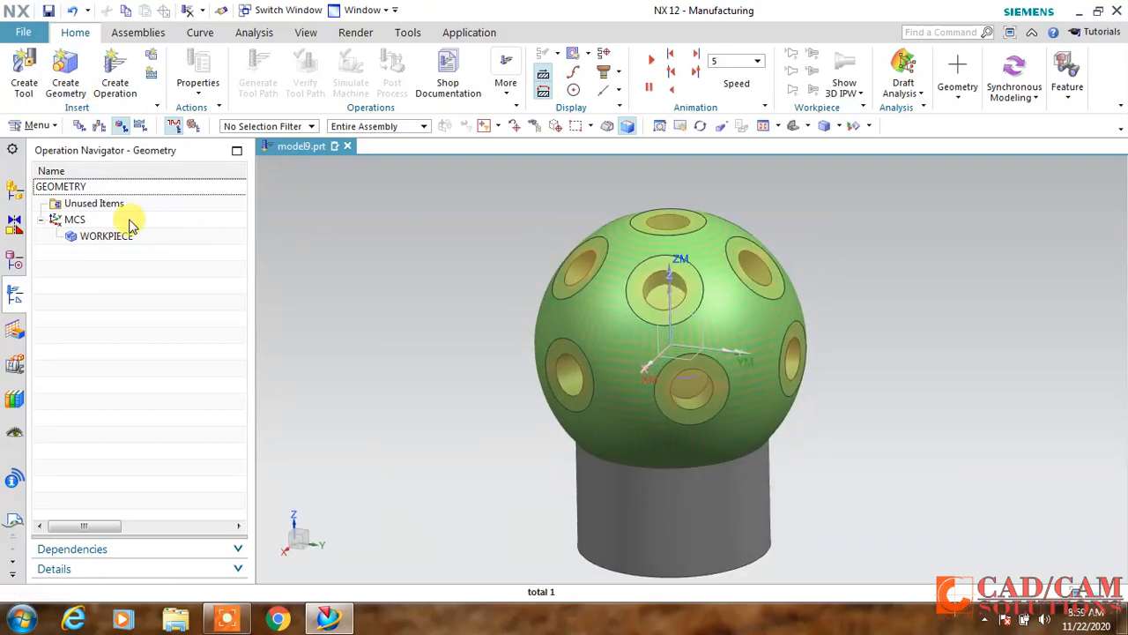
pyautogui.doubleClick(109, 237)
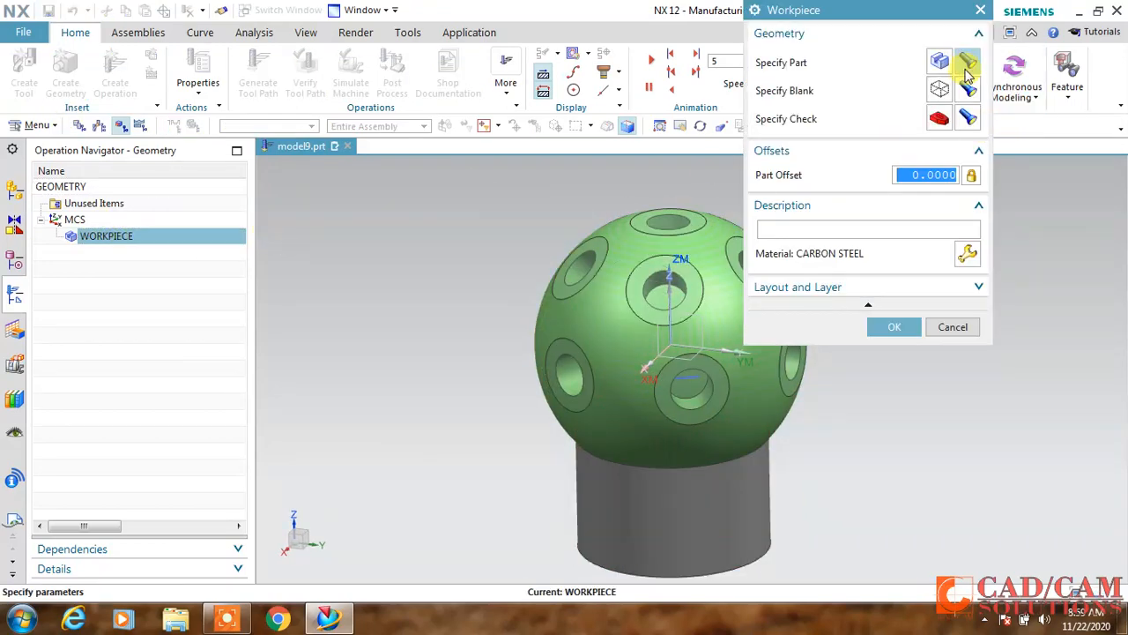
pyautogui.click(966, 60)
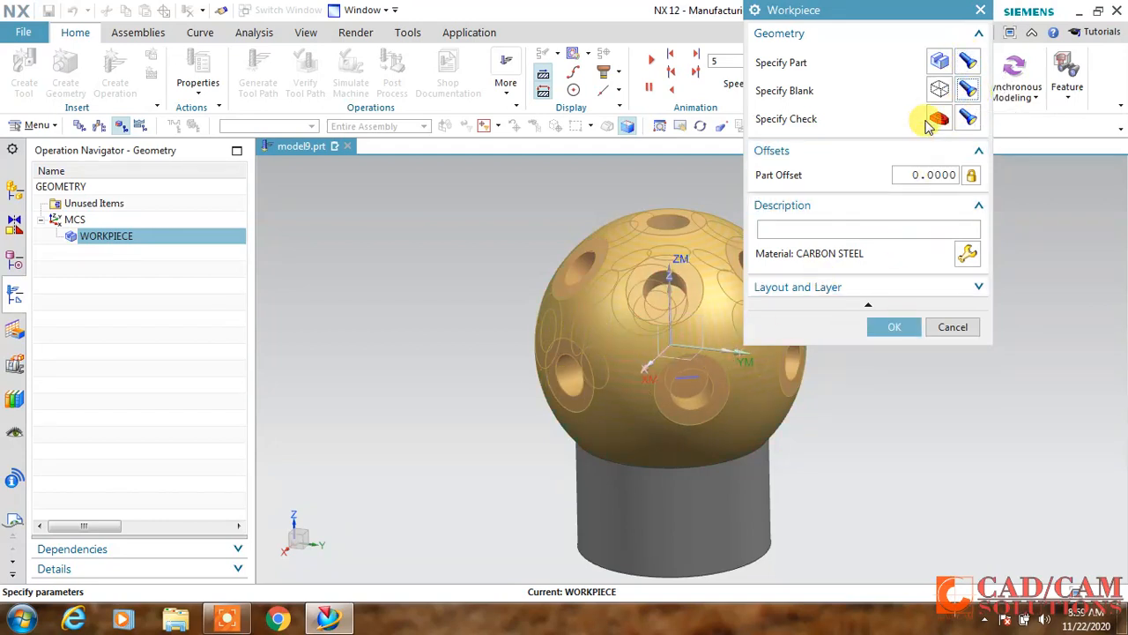
# Clear the workpiece's existing blank set and specify the solid body of Sphere (12) as the blank
pyautogui.click(940, 90)
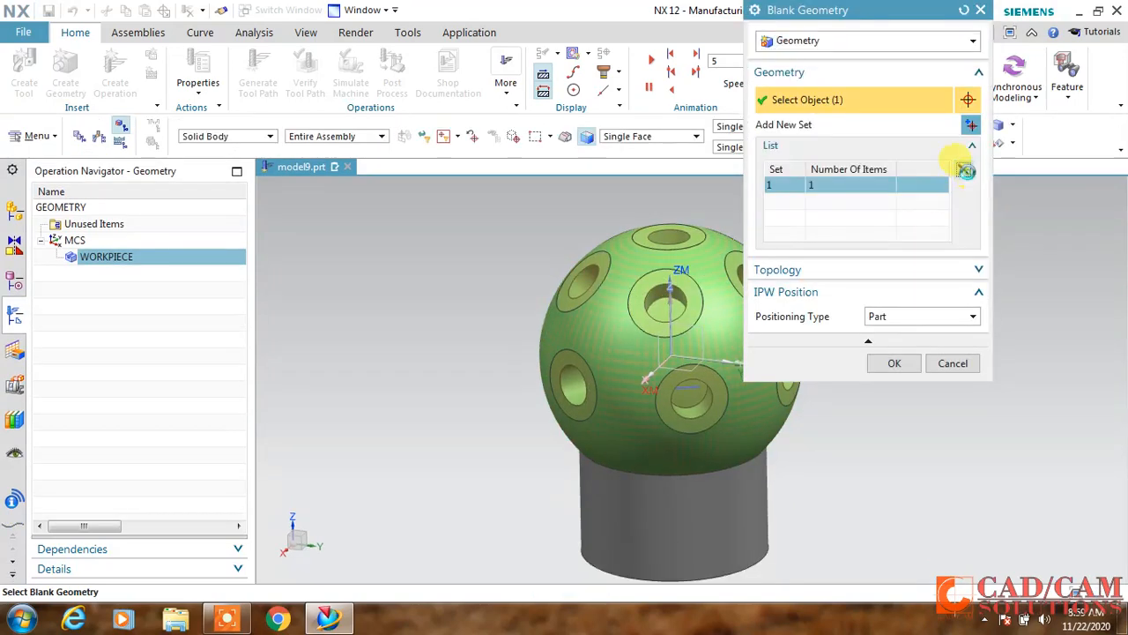
pyautogui.click(966, 170)
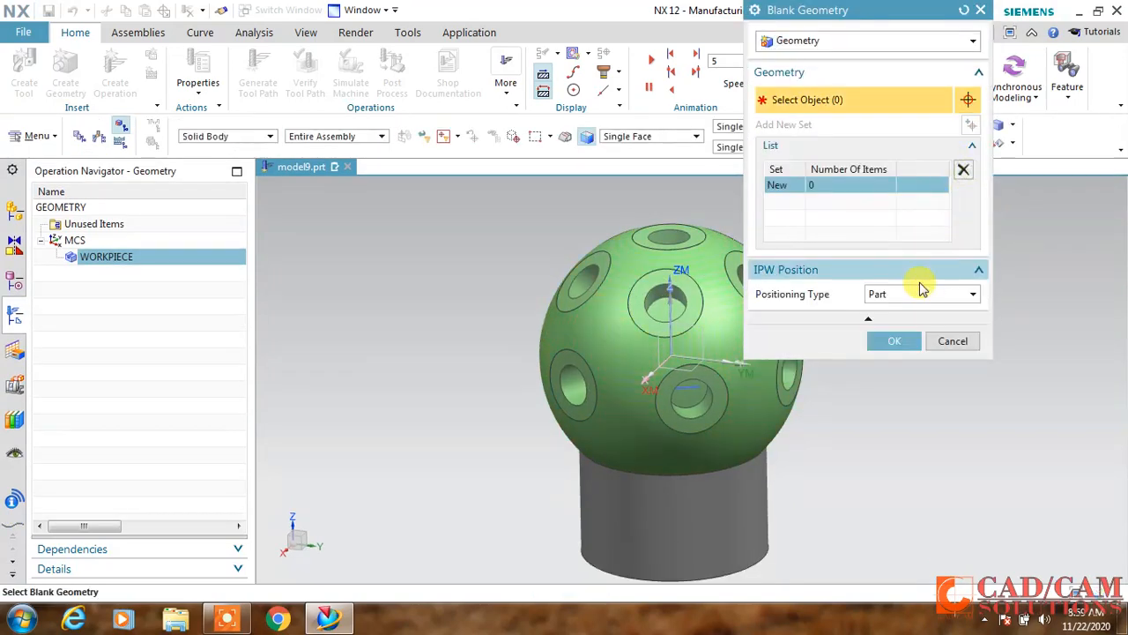
pyautogui.click(630, 323)
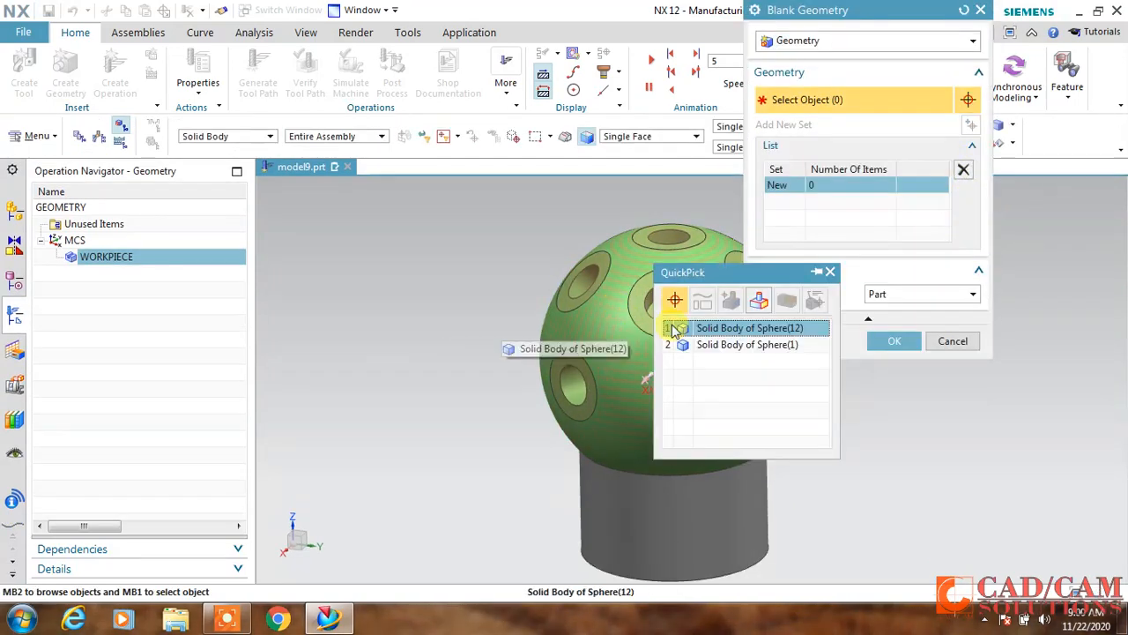
pyautogui.click(721, 332)
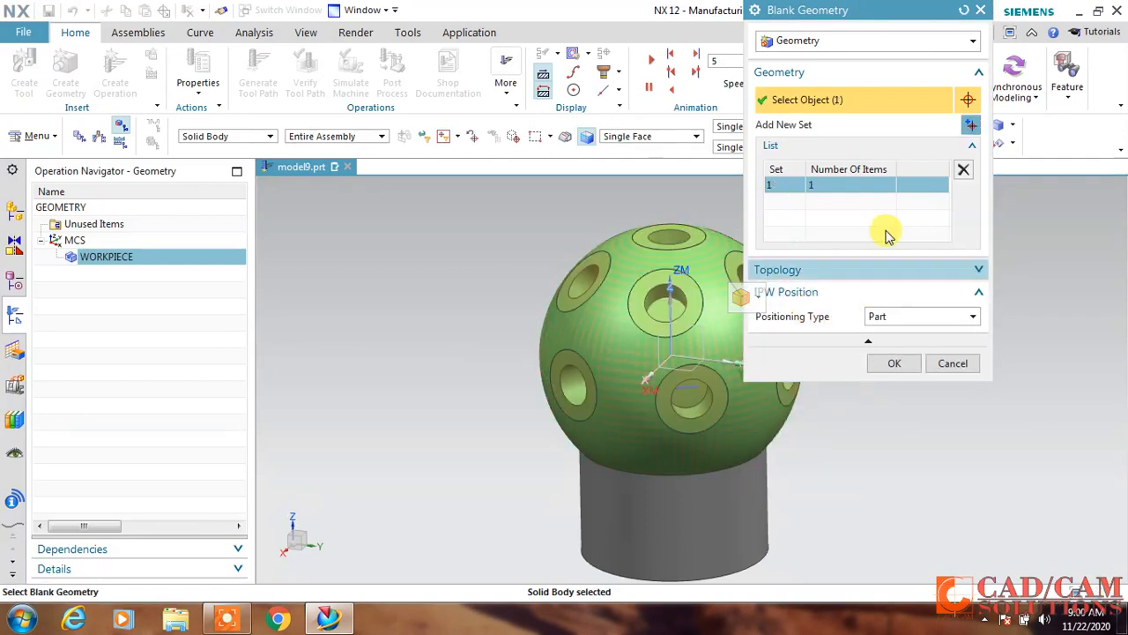
pyautogui.click(895, 363)
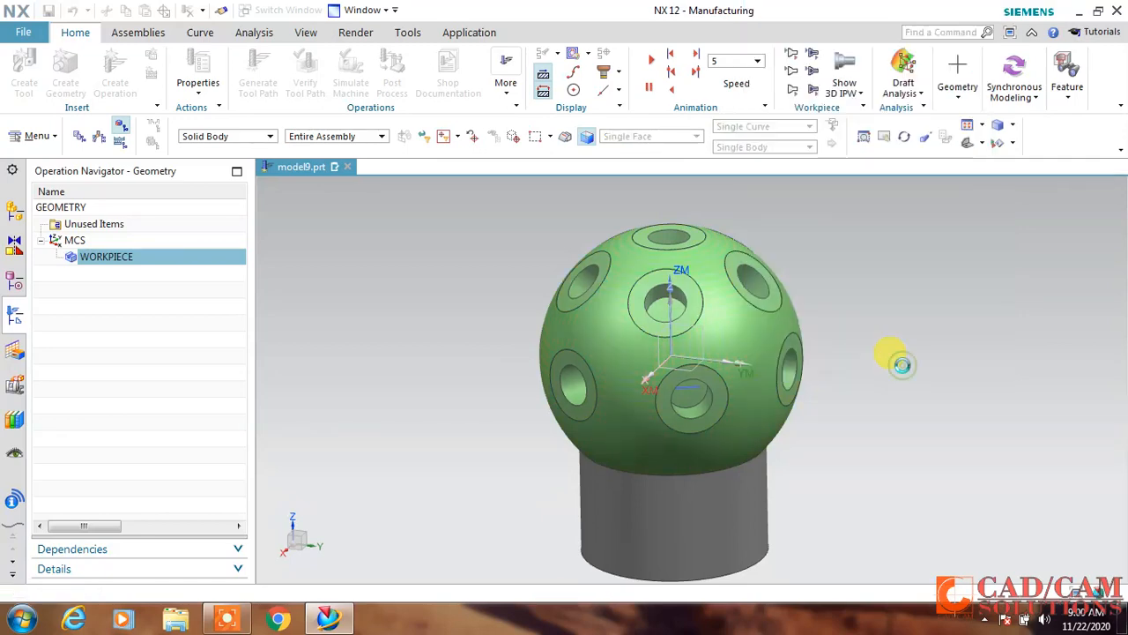
# Display the workpiece's check geometry and accept the workpiece definition
pyautogui.click(967, 118)
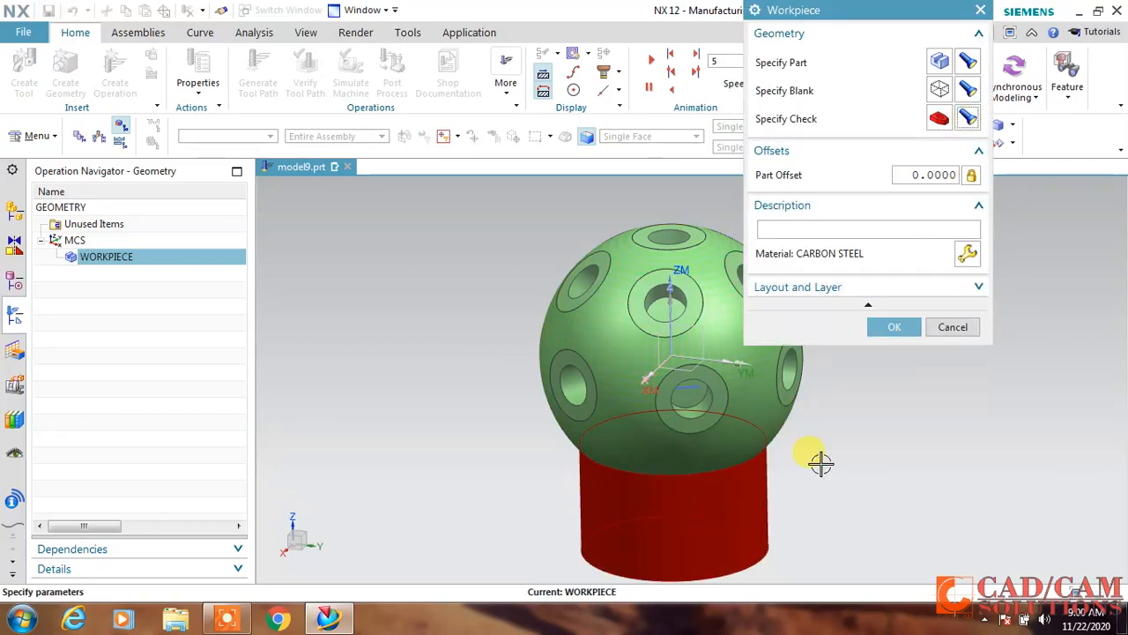
pyautogui.click(878, 335)
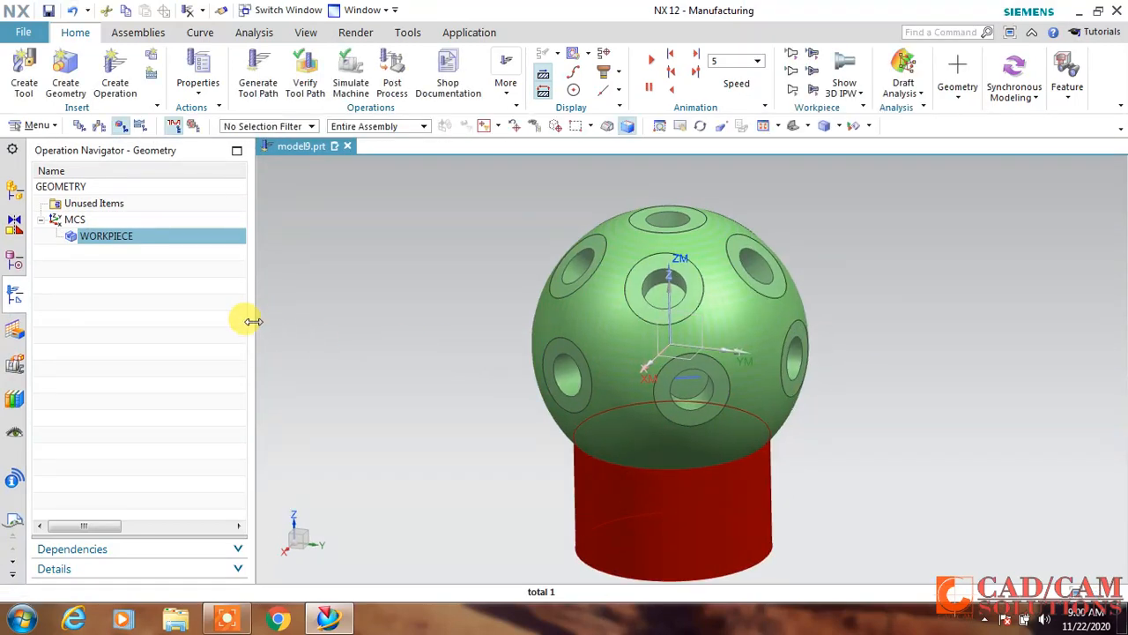
pyautogui.moveTo(418, 328); pyautogui.dragTo(421, 335, button='middle')
pyautogui.click(416, 329)
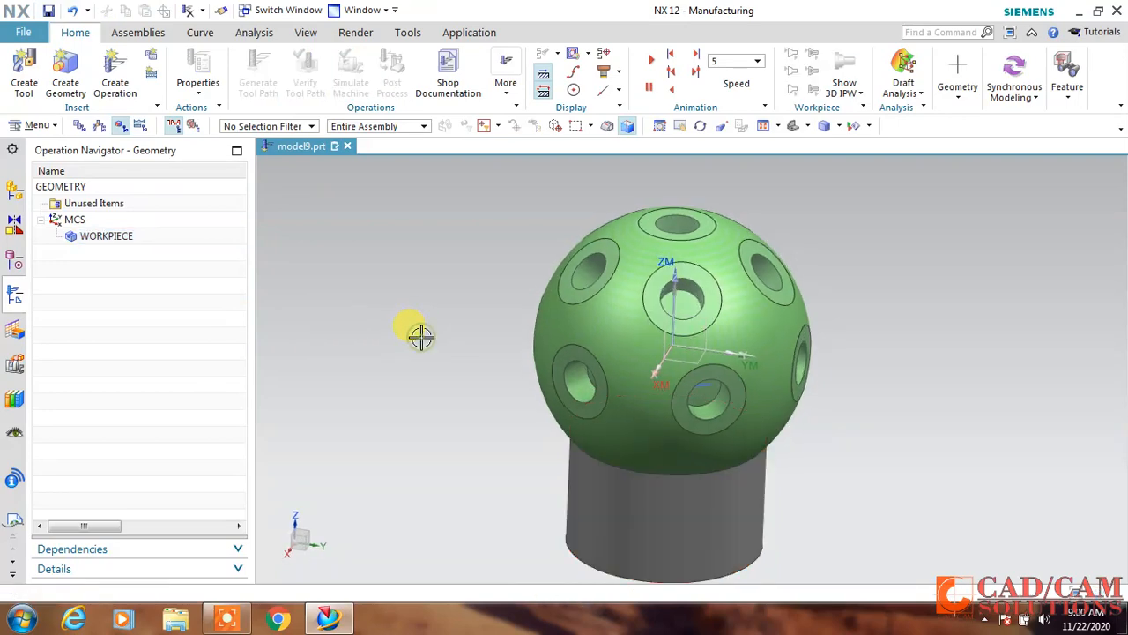
# Hide the Sphere (12) blank body through the model history and return to the geometry view of the operations
pyautogui.click(18, 273)
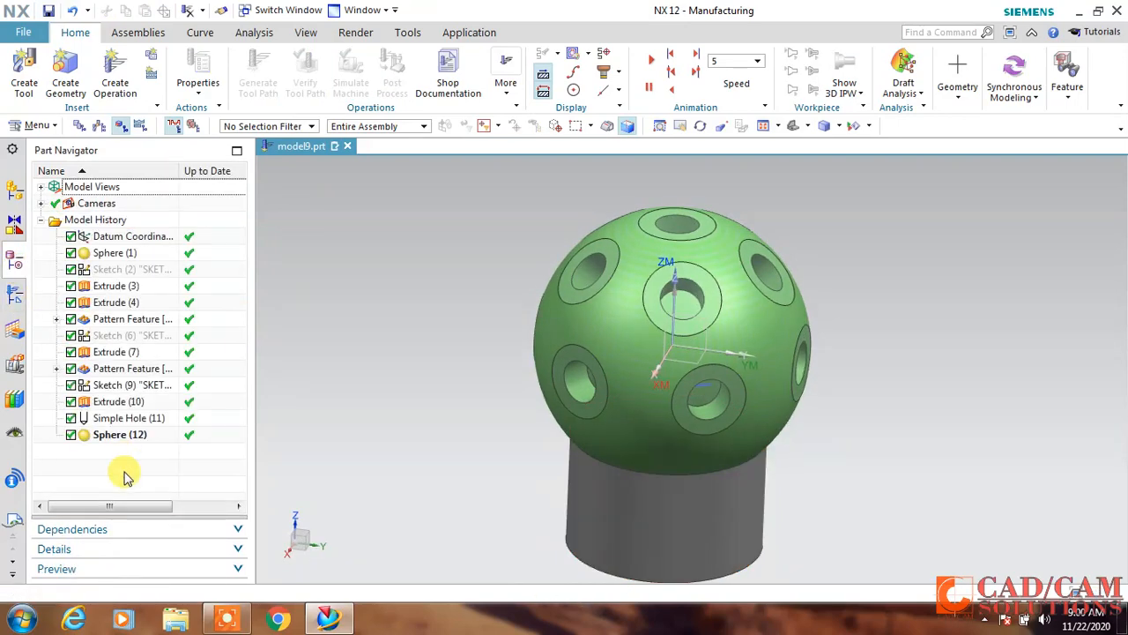
pyautogui.click(109, 434)
pyautogui.rightClick(112, 435)
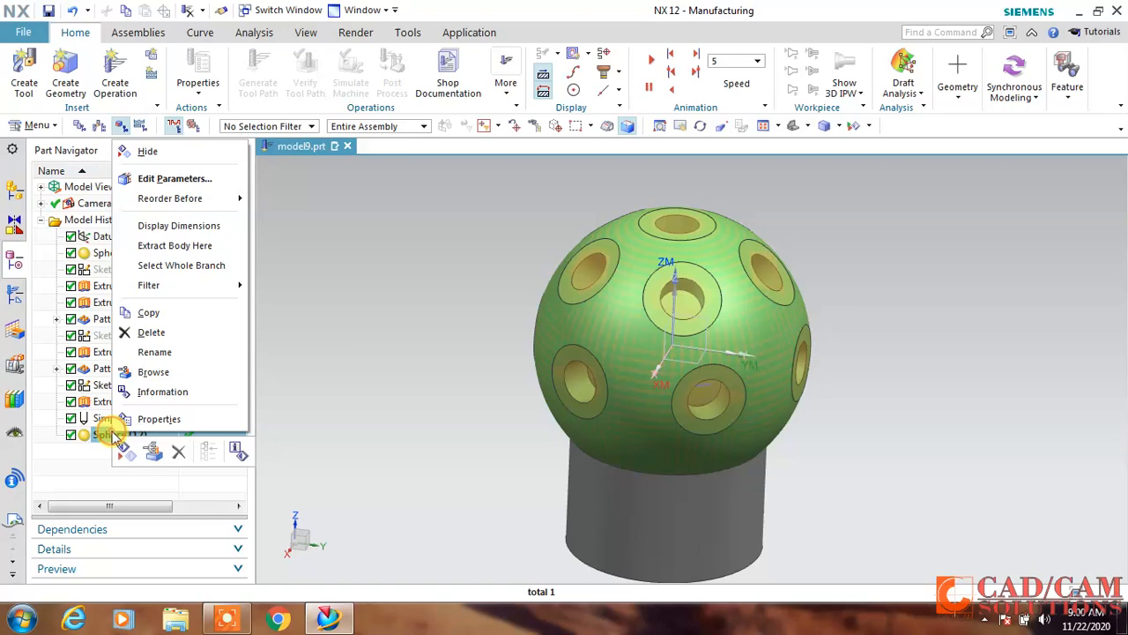
pyautogui.click(145, 151)
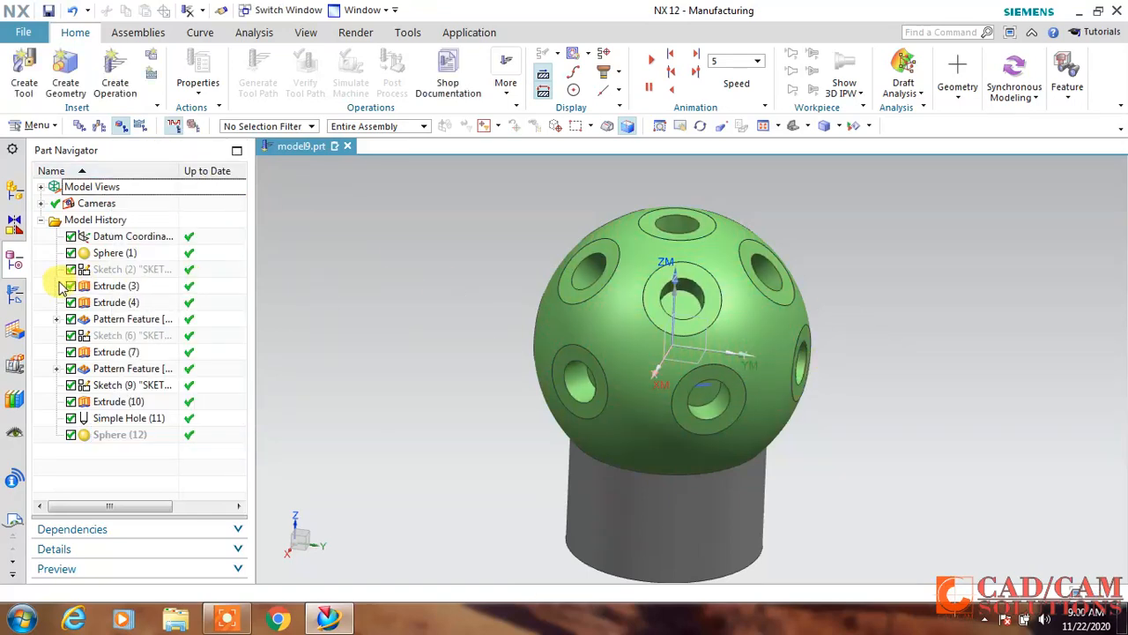
pyautogui.click(14, 293)
pyautogui.moveTo(855, 285); pyautogui.dragTo(845, 303, button='middle')
pyautogui.scroll(1, 833, 355)
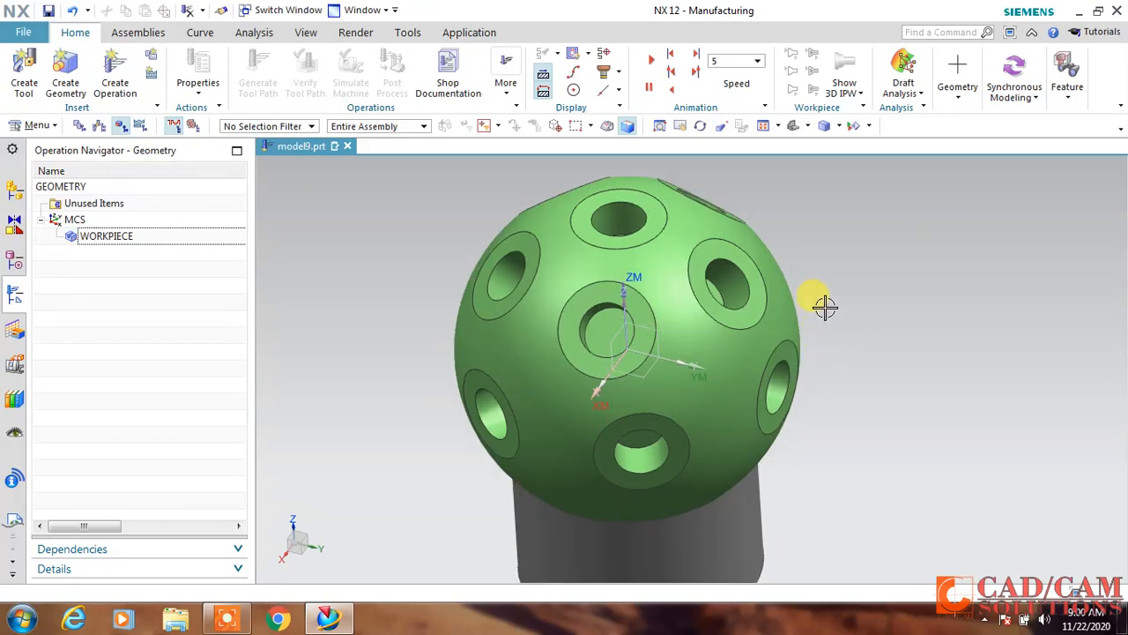
pyautogui.moveTo(869, 356)
pyautogui.mouseDown(button='middle')
pyautogui.moveTo(857, 335)
pyautogui.moveTo(879, 332)
pyautogui.moveTo(862, 349)
pyautogui.mouseUp(button='middle')
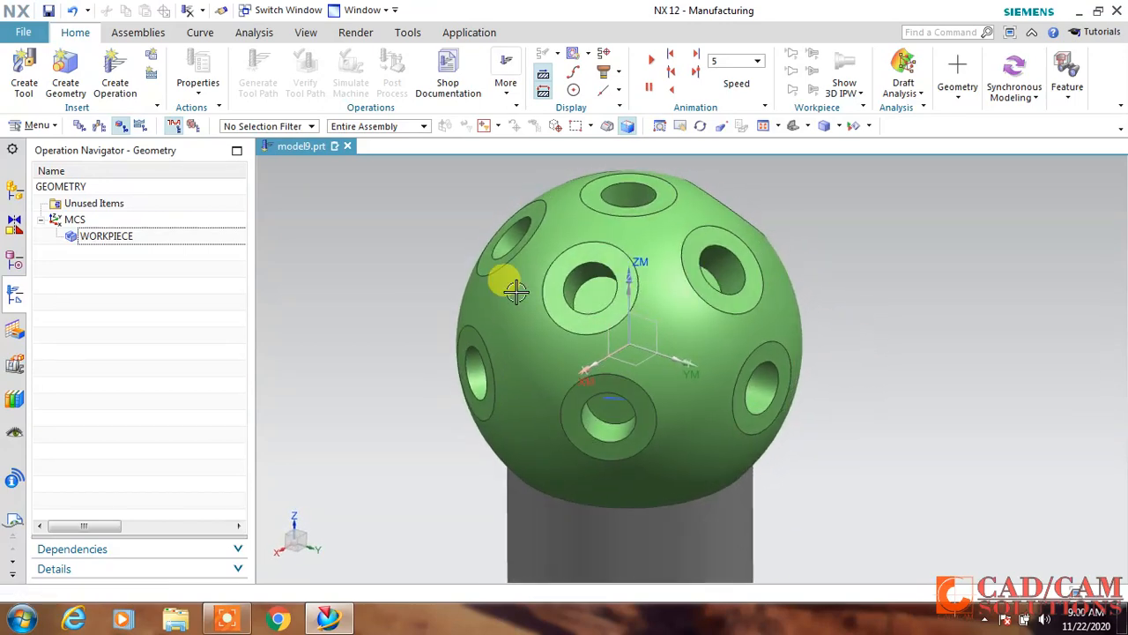
# Create a tool from the library by searching the non-indexable end mills in millimetres without further criteria
pyautogui.click(24, 92)
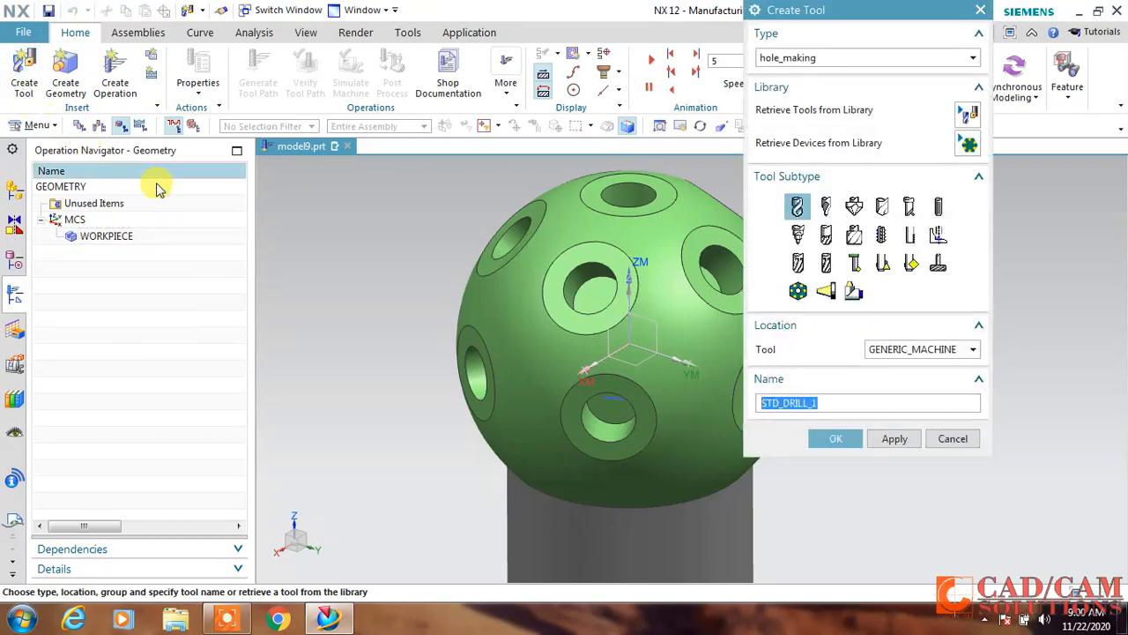
pyautogui.click(963, 117)
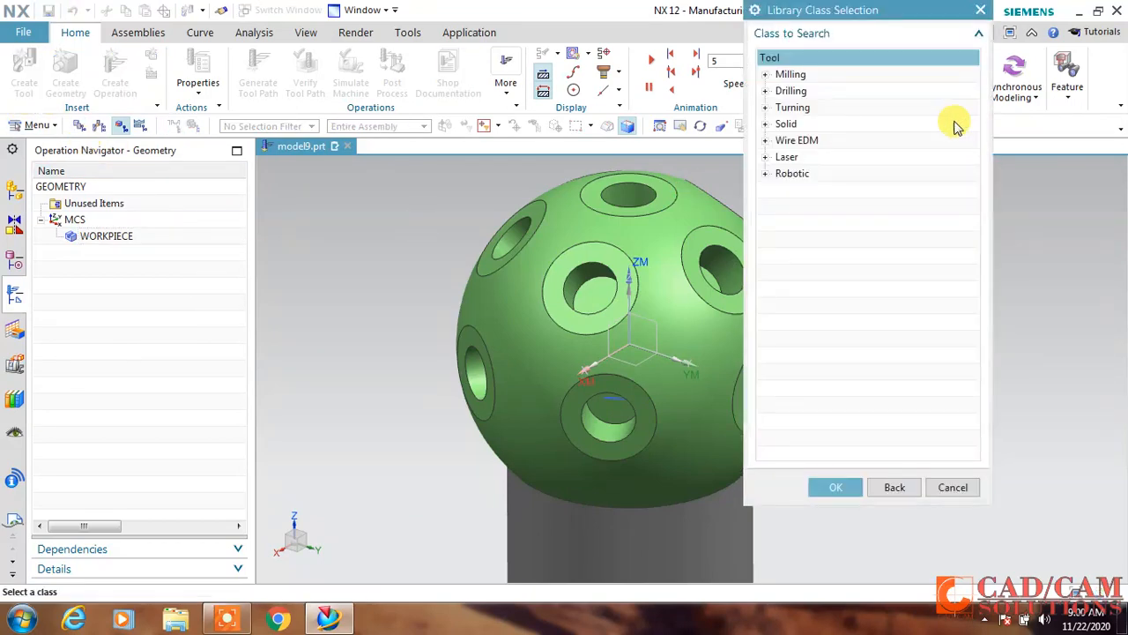
pyautogui.click(765, 75)
pyautogui.doubleClick(818, 95)
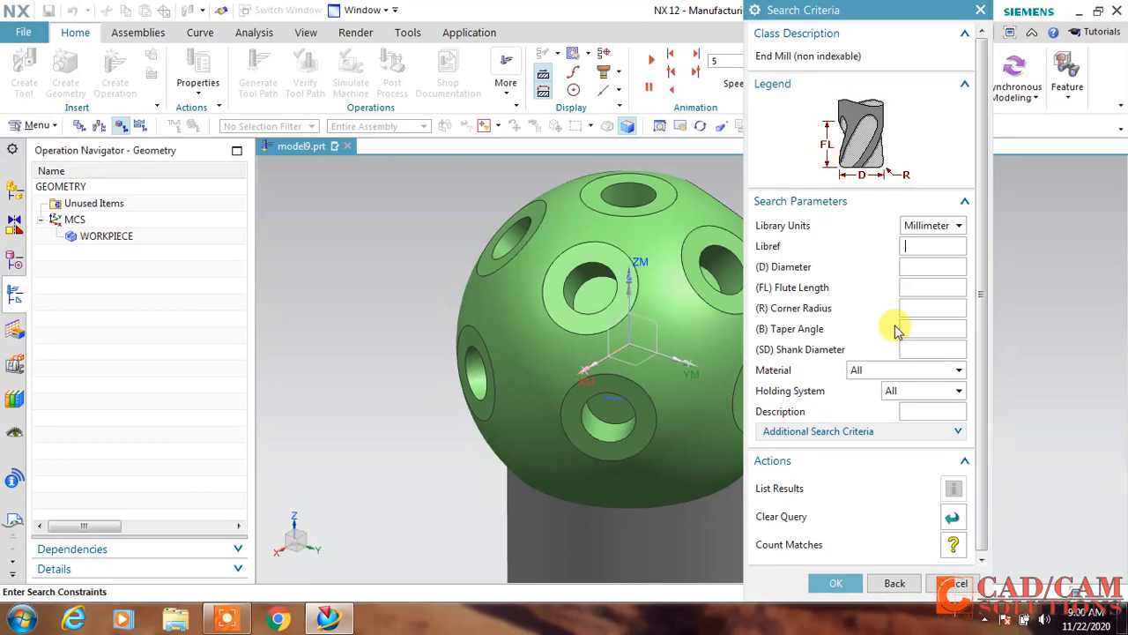
pyautogui.click(835, 582)
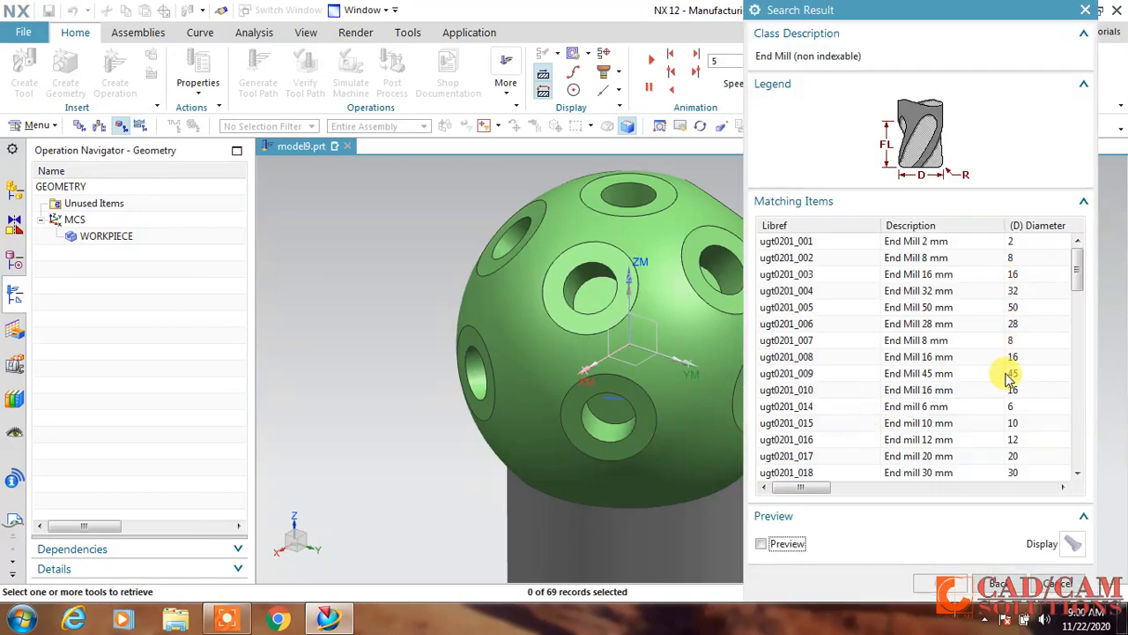
# Preview the 8 mm end mill ugt0201_002 on the part
pyautogui.click(934, 259)
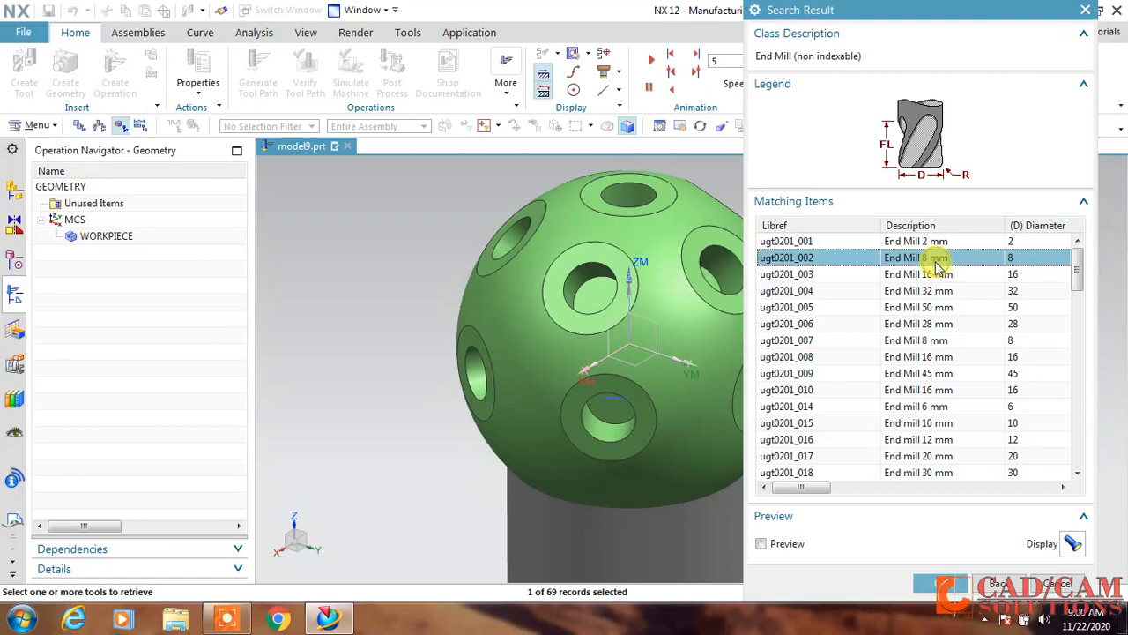
pyautogui.click(1073, 547)
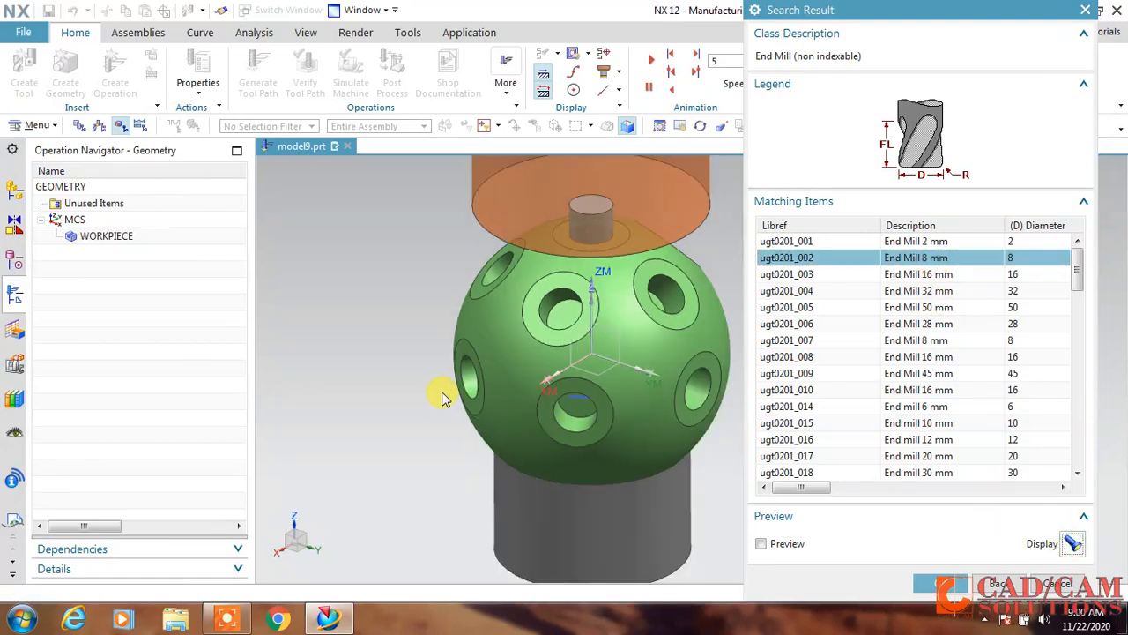
pyautogui.moveTo(584, 281); pyautogui.dragTo(649, 298, button='middle')
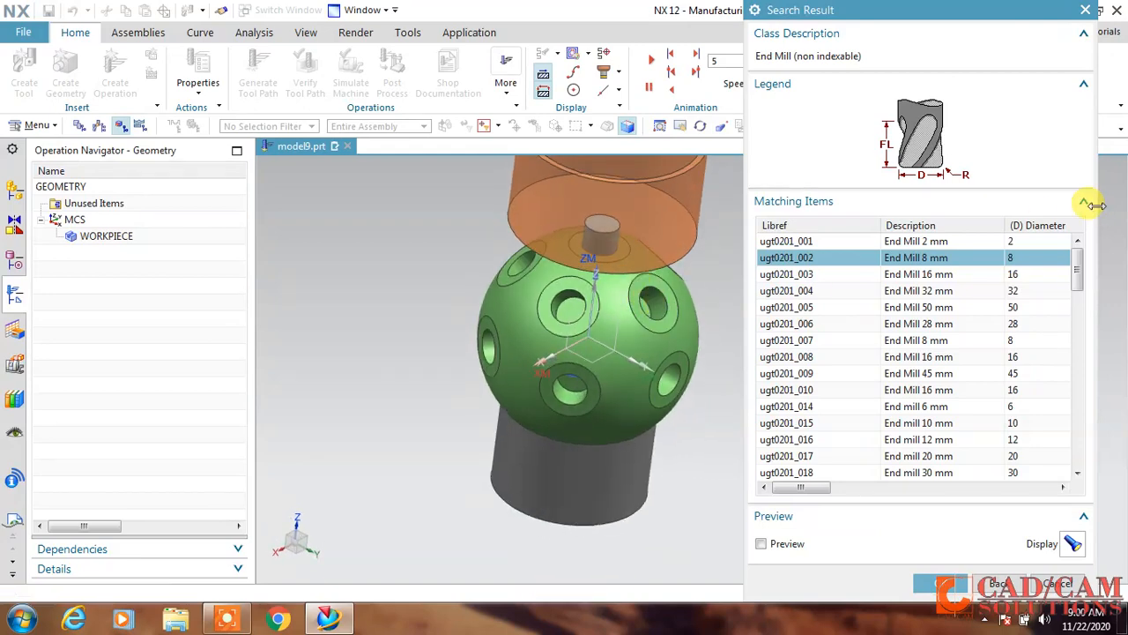
# Preview the 6 mm end mill ugt0201_014 on the part, retrieve it from the library and finish tool creation
pyautogui.click(1012, 408)
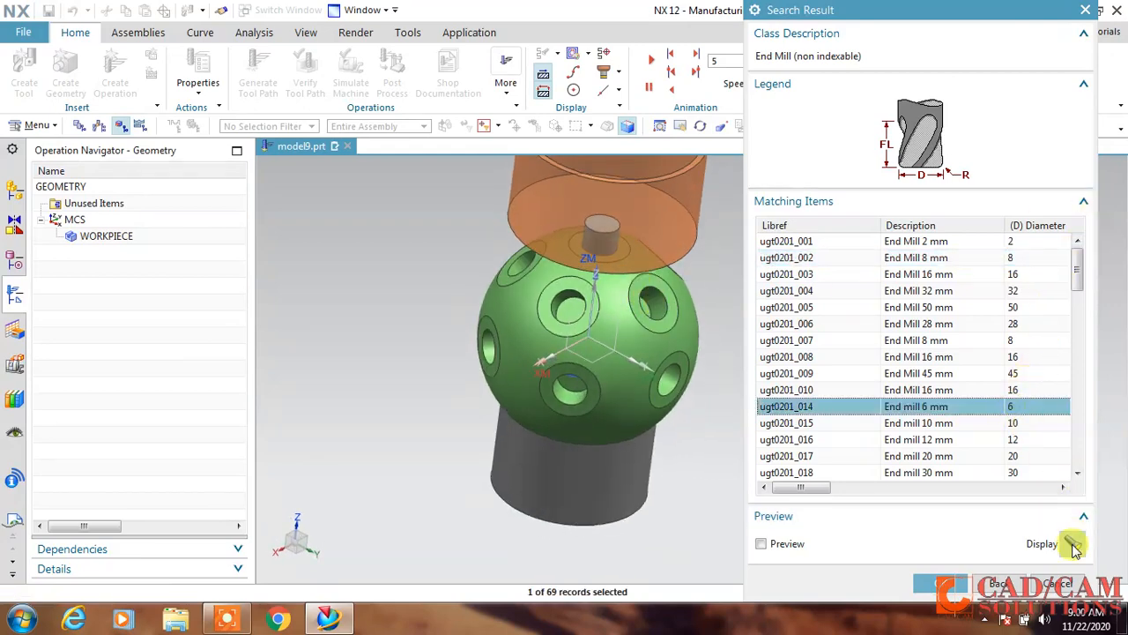
pyautogui.click(1072, 543)
pyautogui.moveTo(667, 237); pyautogui.dragTo(668, 234, button='middle')
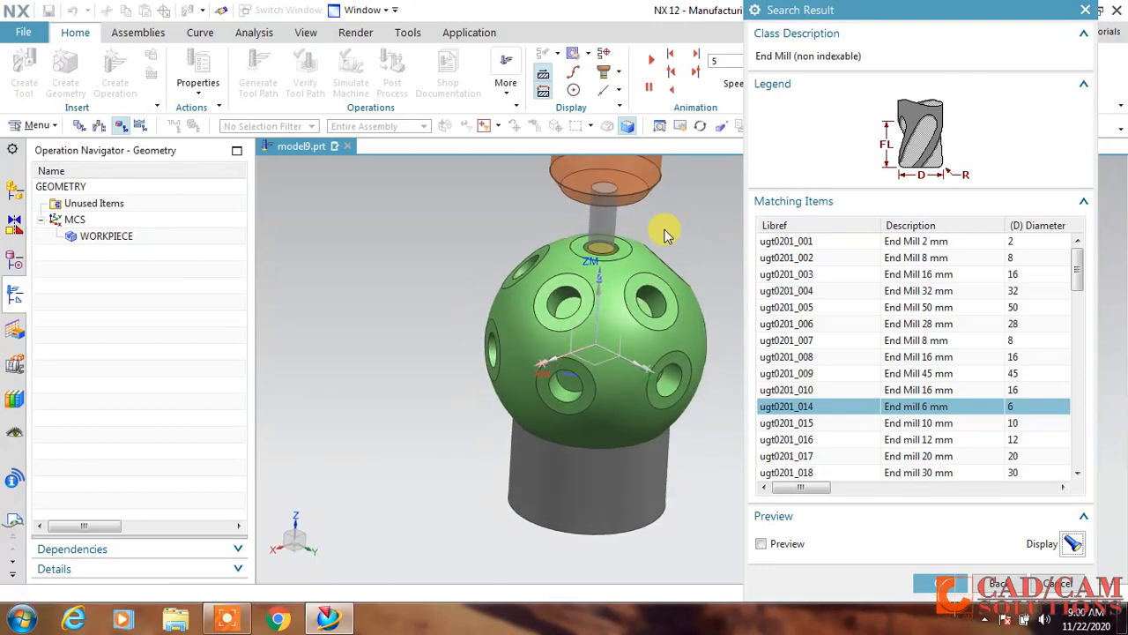
pyautogui.click(930, 582)
pyautogui.click(953, 435)
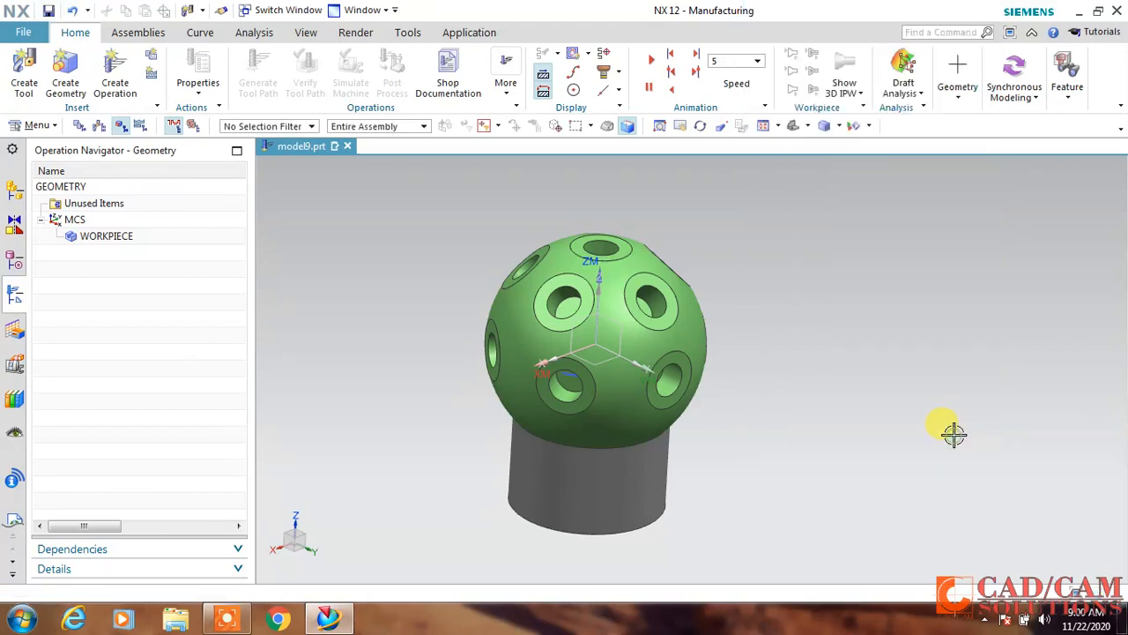
# Create a mill_multi-axis Variable Contour operation on WORKPIECE using tool UGT0201_014_1 (End mill 6 mm) and method METHOD
pyautogui.moveTo(731, 284); pyautogui.dragTo(727, 280, button='middle')
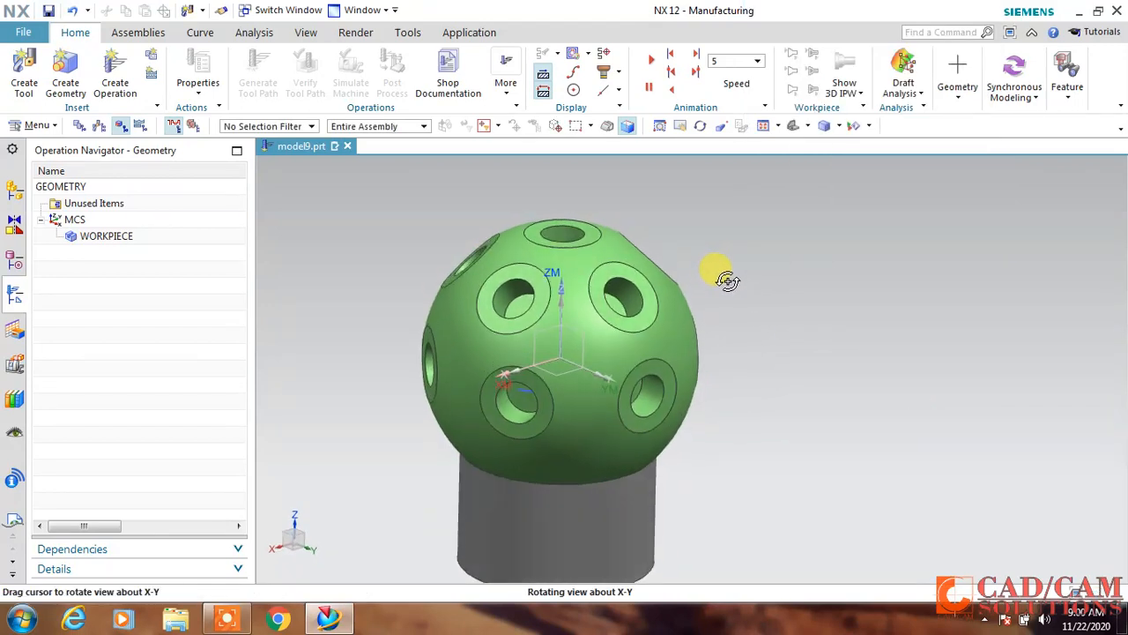
pyautogui.scroll(1, 478, 347)
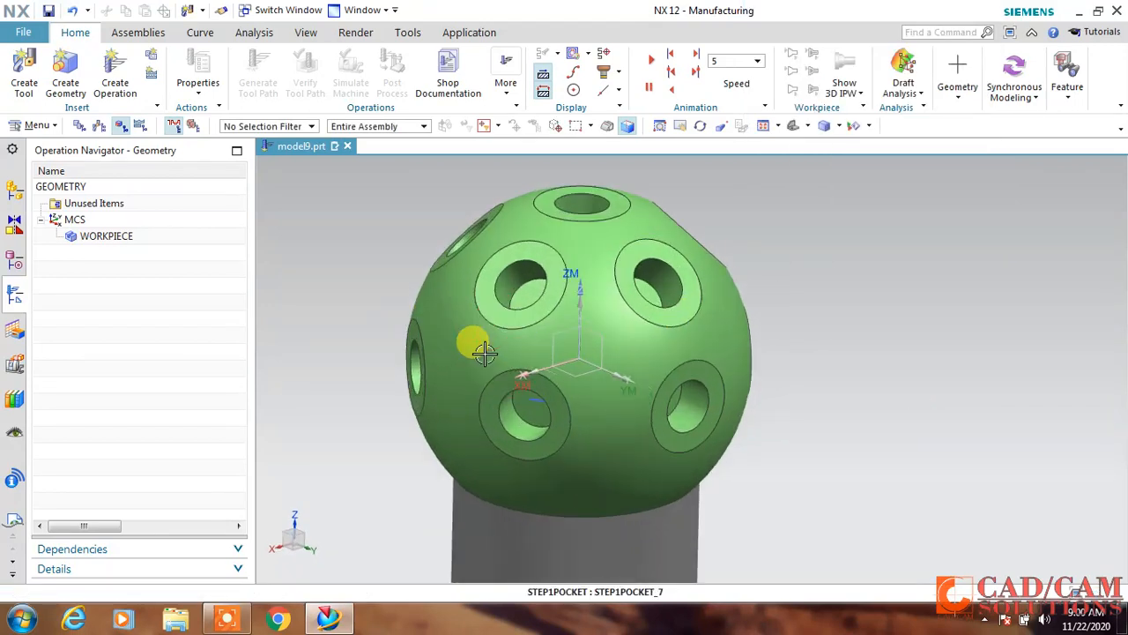
pyautogui.click(126, 85)
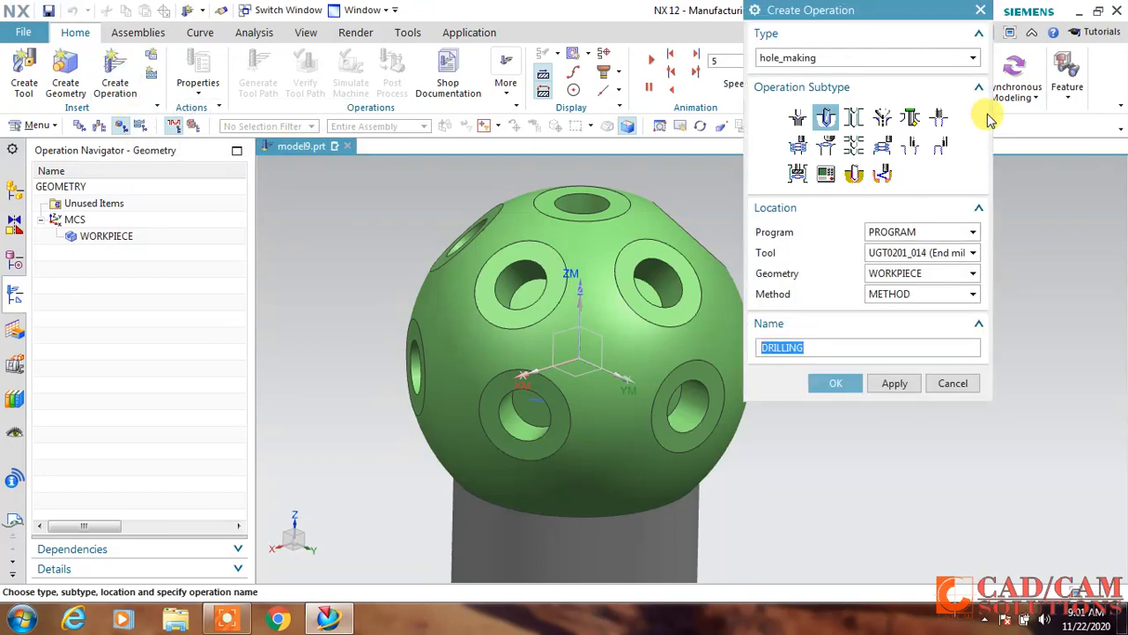
pyautogui.moveTo(884, 10); pyautogui.dragTo(214, 96)
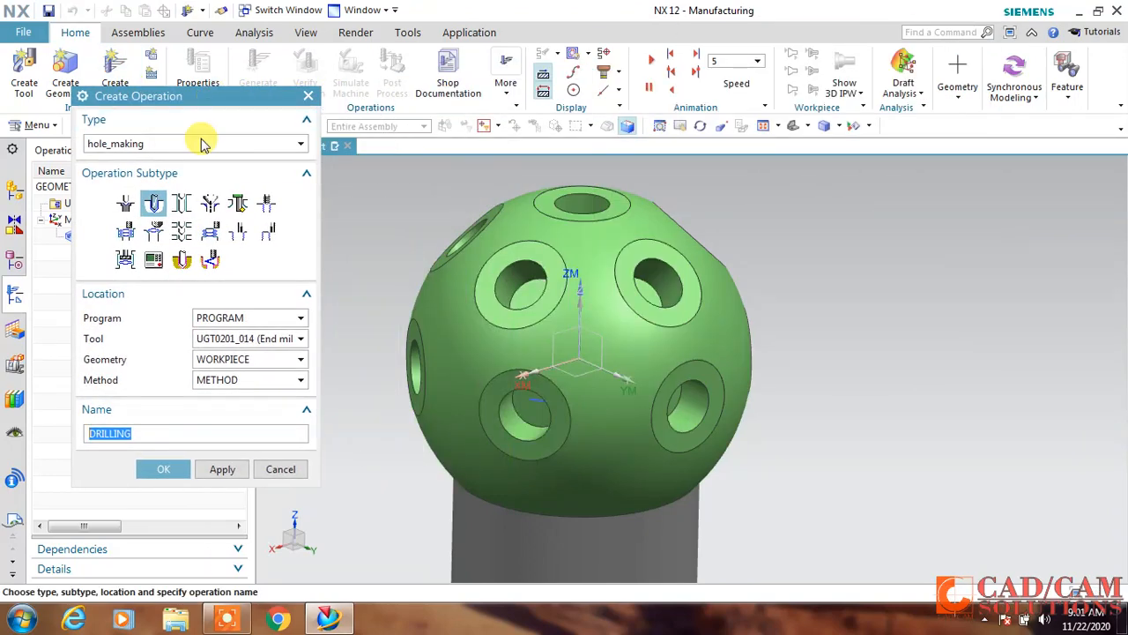
pyautogui.click(106, 143)
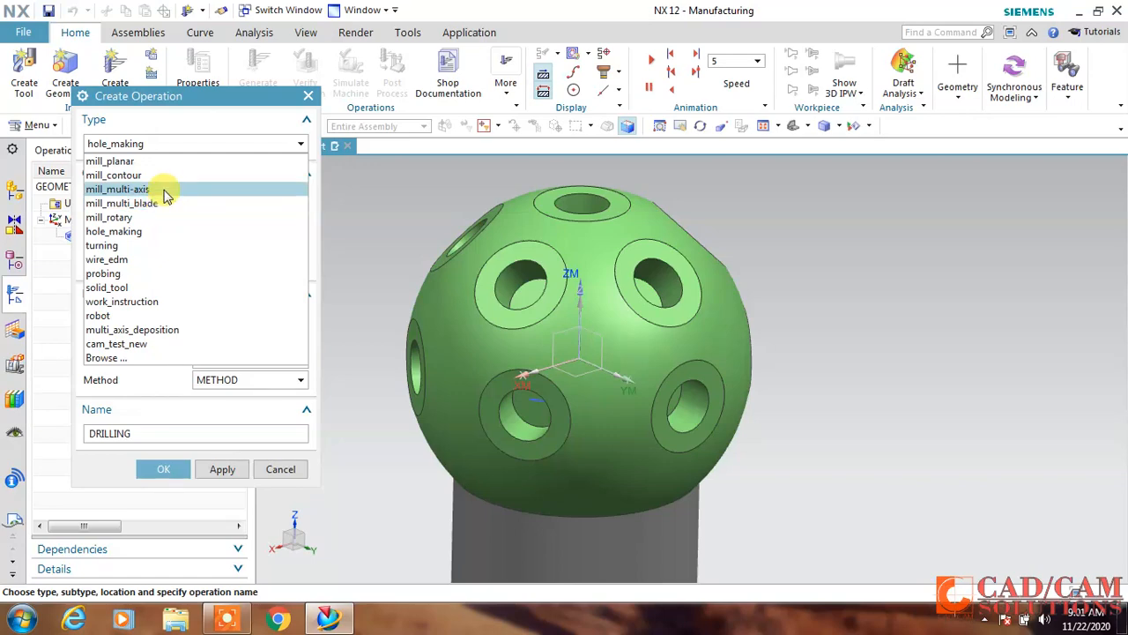
pyautogui.click(145, 188)
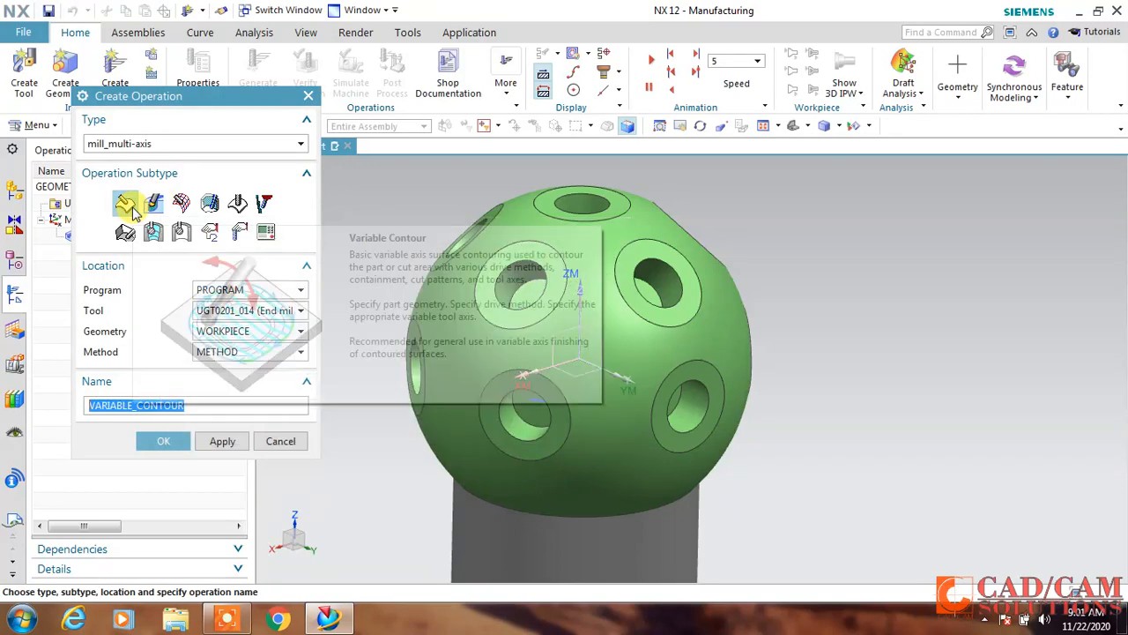
pyautogui.click(128, 205)
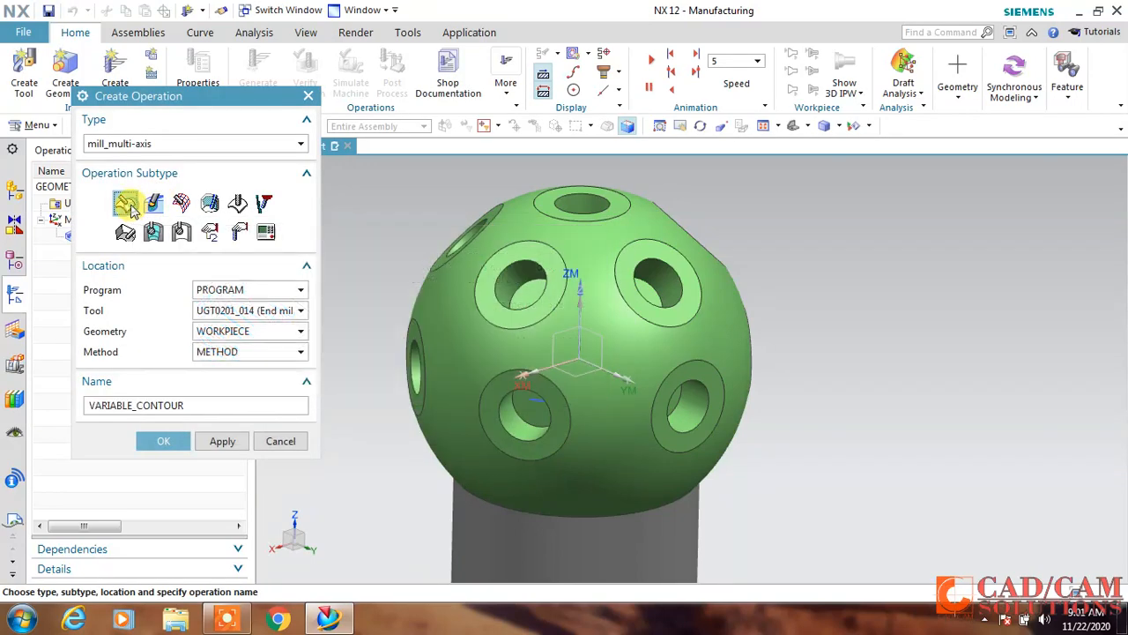
pyautogui.click(253, 314)
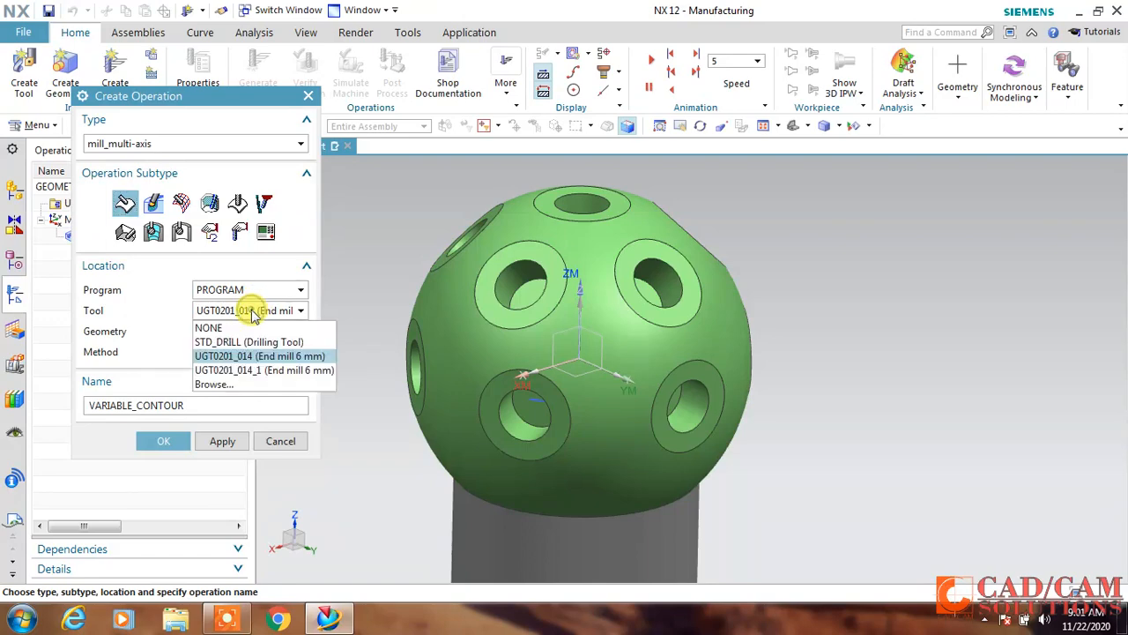
pyautogui.click(258, 372)
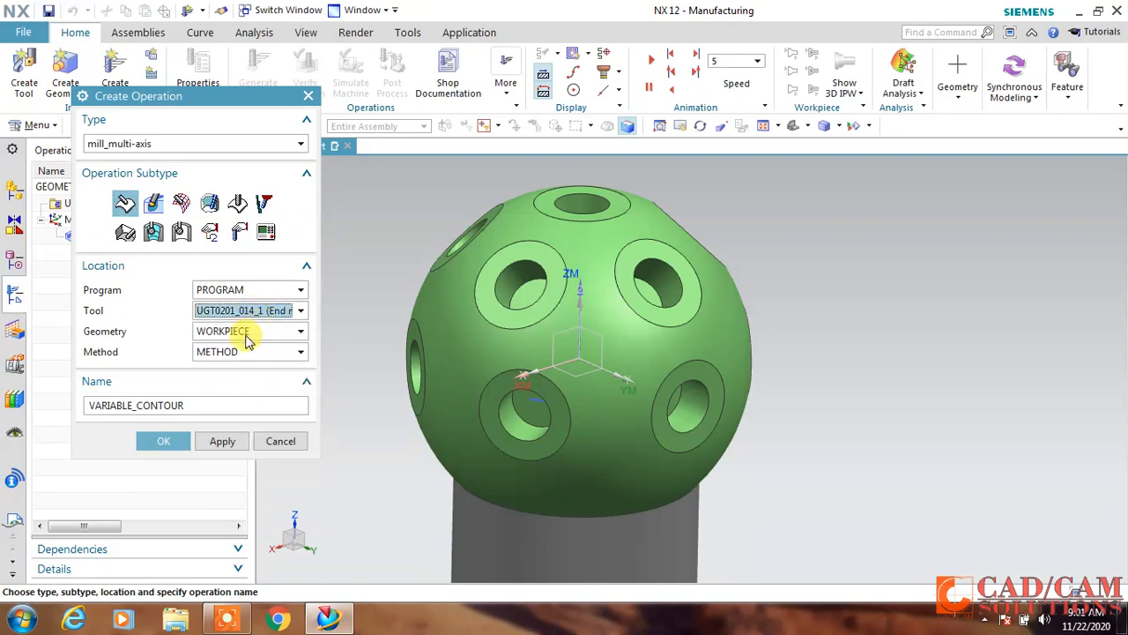
pyautogui.moveTo(152, 95); pyautogui.dragTo(193, 32)
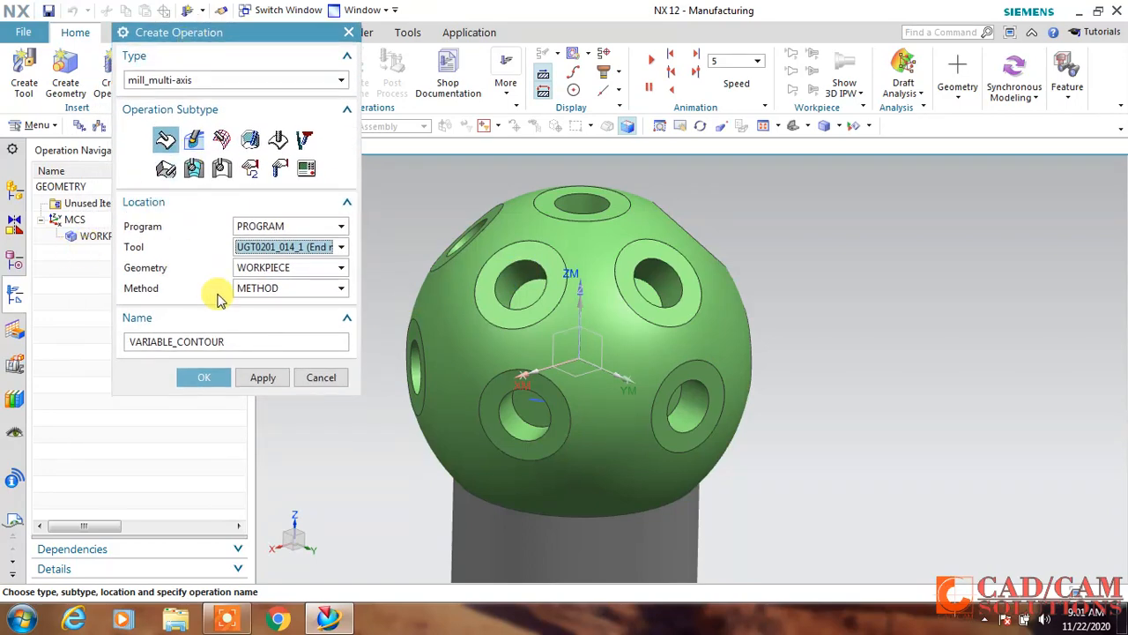
pyautogui.click(282, 289)
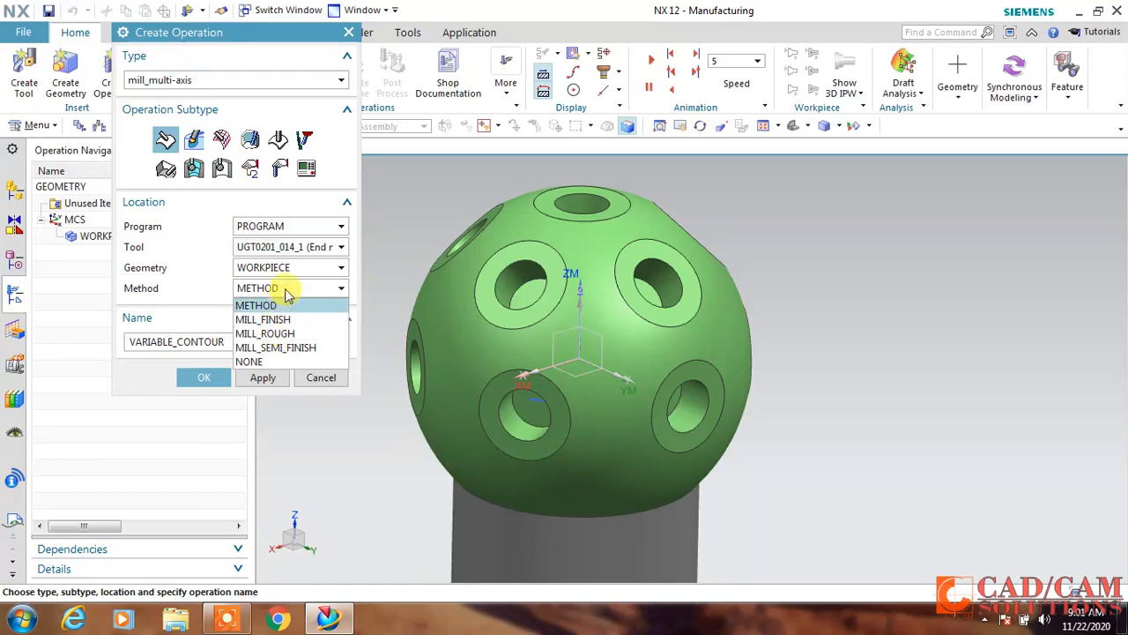
pyautogui.click(280, 305)
pyautogui.click(205, 376)
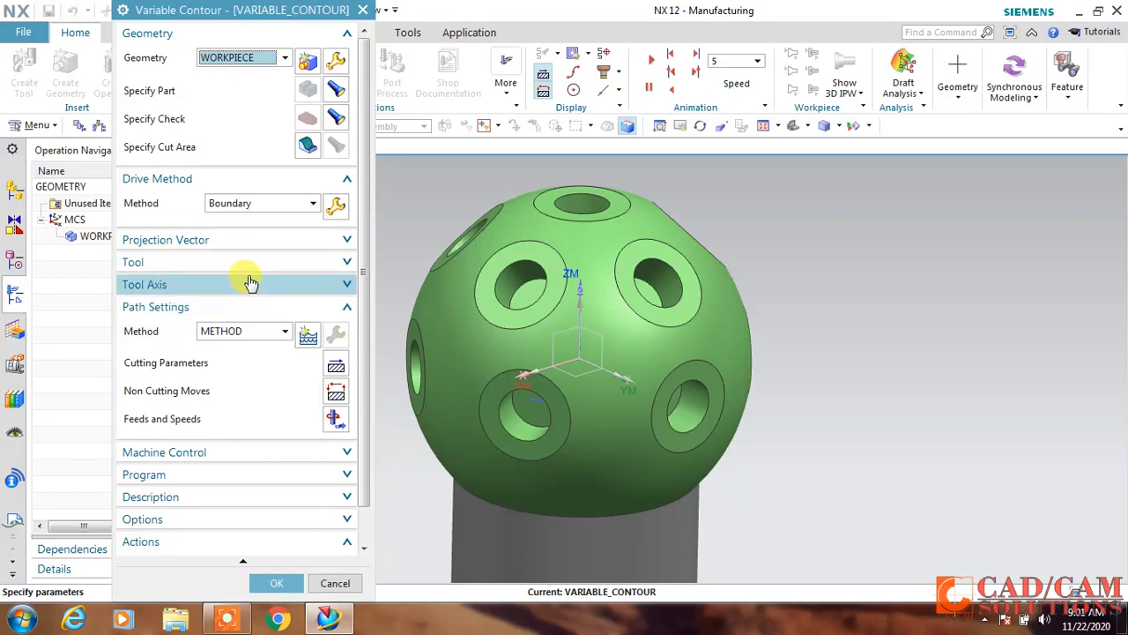
# Set the drive method to Surface Area and choose the ring-shaped pocket face around the upper hole nearest the YM axis as drive geometry
pyautogui.click(260, 209)
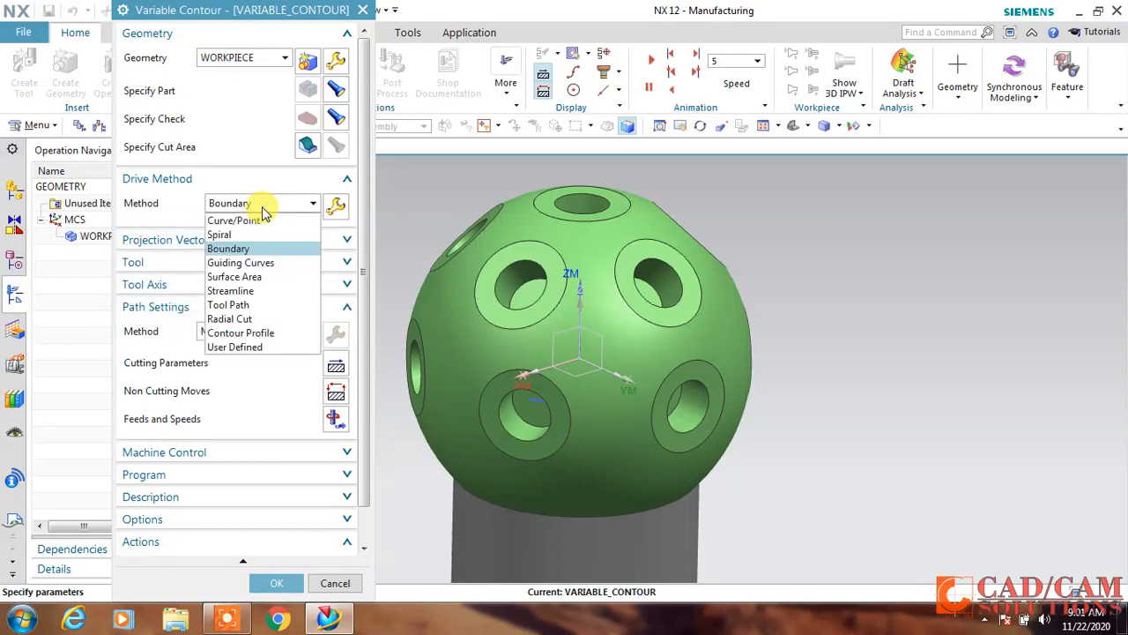
pyautogui.click(275, 279)
pyautogui.click(439, 336)
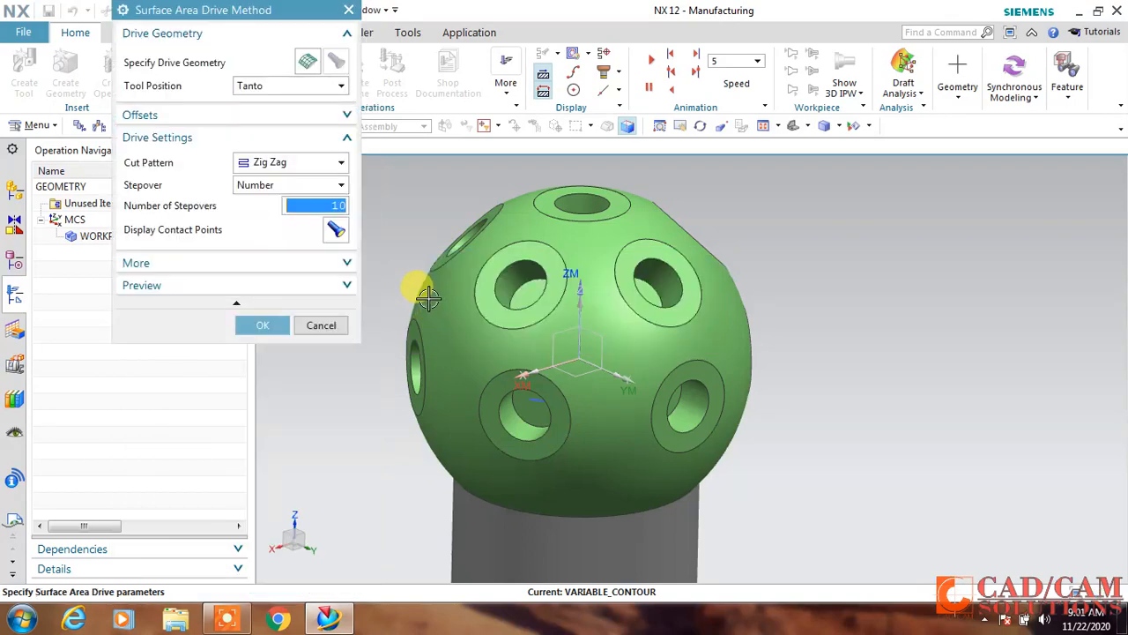
pyautogui.click(312, 68)
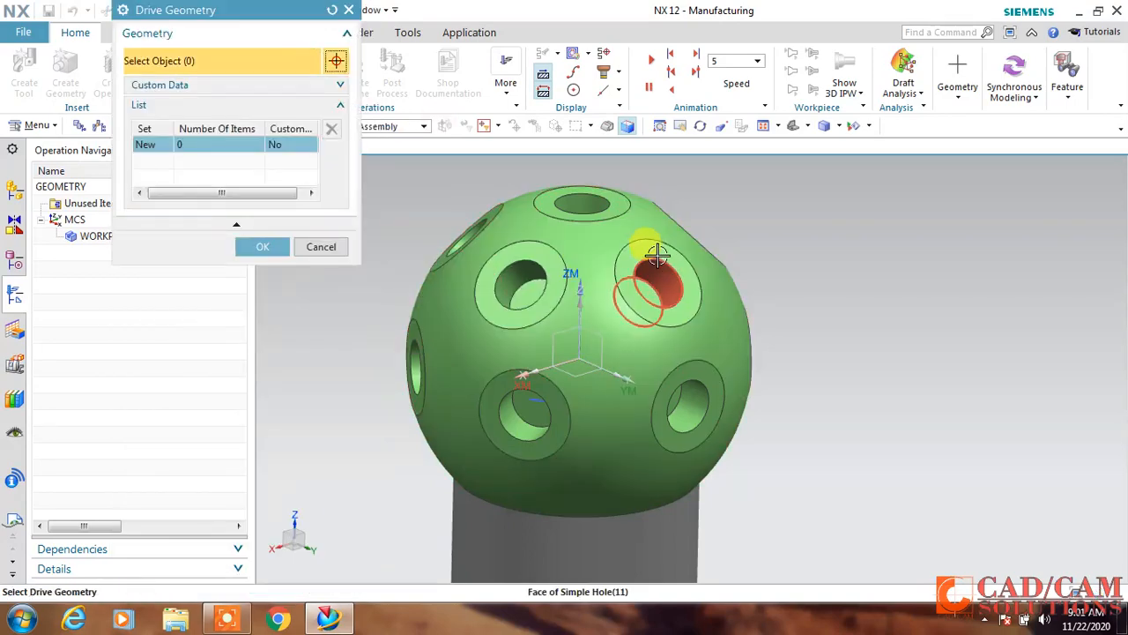
pyautogui.click(673, 261)
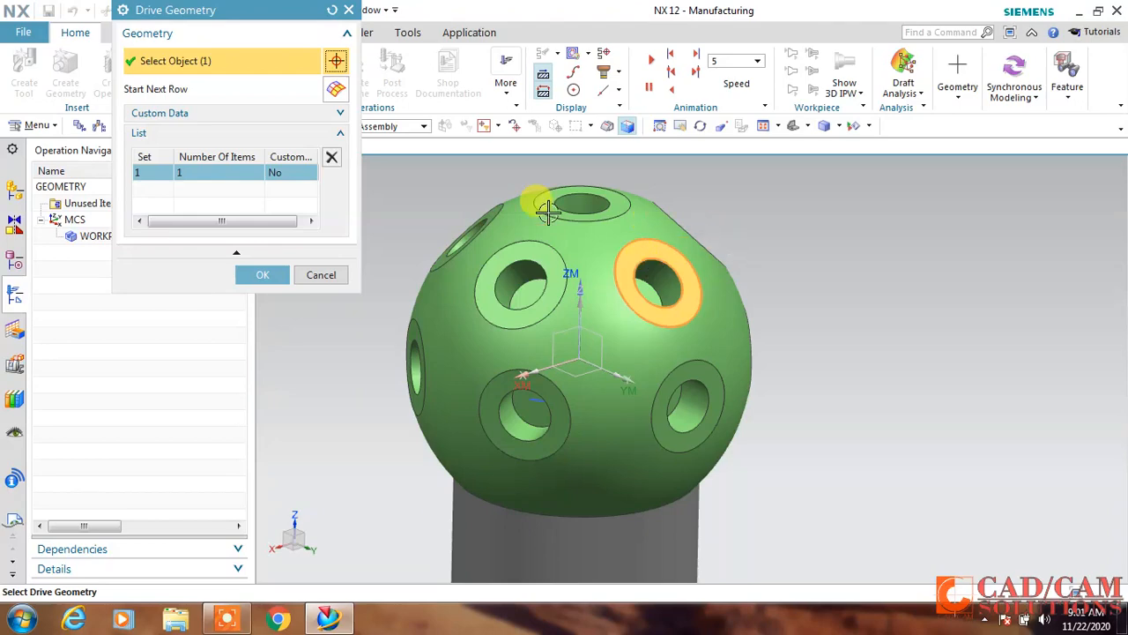
pyautogui.click(278, 271)
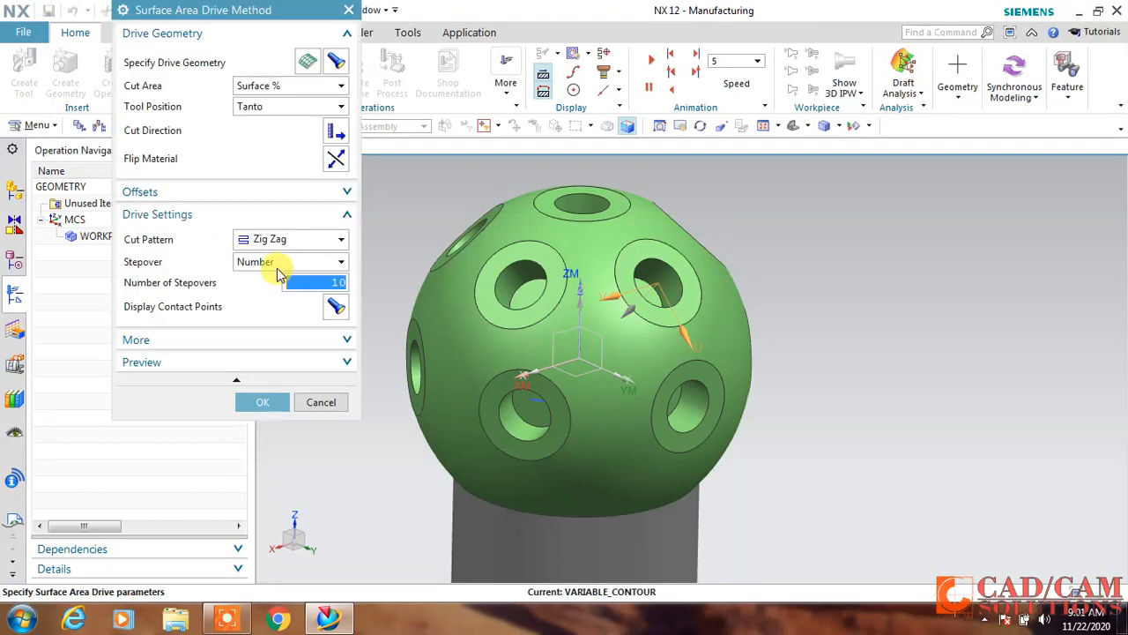
# Specify the cut direction at the drive face's upper corner nearest ZM and extend the cut area past the face's edges using Surface %
pyautogui.click(332, 132)
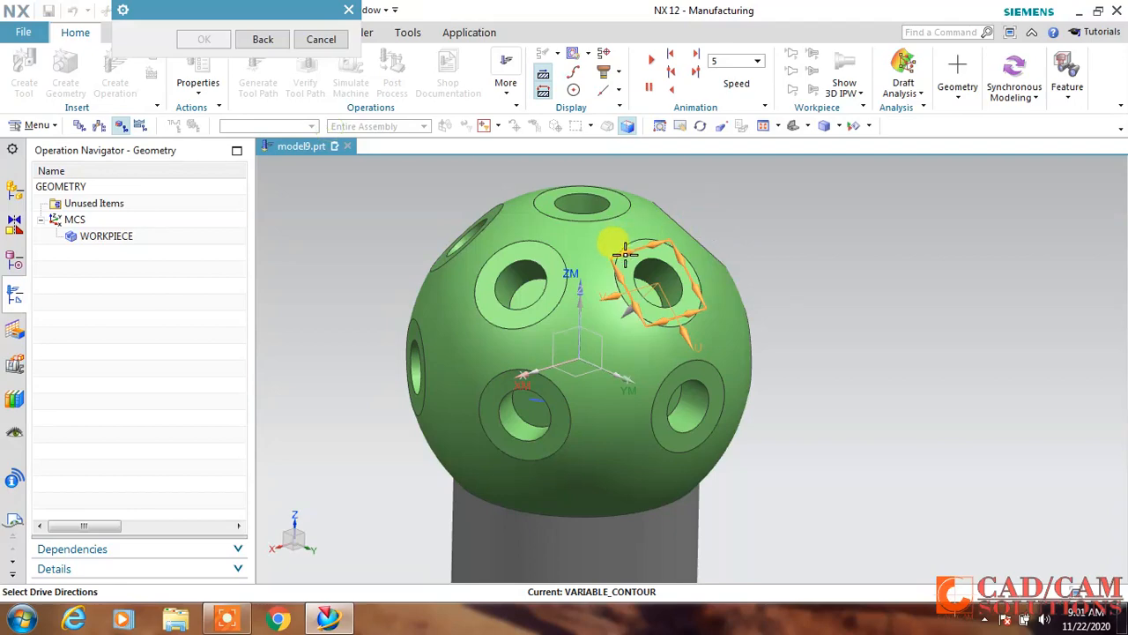
pyautogui.click(625, 254)
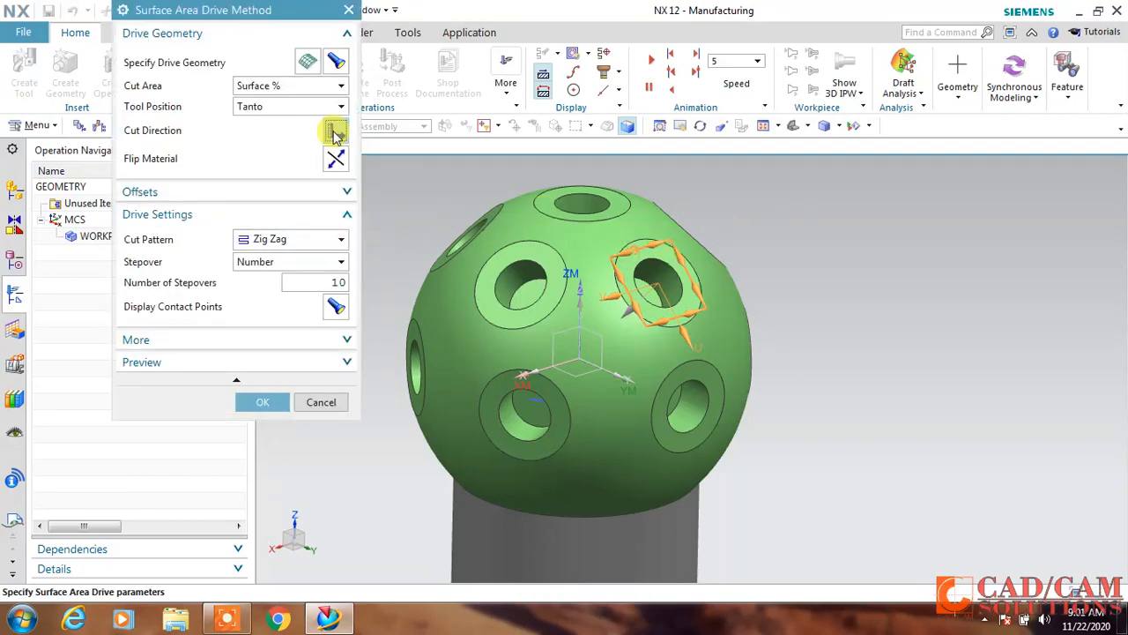
pyautogui.click(282, 86)
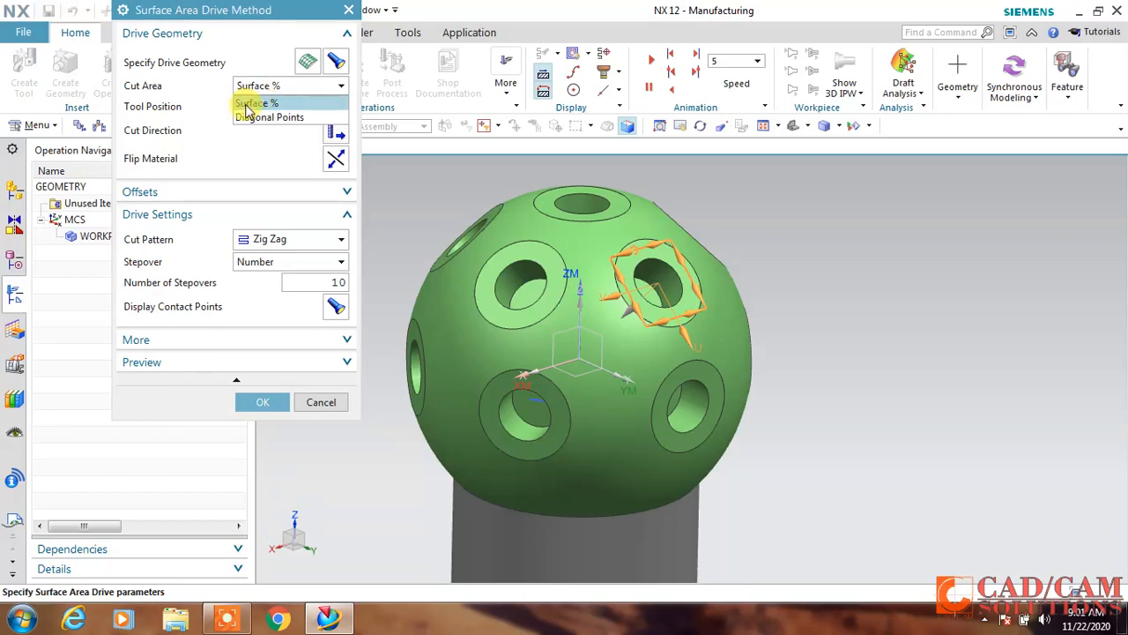
pyautogui.click(251, 104)
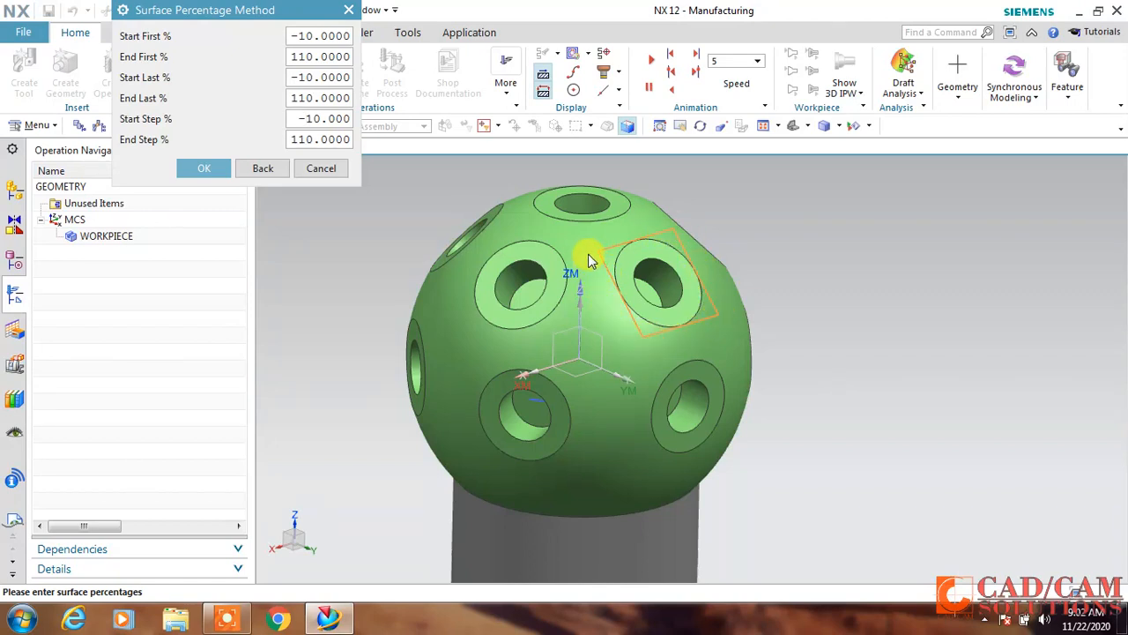
pyautogui.click(208, 169)
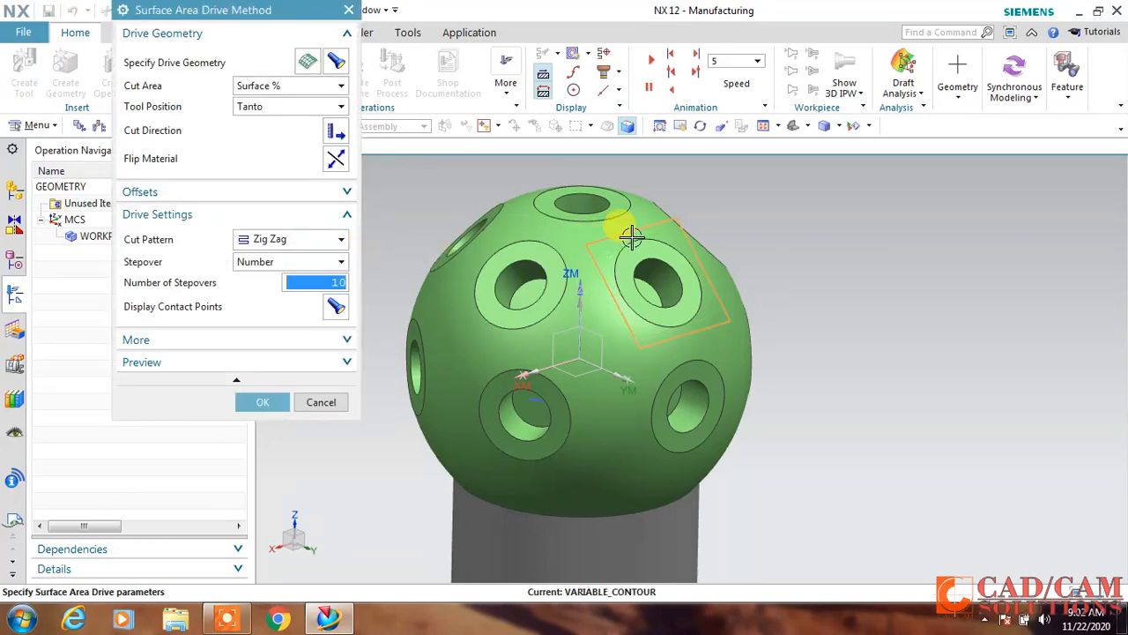
# Accept the surface area drive settings with a Zig Zag cut pattern and 10 stepovers
pyautogui.scroll(1, 691, 227)
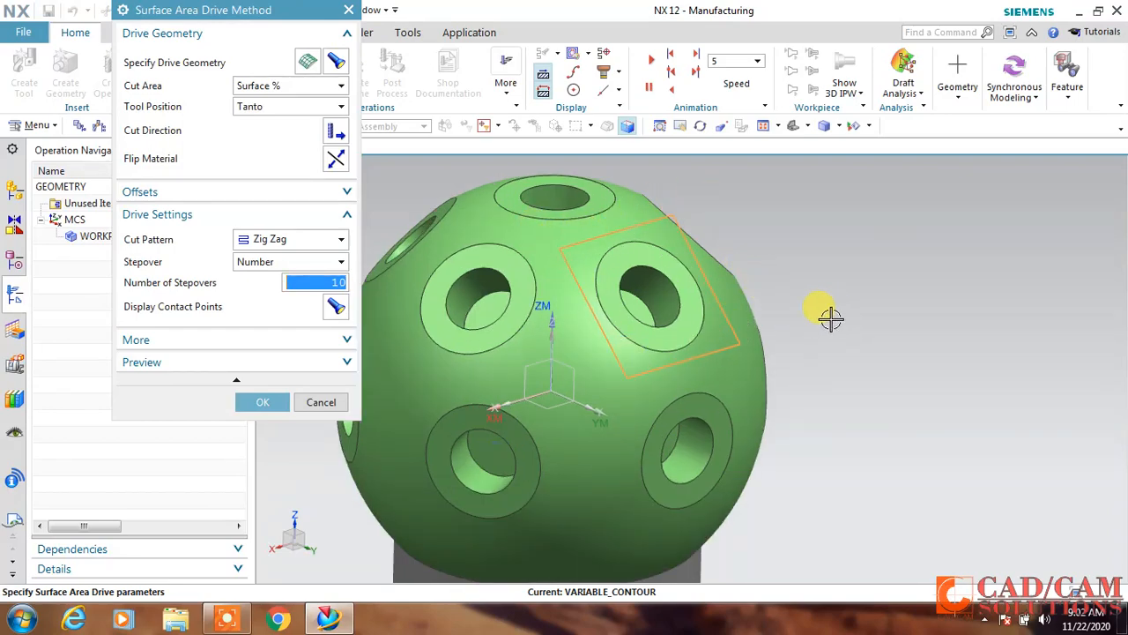
pyautogui.moveTo(831, 319)
pyautogui.mouseDown(button='middle')
pyautogui.moveTo(816, 310)
pyautogui.moveTo(856, 305)
pyautogui.moveTo(832, 323)
pyautogui.mouseUp(button='middle')
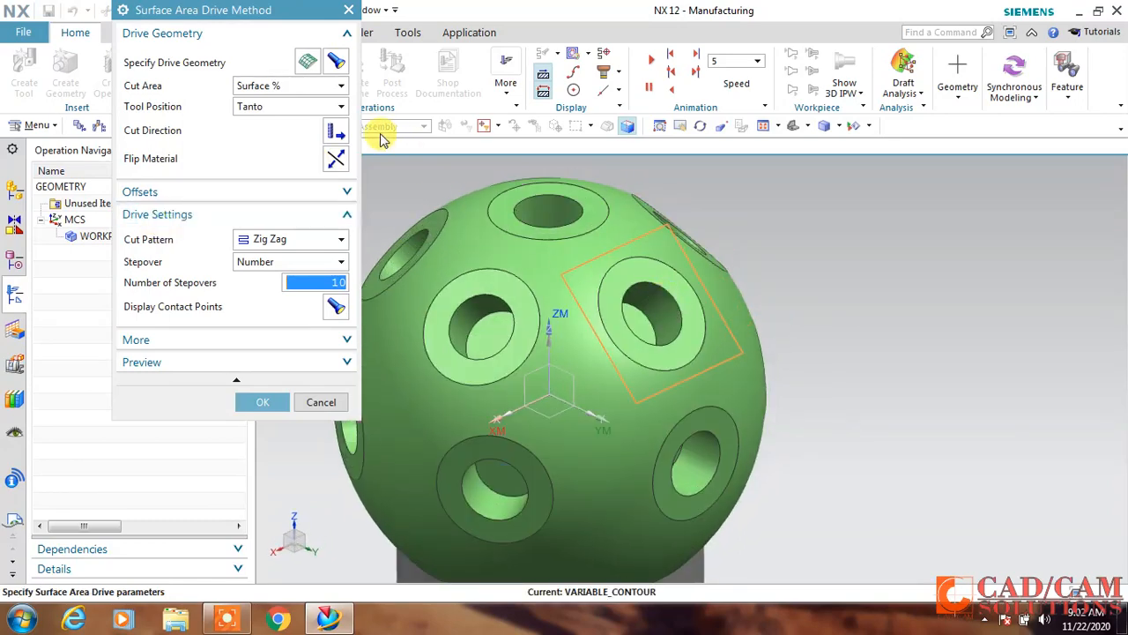
pyautogui.click(320, 282)
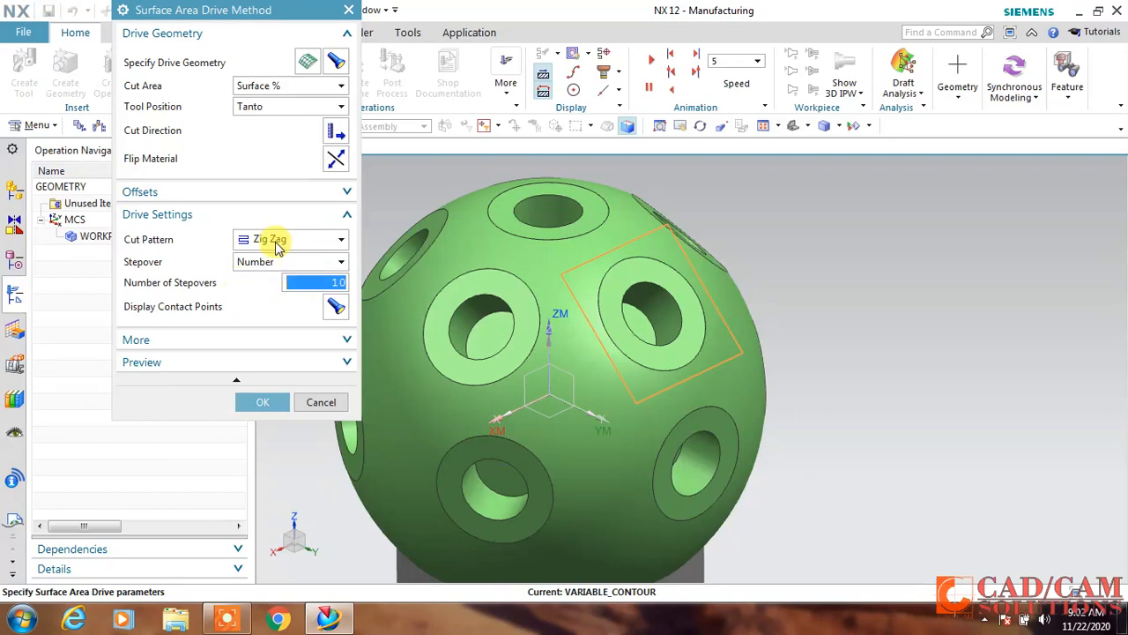
pyautogui.click(256, 402)
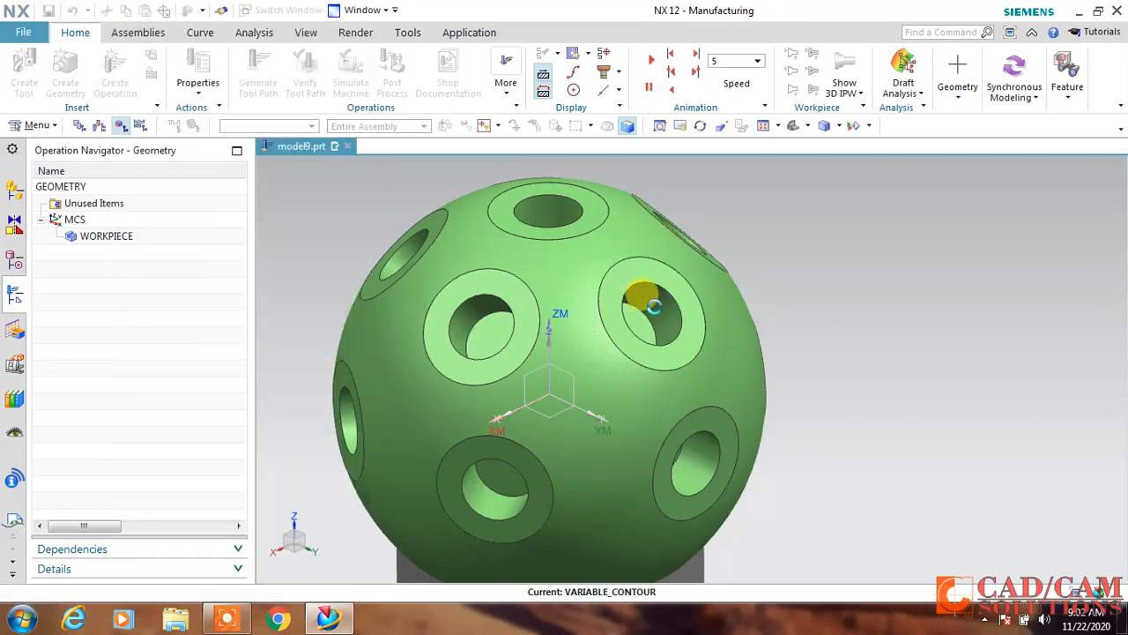
# Specify the same ring-shaped pocket face as the operation's cut area
pyautogui.scroll(-2, 765, 276)
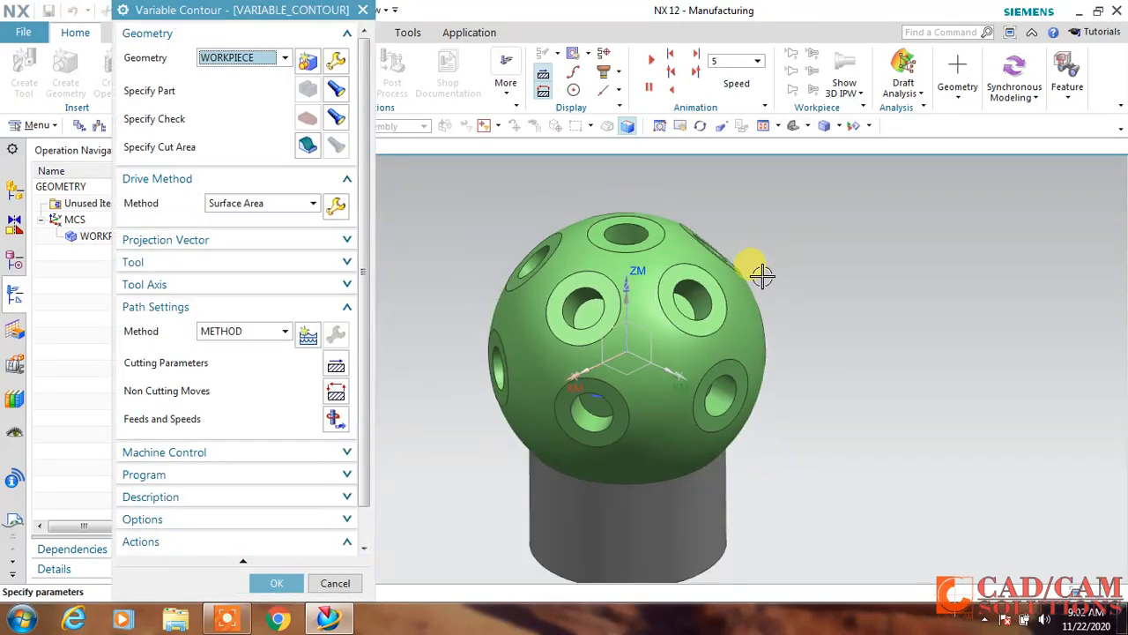
pyautogui.click(307, 145)
pyautogui.click(699, 276)
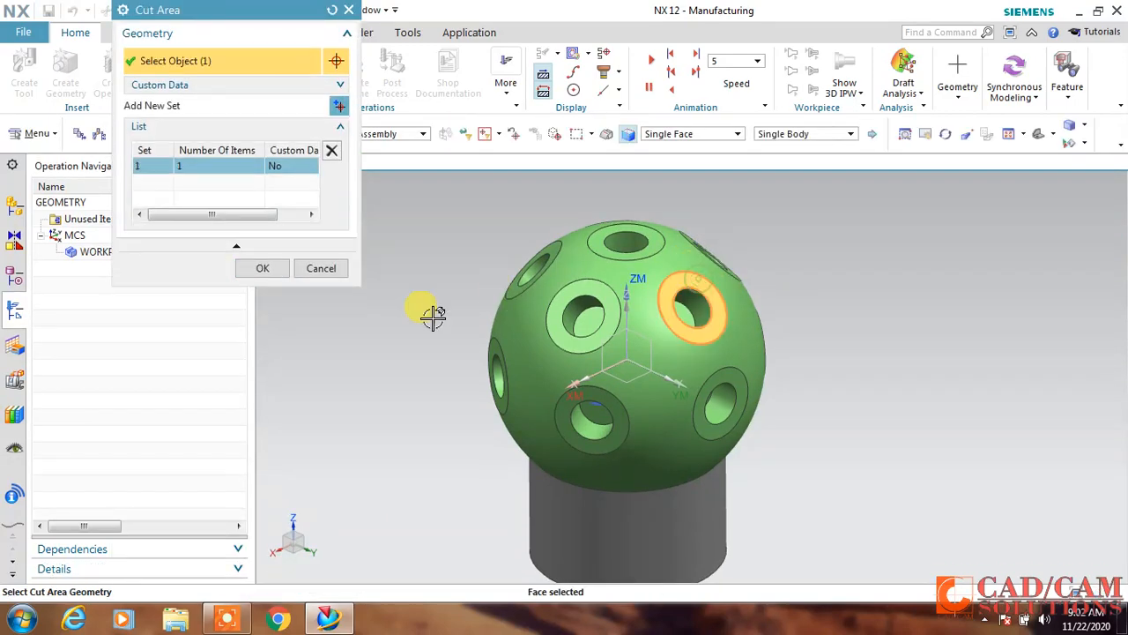
pyautogui.click(263, 288)
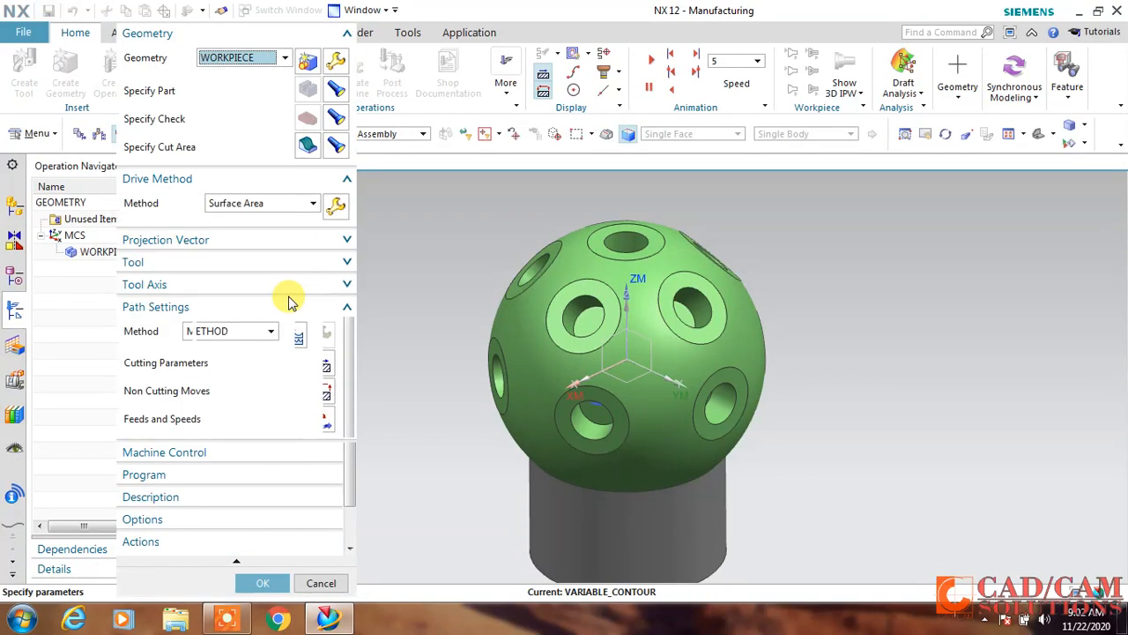
# Set the projection vector to Normal to Drive and generate the tool path with the tool axis Normal to Part
pyautogui.click(239, 239)
pyautogui.click(236, 264)
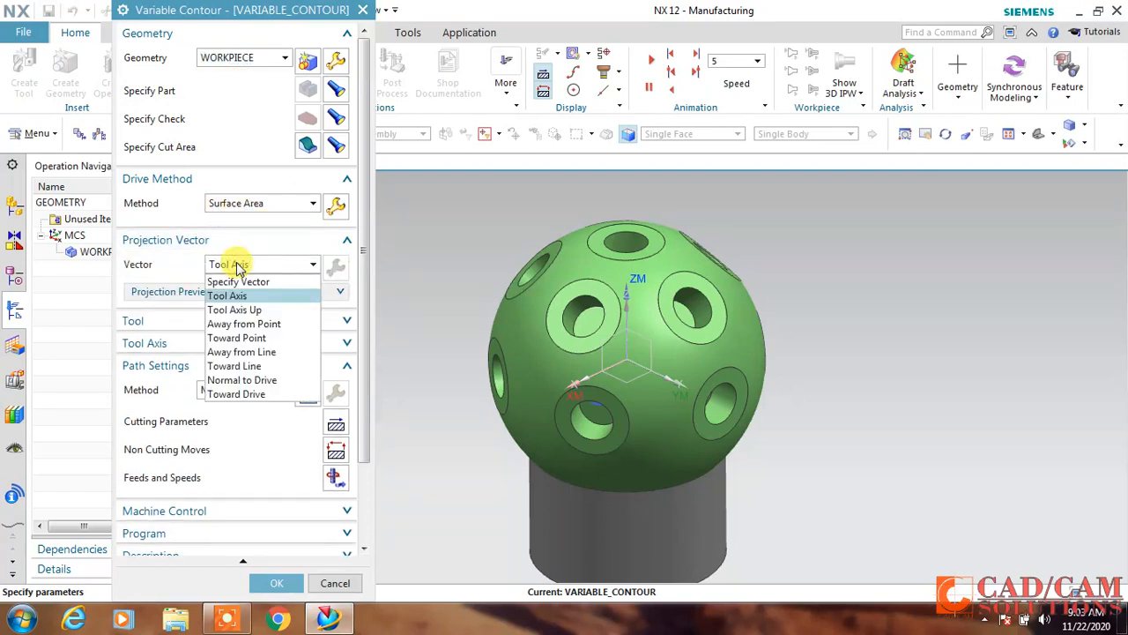
pyautogui.click(253, 380)
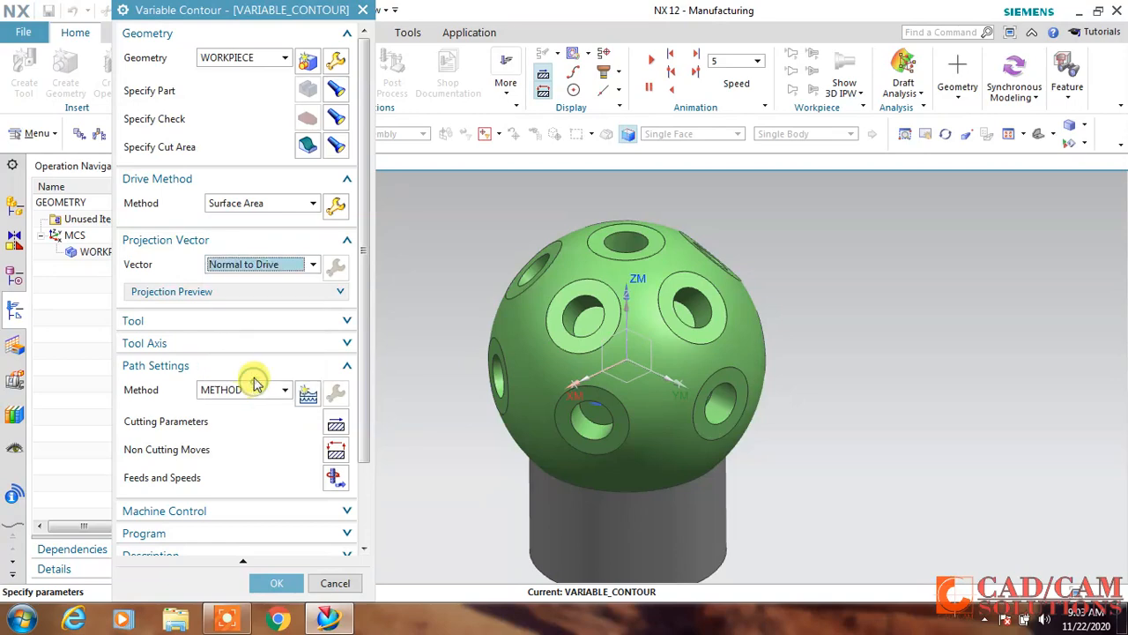
pyautogui.click(214, 343)
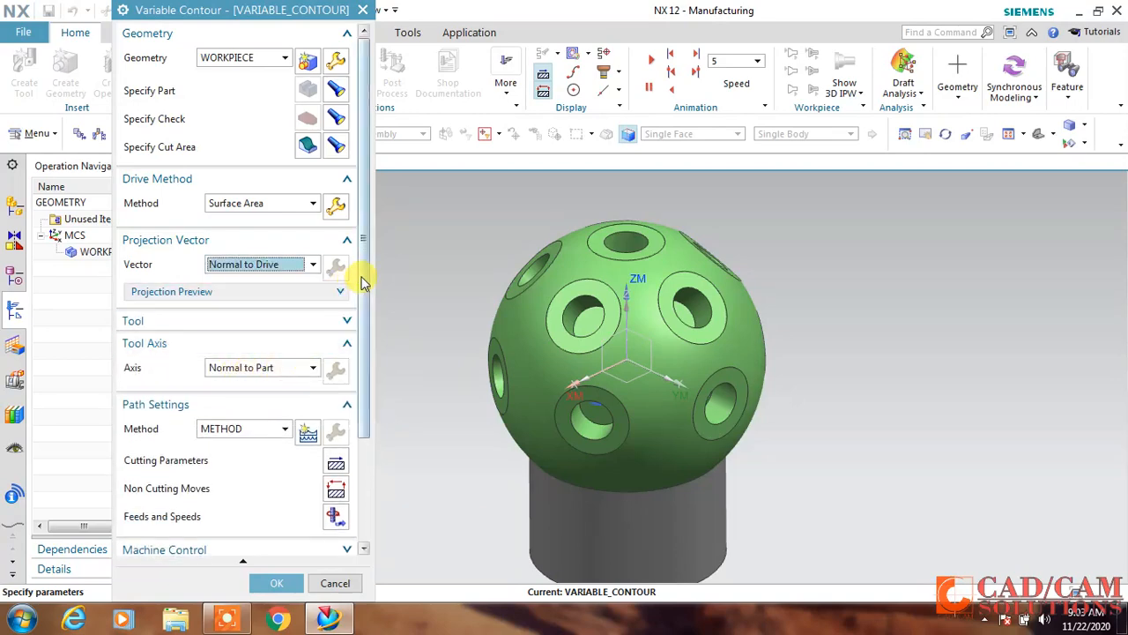
pyautogui.moveTo(363, 282); pyautogui.dragTo(363, 401)
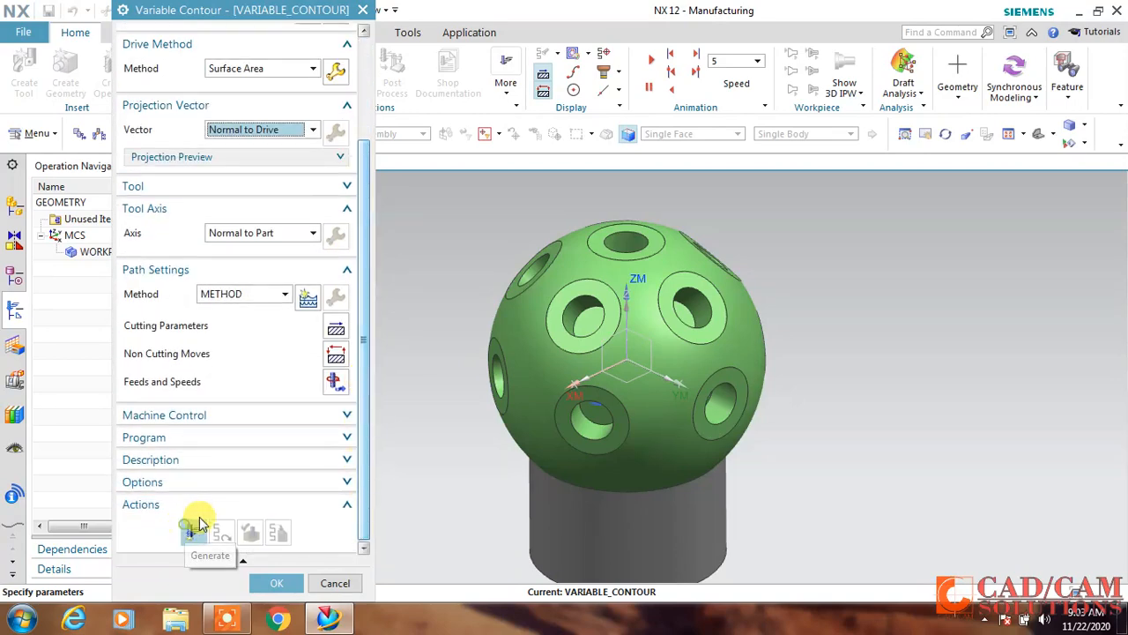
pyautogui.click(193, 531)
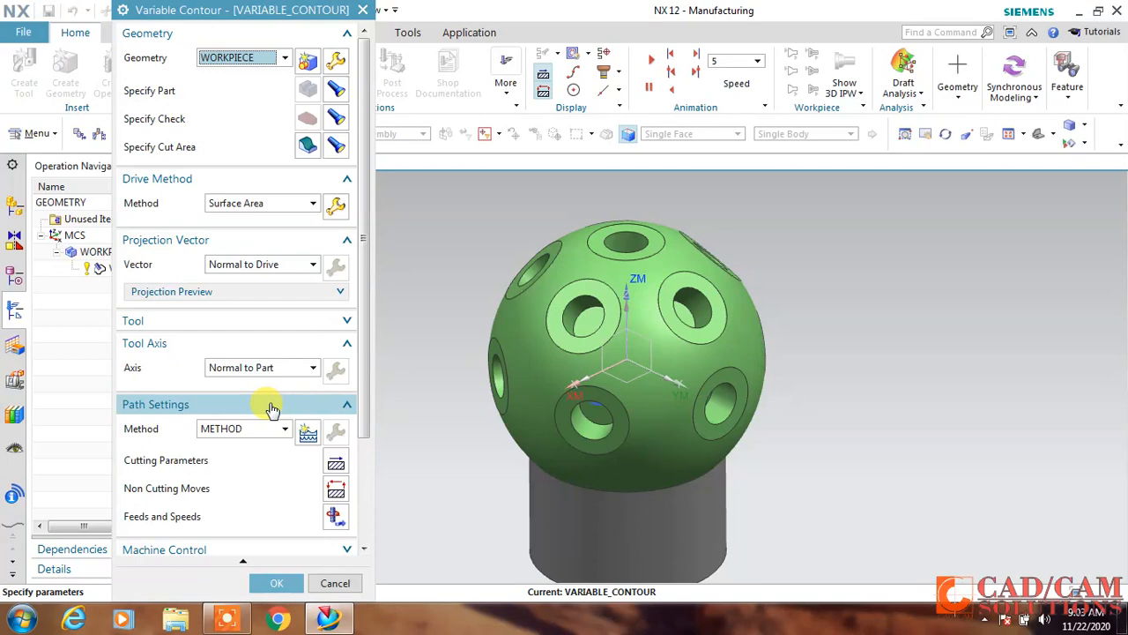
# Set the projection vector to Toward Line along the Z axis and generate the operation's tool path
pyautogui.click(292, 266)
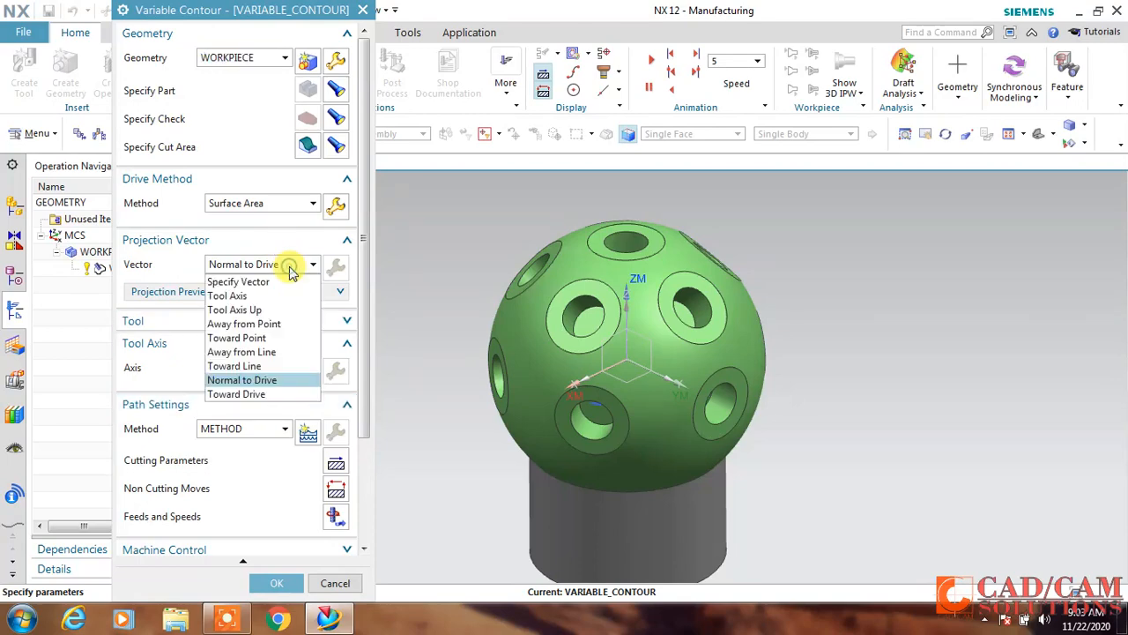
pyautogui.click(265, 367)
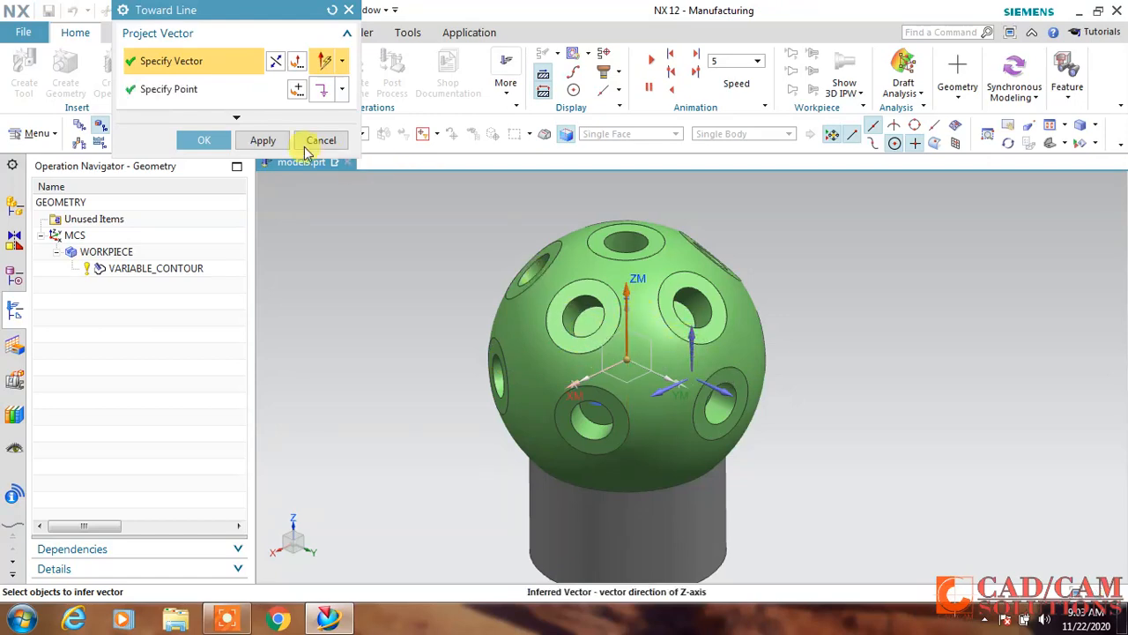
pyautogui.click(208, 141)
pyautogui.scroll(-3, 327, 315)
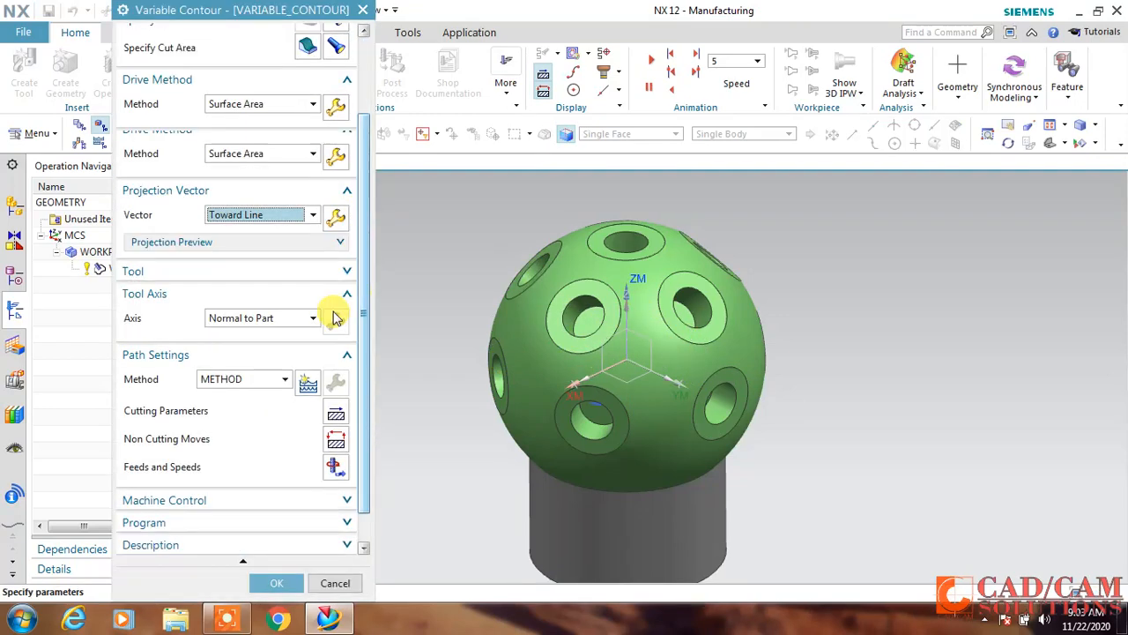
pyautogui.click(192, 532)
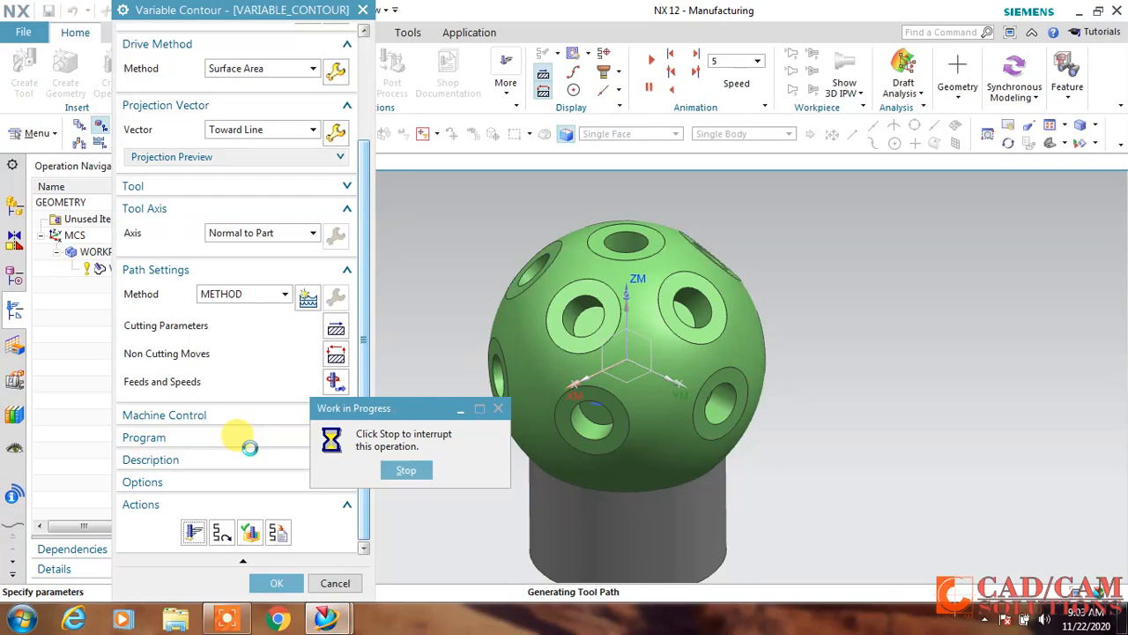
pyautogui.click(659, 582)
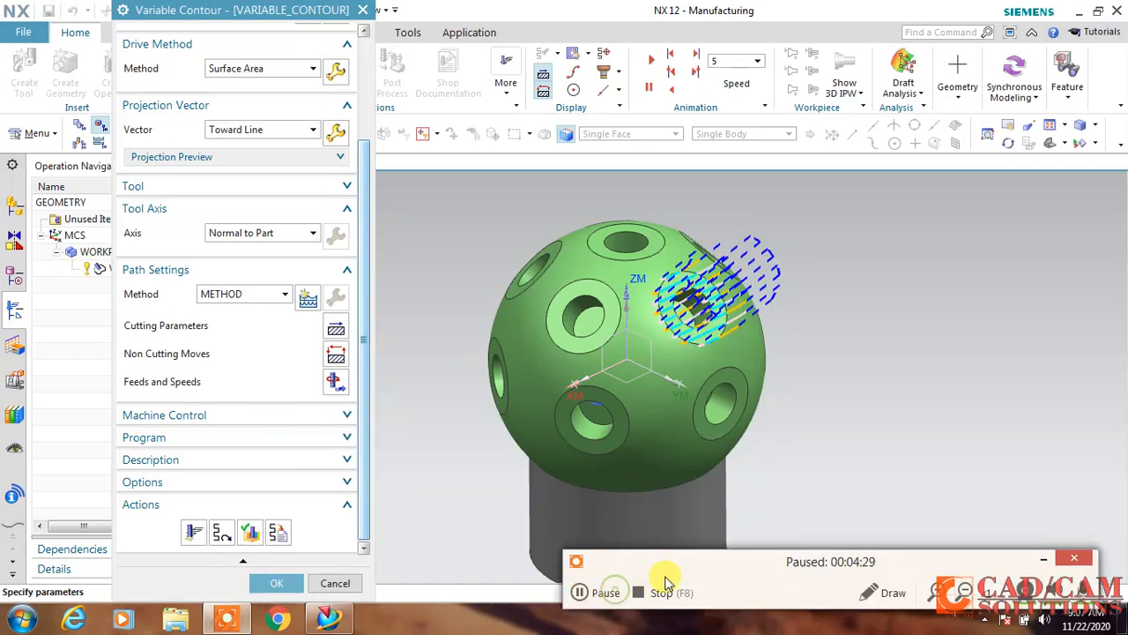
pyautogui.click(1040, 561)
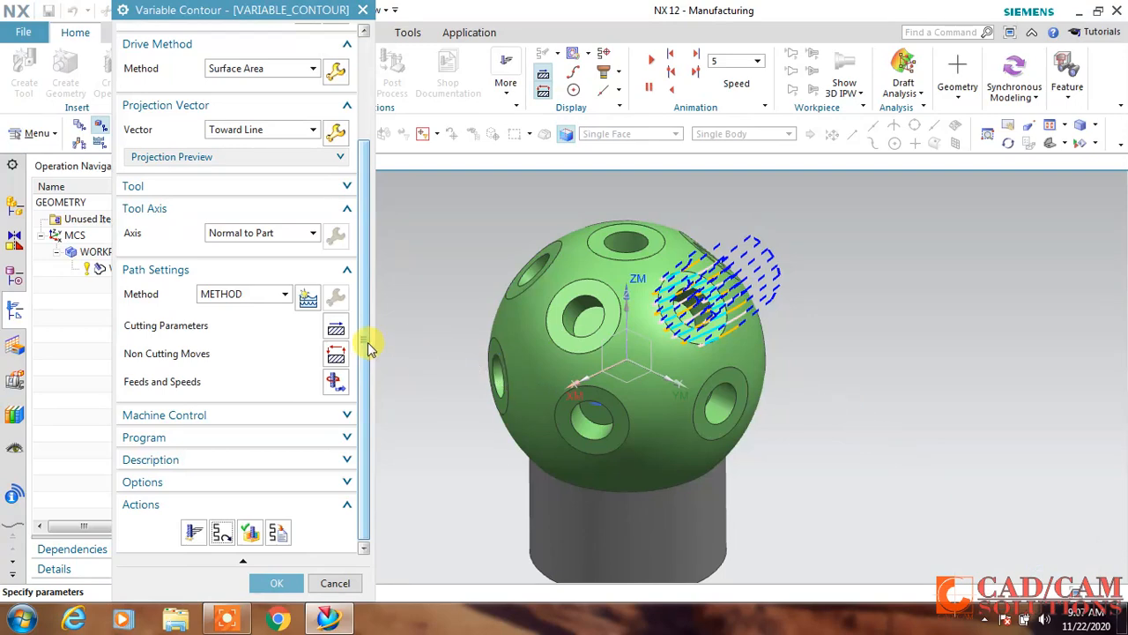
# Replay the generated tool path with the tool displayed at animation speed 9
pyautogui.click(221, 531)
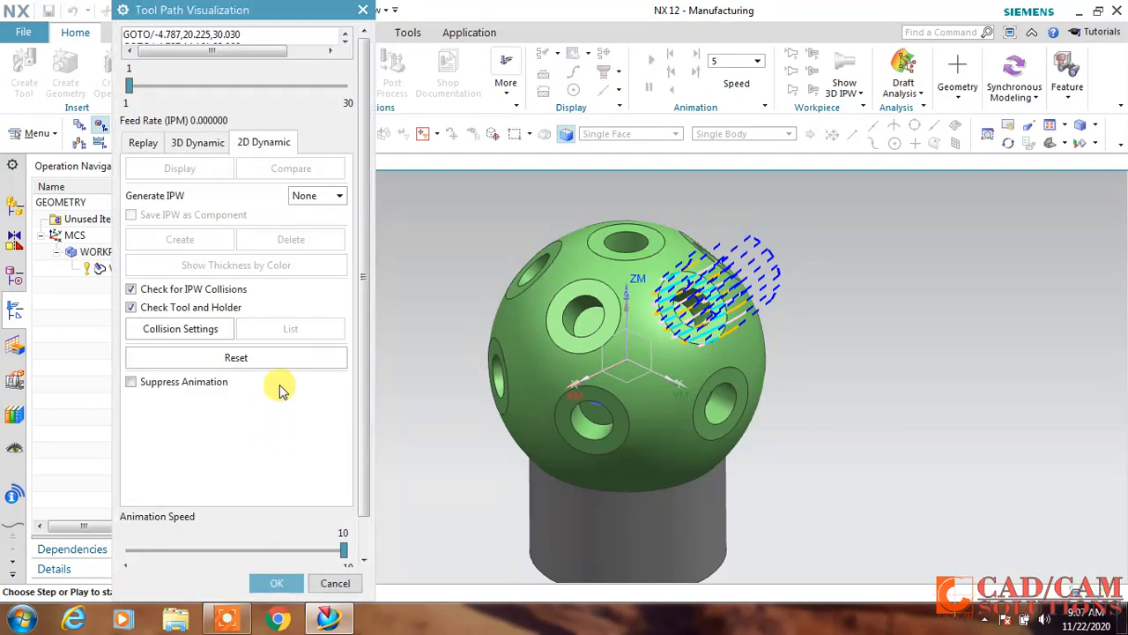
pyautogui.click(143, 142)
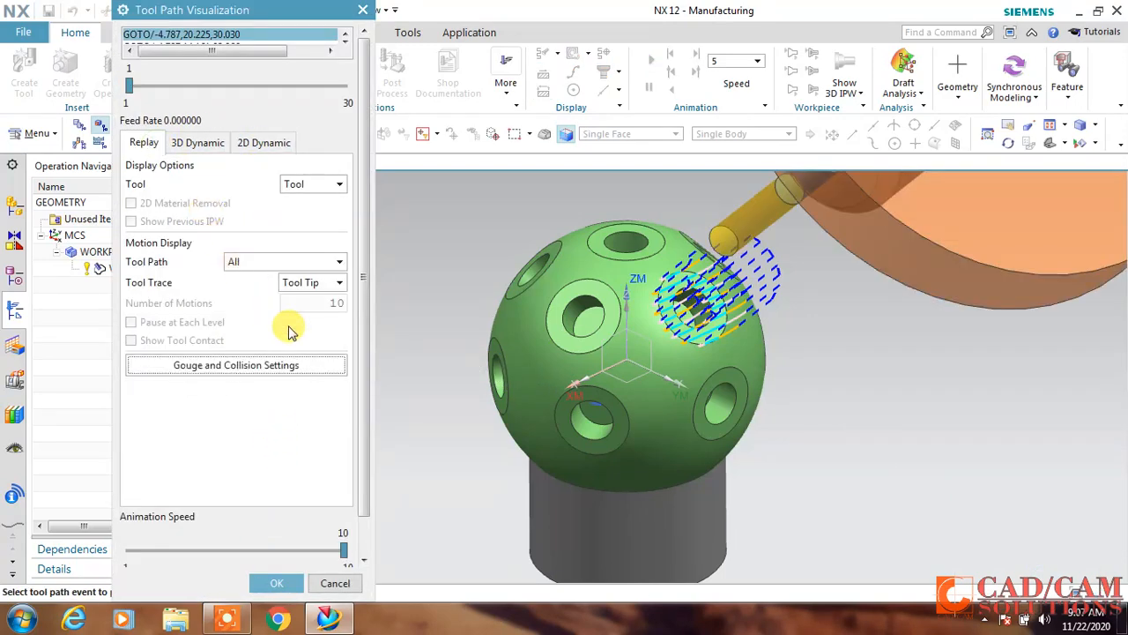
pyautogui.scroll(-2, 291, 331)
pyautogui.click(269, 511)
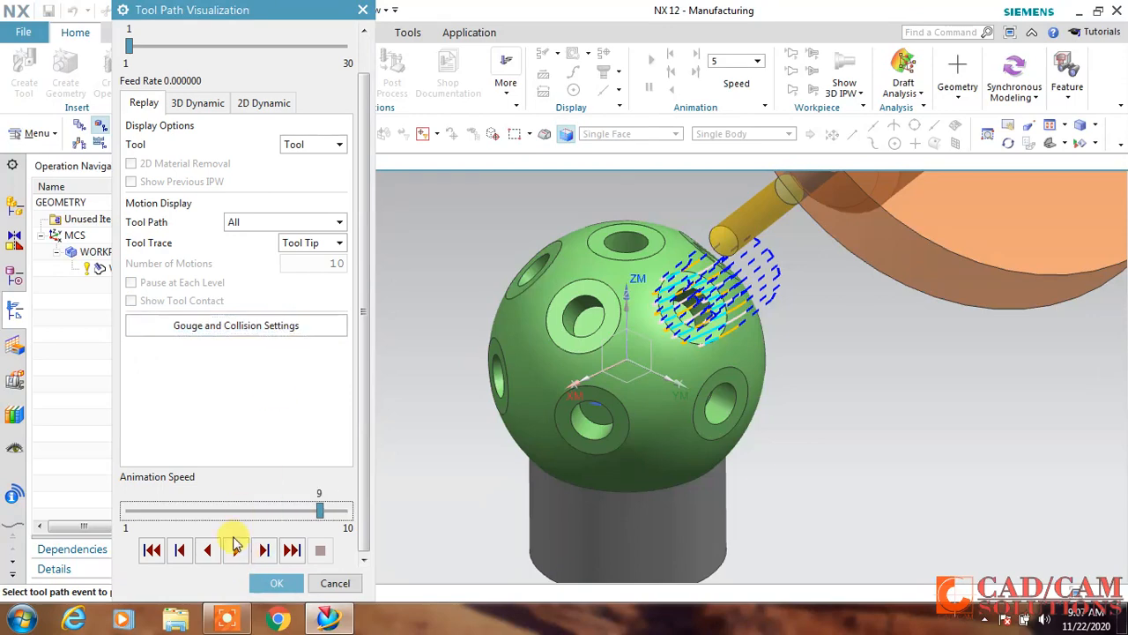
pyautogui.click(236, 549)
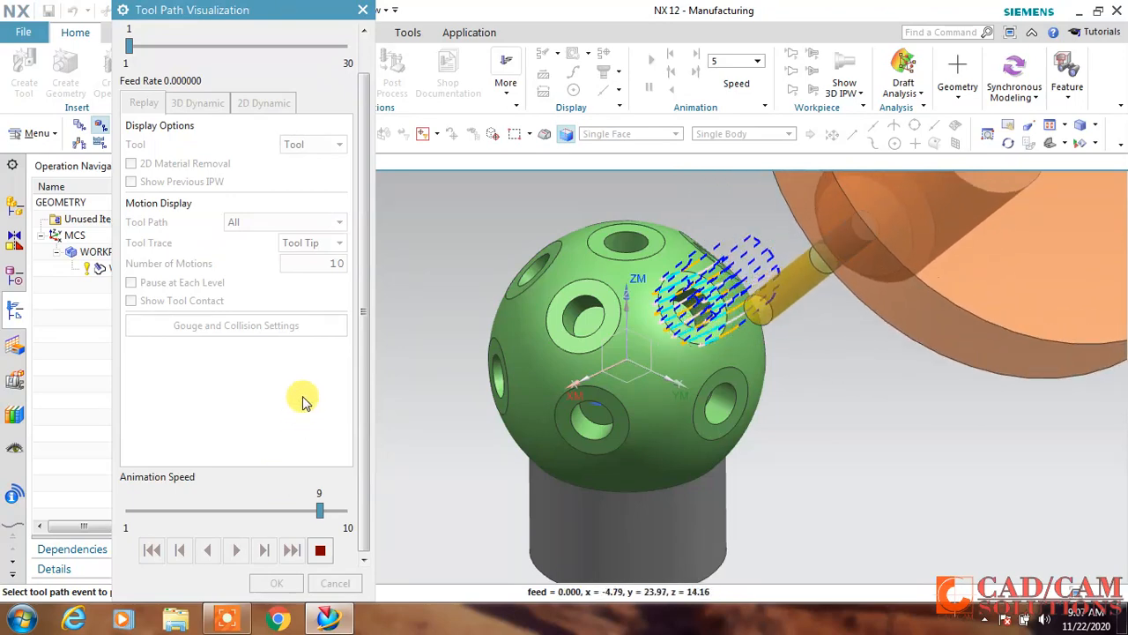
# Simulate the material removal in 2D Dynamic and accept the Variable Contour operation
pyautogui.click(269, 102)
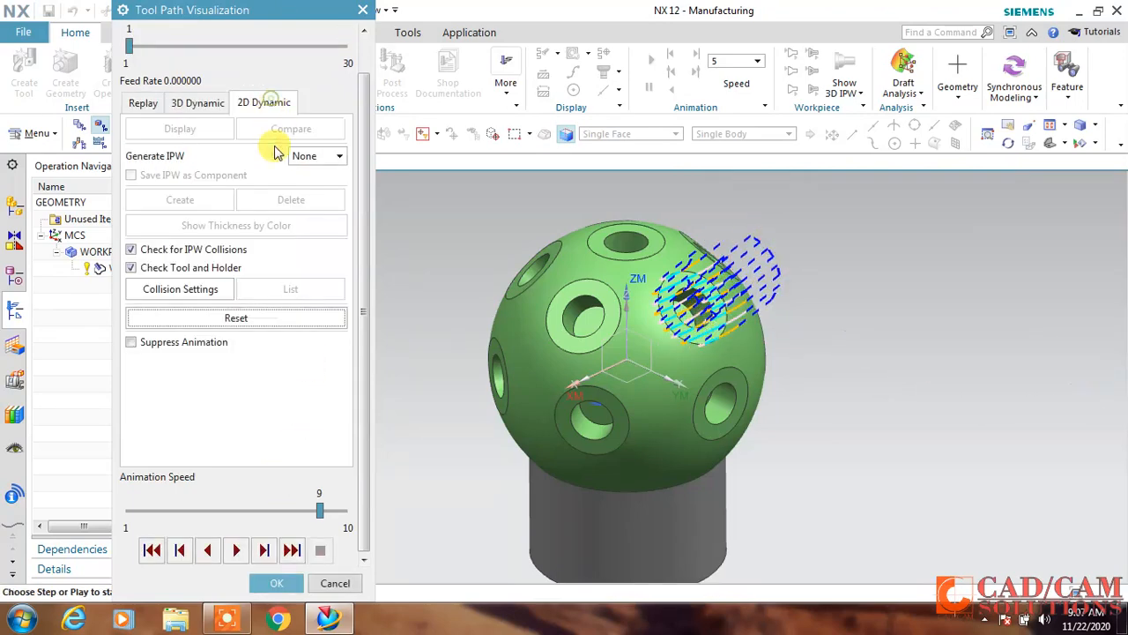
pyautogui.click(235, 550)
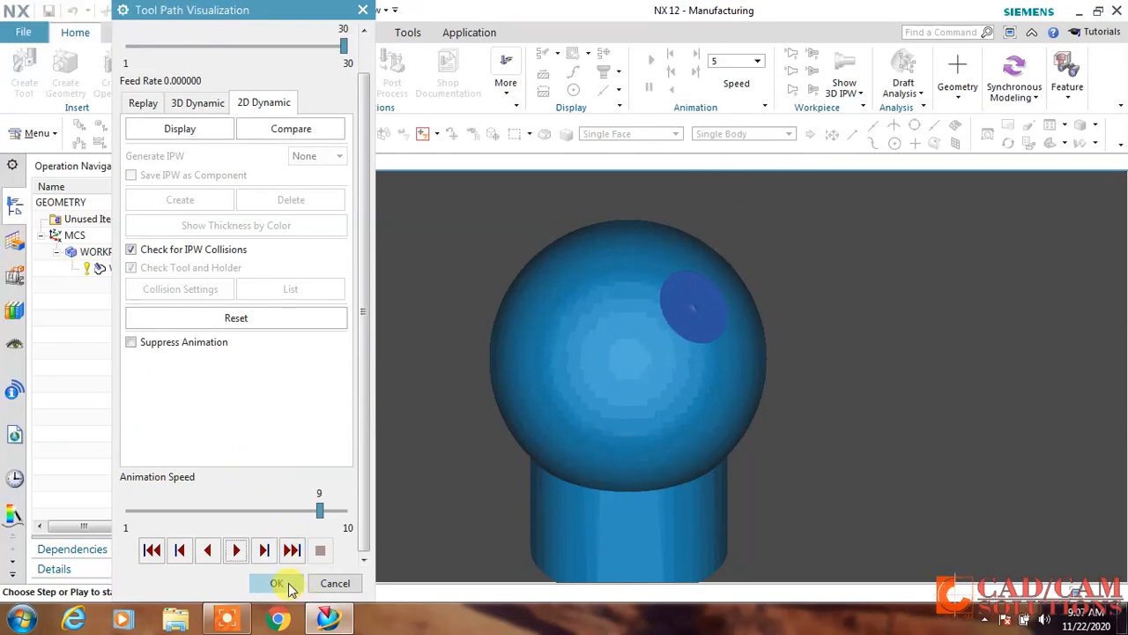
pyautogui.click(278, 583)
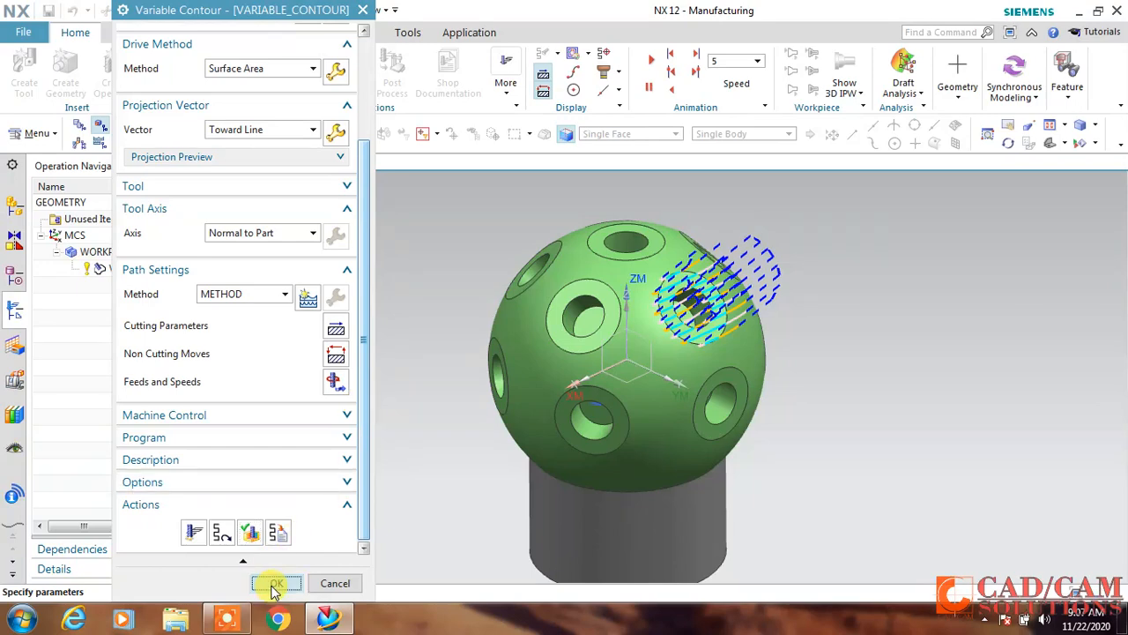
pyautogui.click(276, 583)
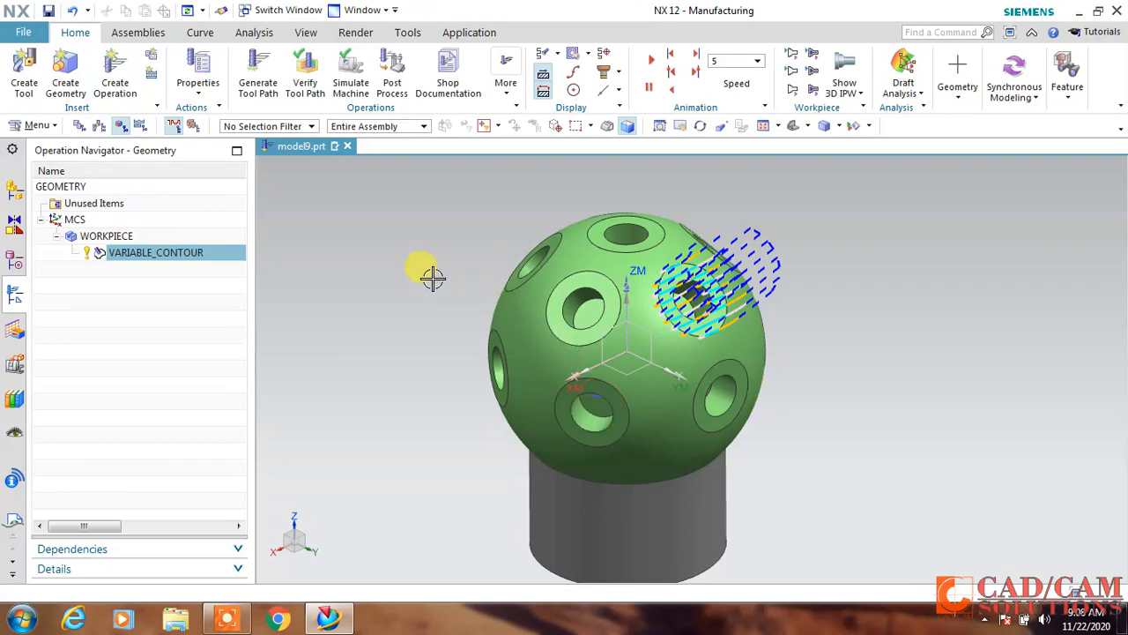
# Copy the VARIABLE_CONTOUR operation and paste the copy inside WORKPIECE
pyautogui.moveTo(431, 273)
pyautogui.mouseDown(button='middle')
pyautogui.moveTo(431, 333)
pyautogui.moveTo(425, 285)
pyautogui.moveTo(423, 317)
pyautogui.moveTo(433, 337)
pyautogui.moveTo(435, 283)
pyautogui.mouseUp(button='middle')
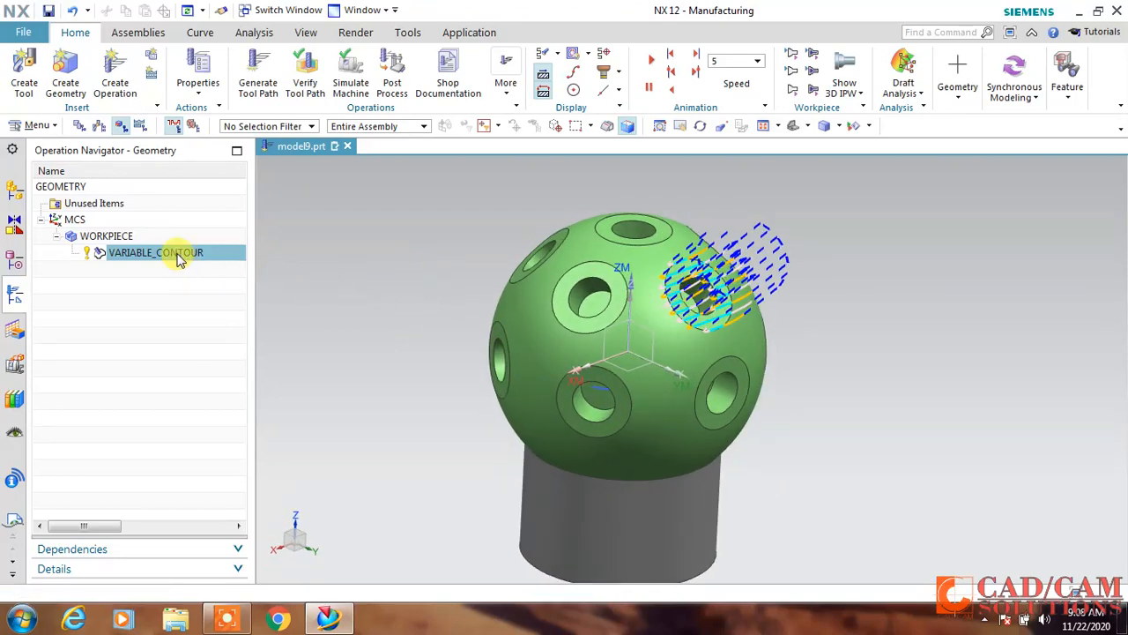
pyautogui.rightClick(180, 254)
pyautogui.click(225, 247)
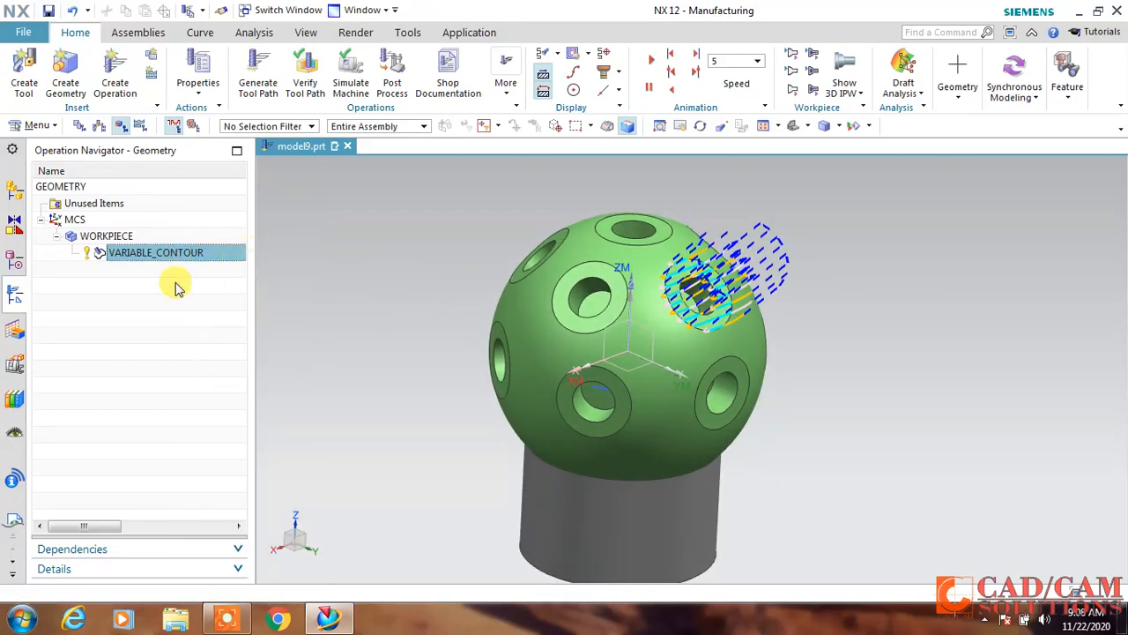
pyautogui.click(113, 236)
pyautogui.rightClick(117, 236)
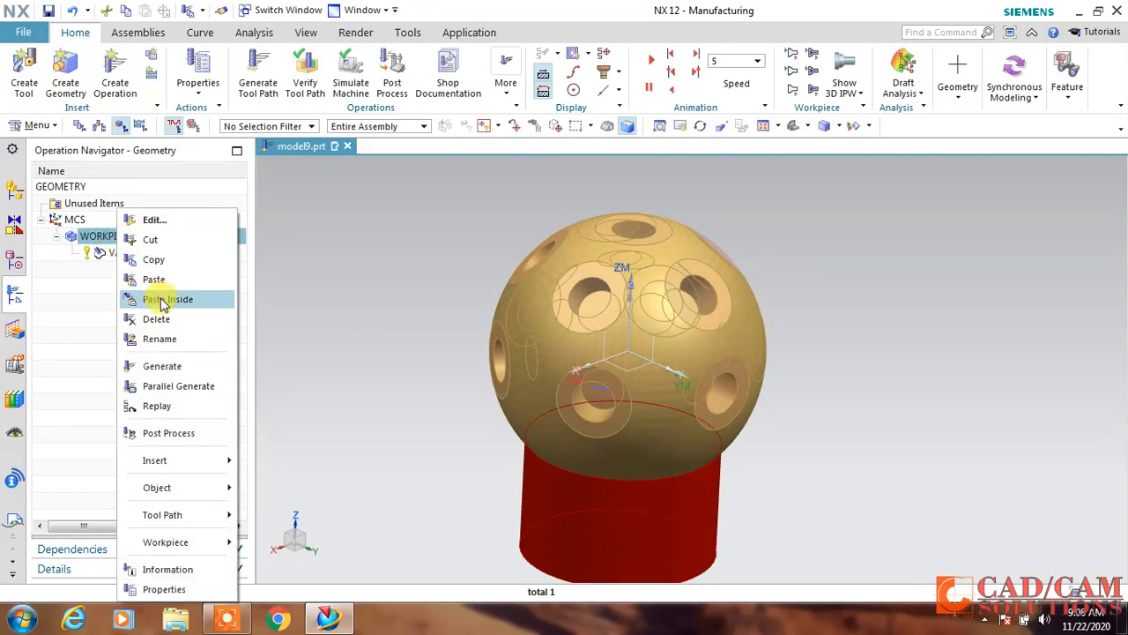
pyautogui.click(154, 297)
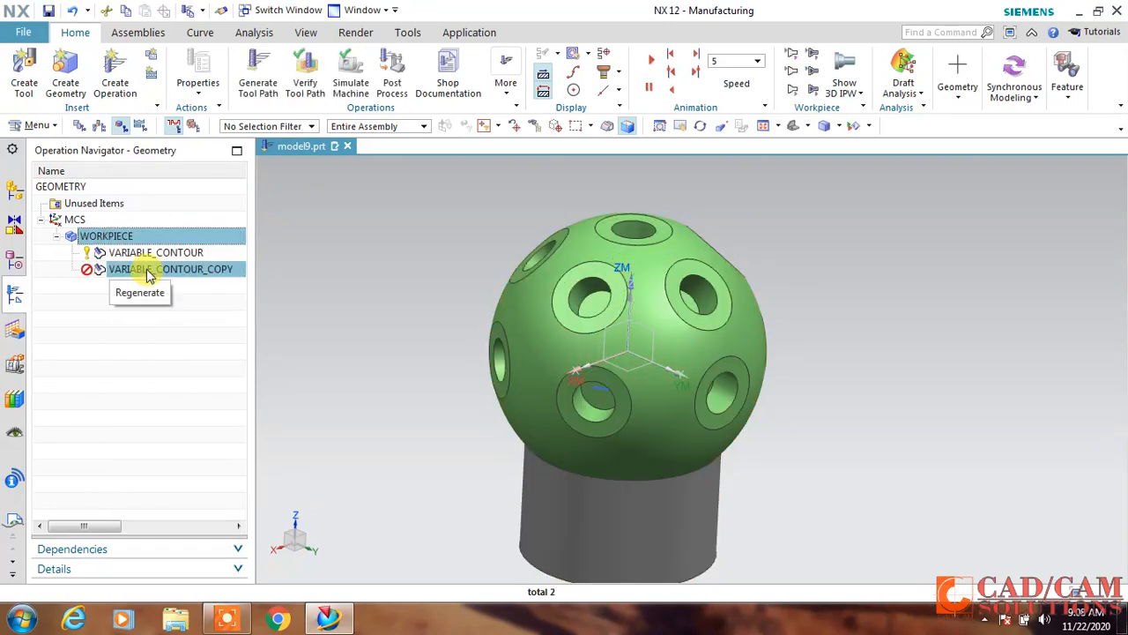
# Replace the cut area of VARIABLE_CONTOUR_COPY with the ring-shaped pocket face in the lower row beside the YM axis
pyautogui.doubleClick(149, 273)
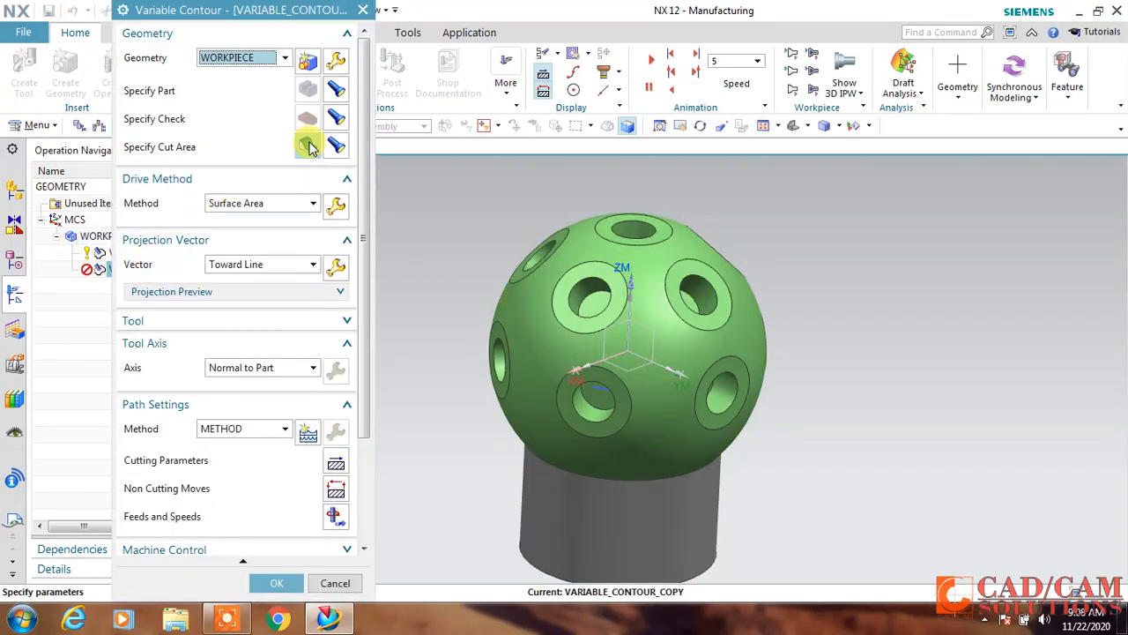
pyautogui.click(307, 146)
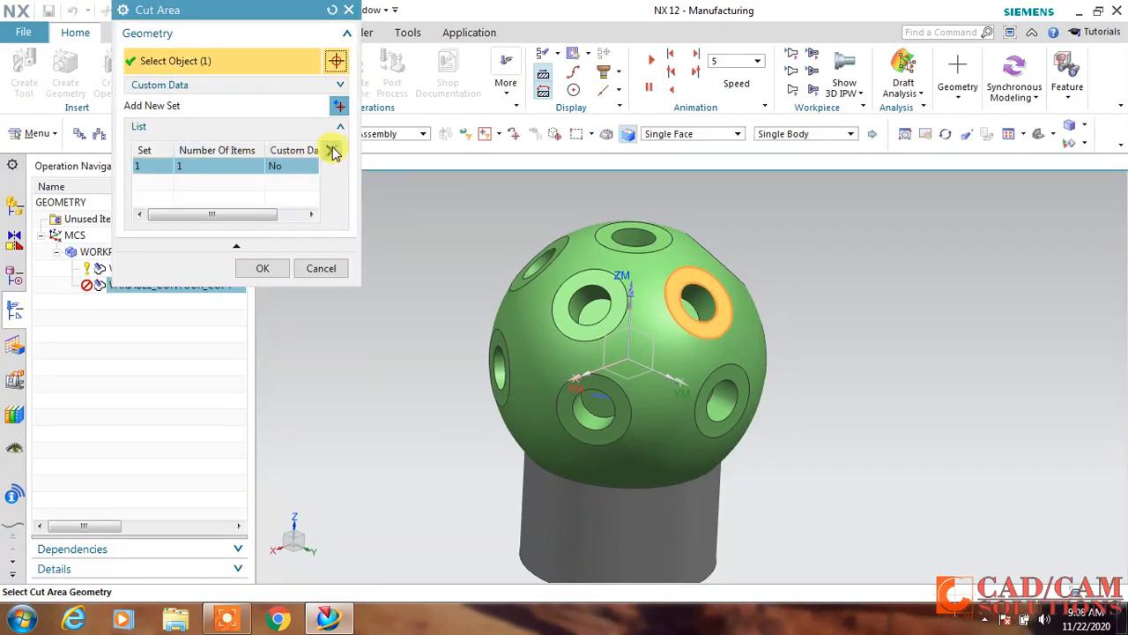
pyautogui.click(334, 152)
pyautogui.click(728, 375)
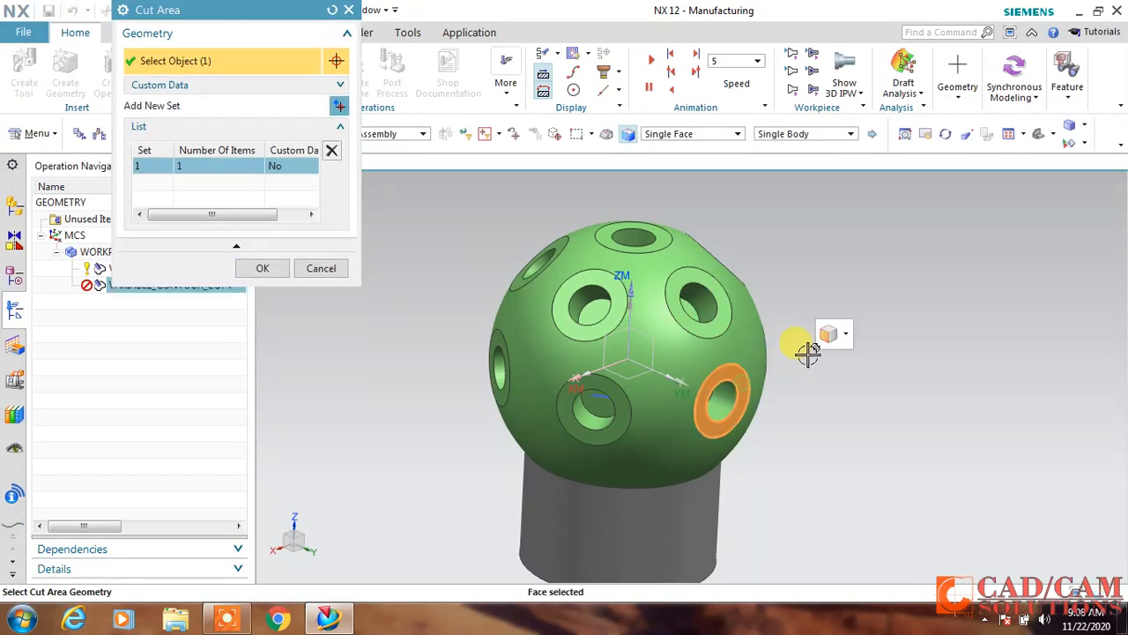
pyautogui.click(273, 268)
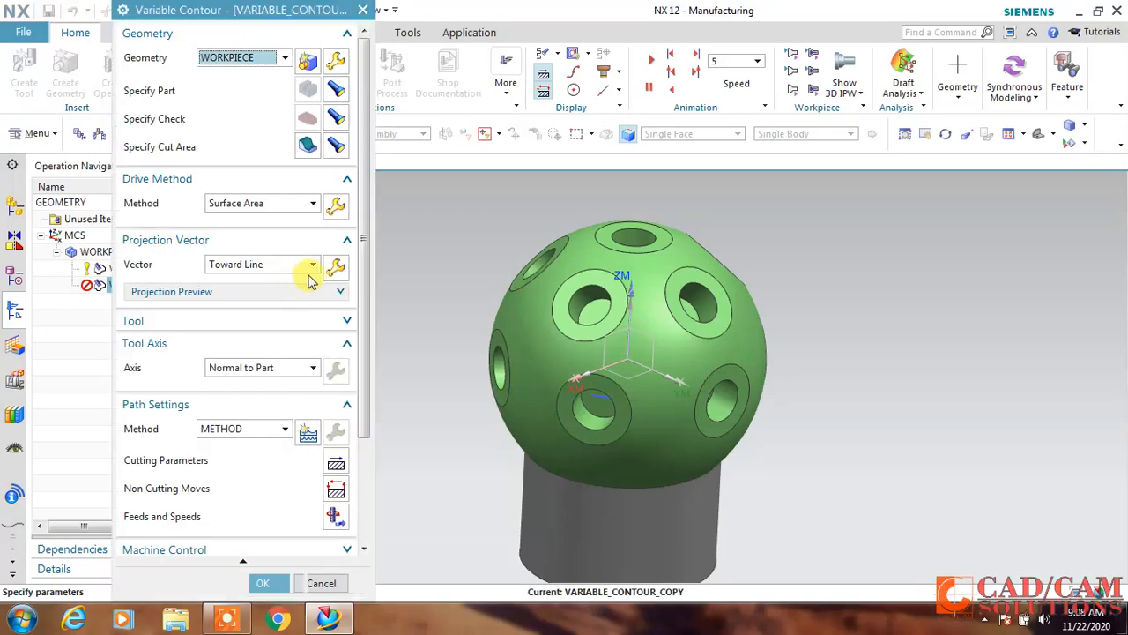
# Replace the copied operation's surface area drive geometry with the same lower ring-shaped face near YM
pyautogui.click(337, 205)
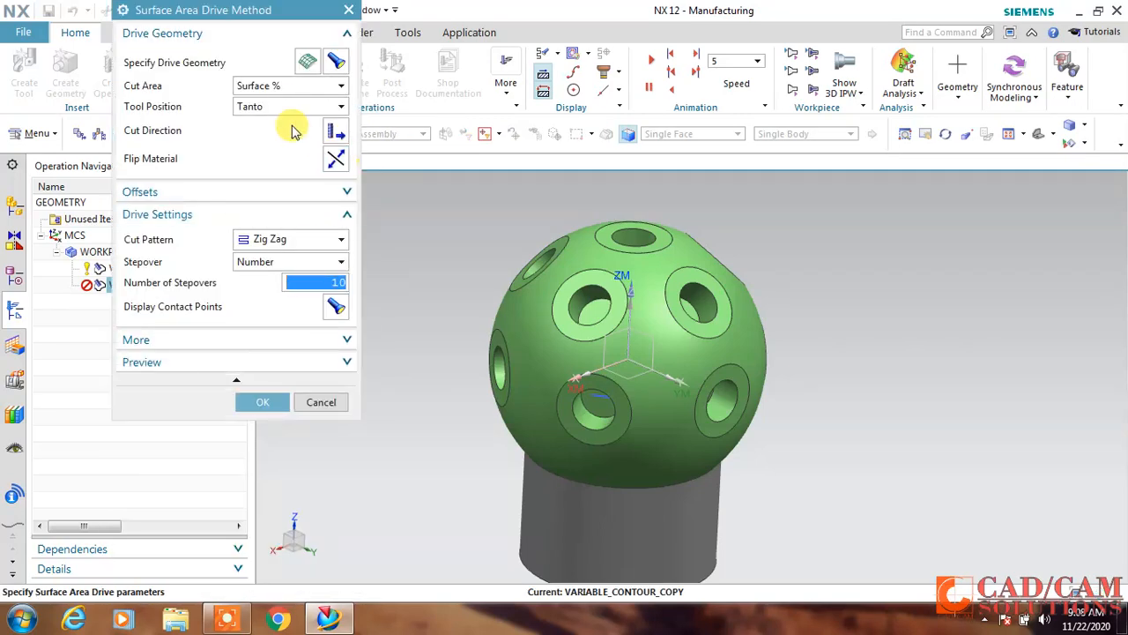
pyautogui.click(307, 61)
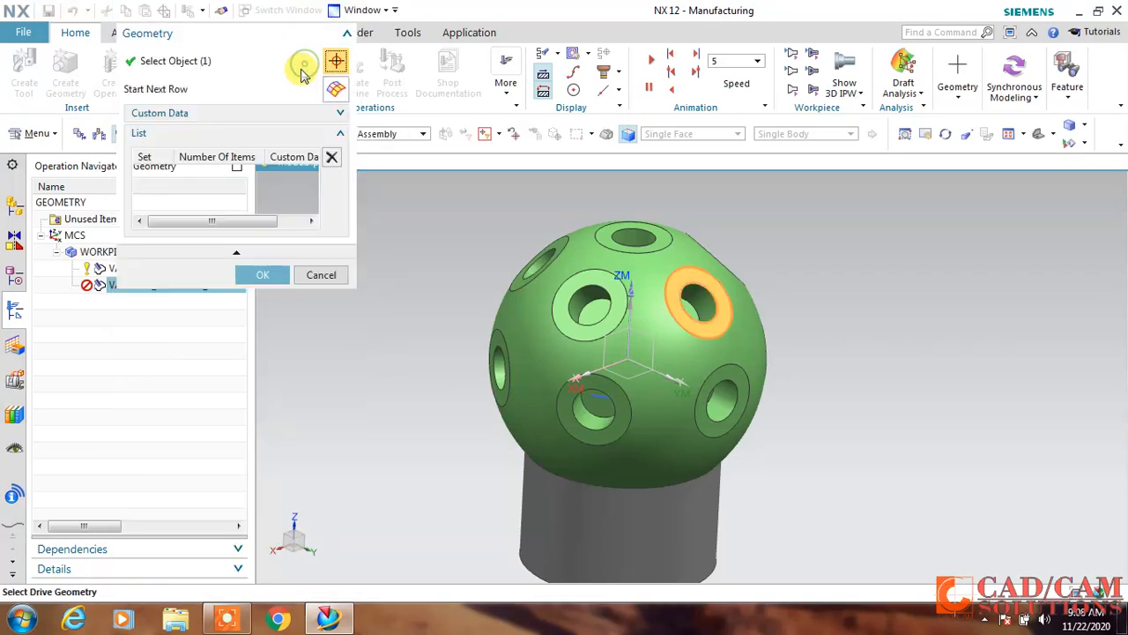
pyautogui.click(334, 160)
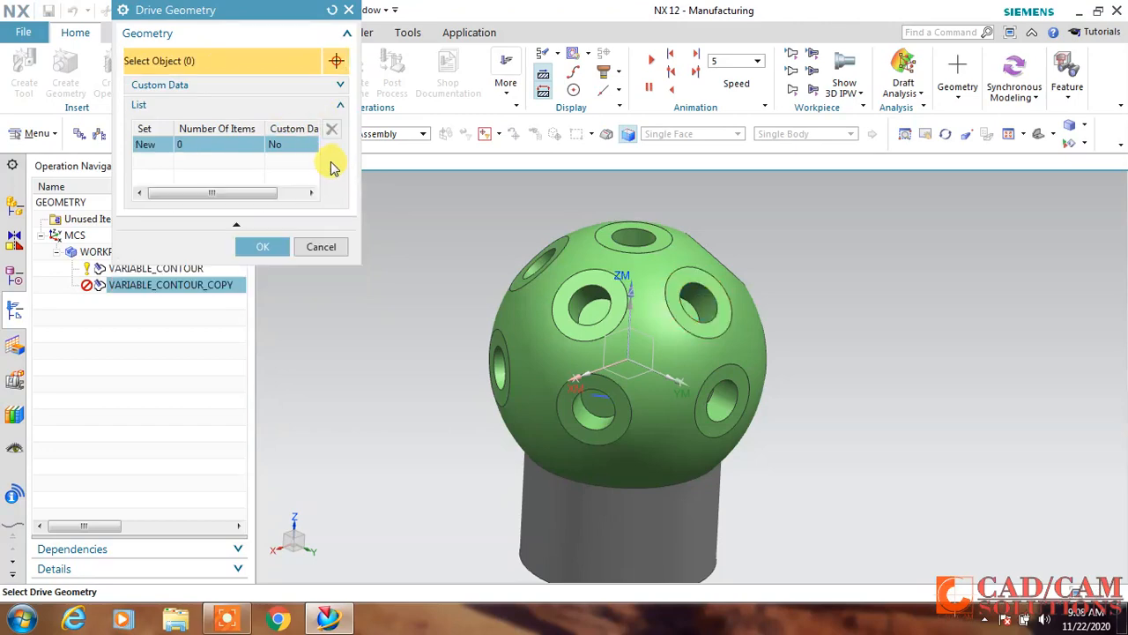
pyautogui.click(732, 378)
pyautogui.click(284, 277)
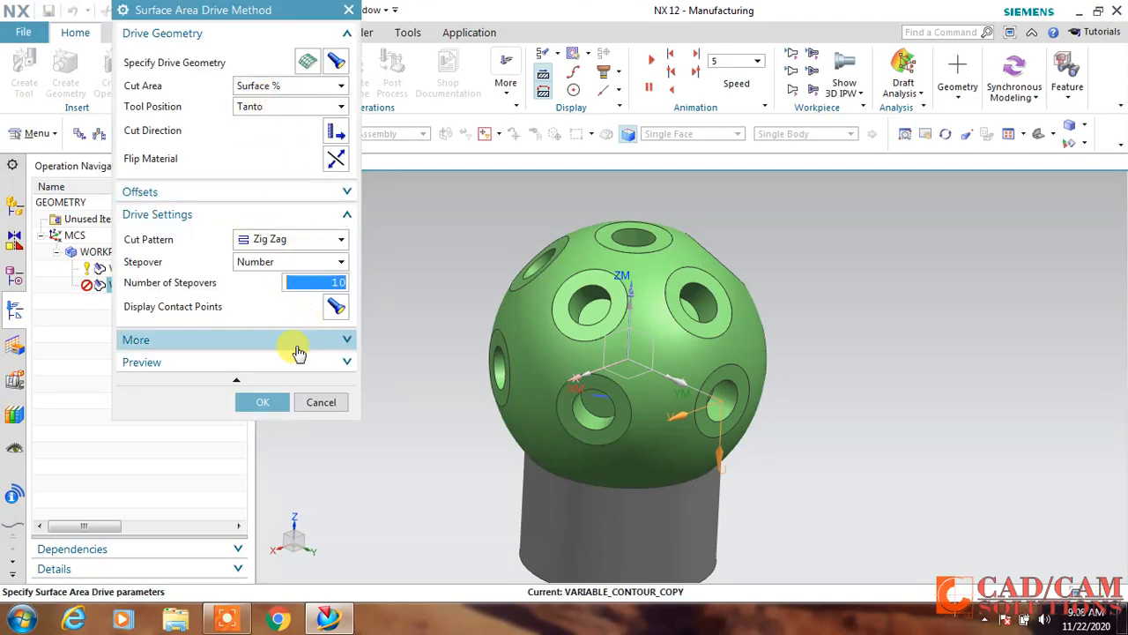
pyautogui.click(268, 402)
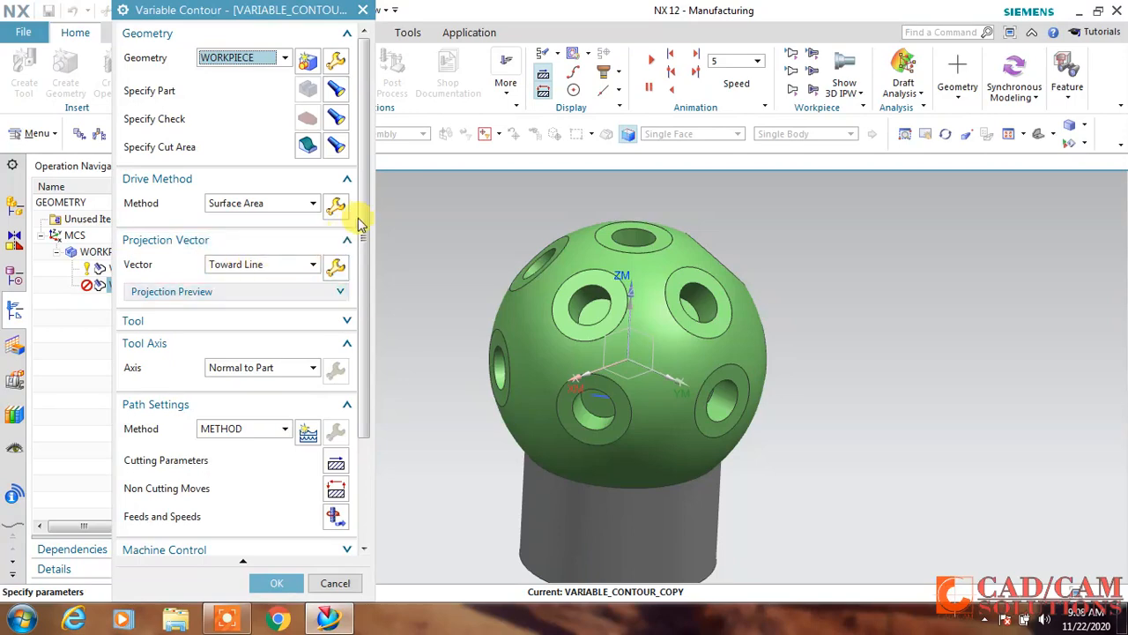
# Generate the tool path of VARIABLE_CONTOUR_COPY and accept the operation
pyautogui.scroll(-3, 335, 244)
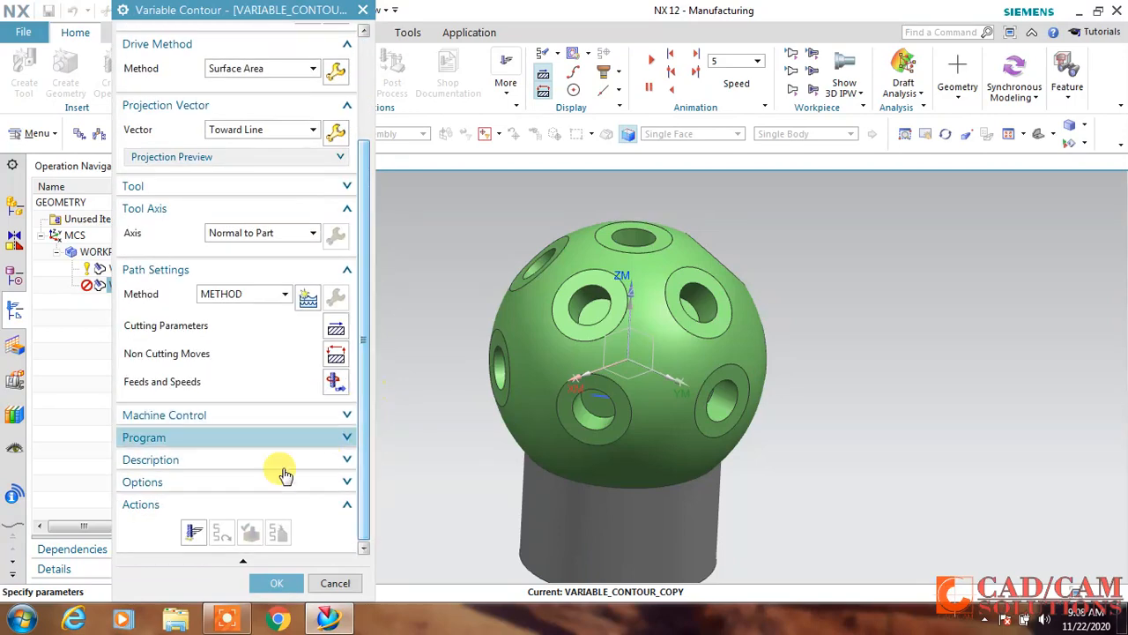
pyautogui.click(194, 531)
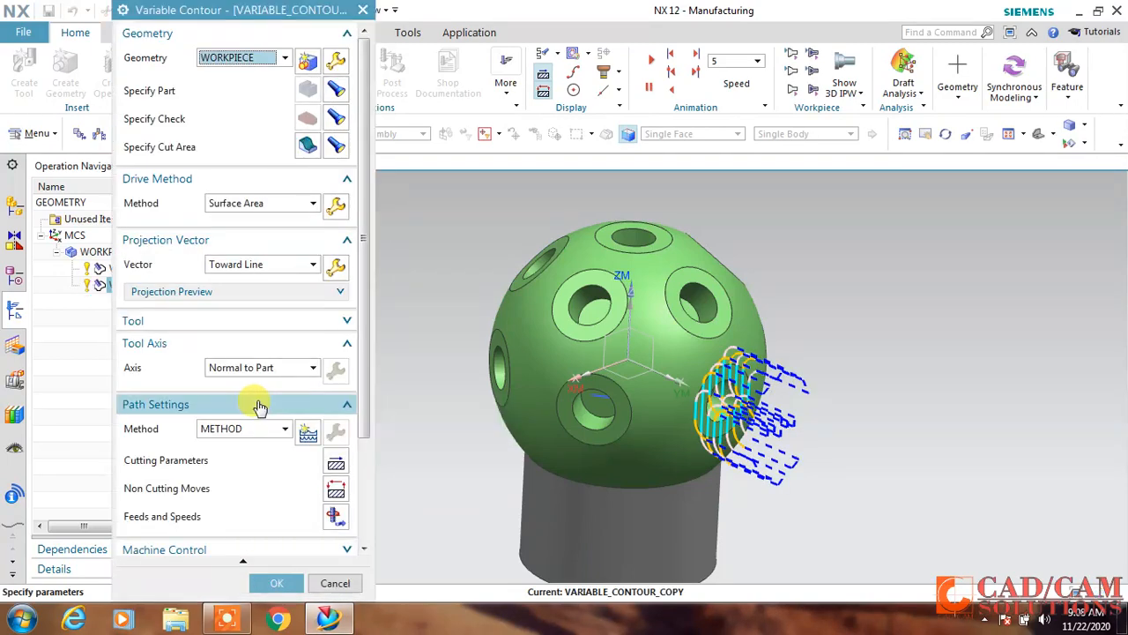
pyautogui.scroll(-3, 291, 366)
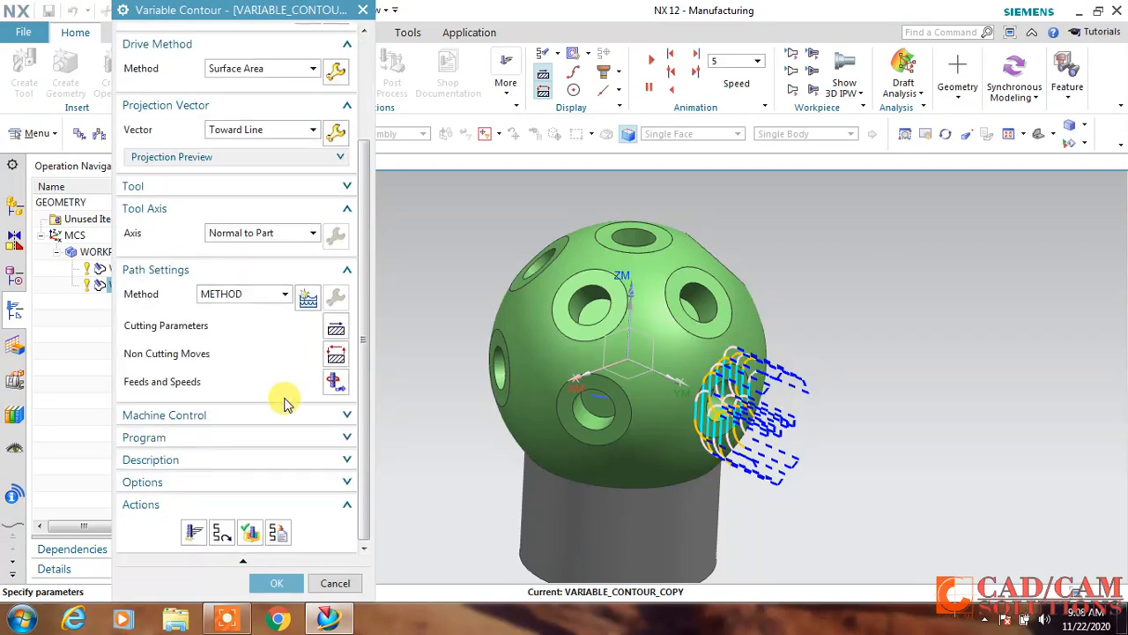
pyautogui.click(279, 584)
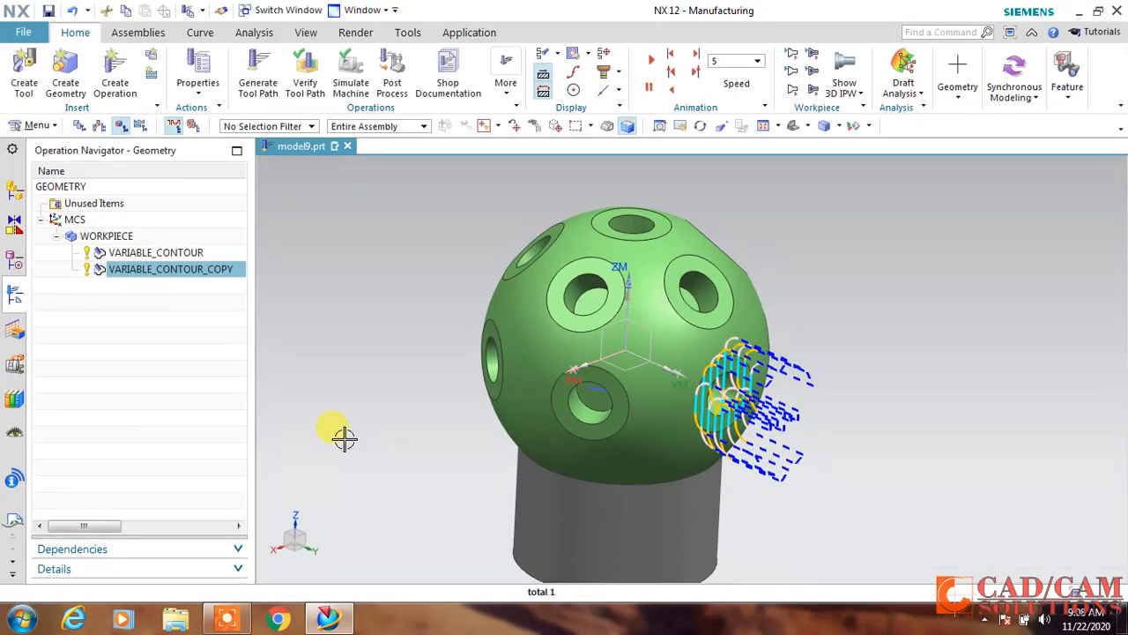
# Start a transformation of the VARIABLE_CONTOUR operation and set its type to Rotate About a Line
pyautogui.click(193, 254)
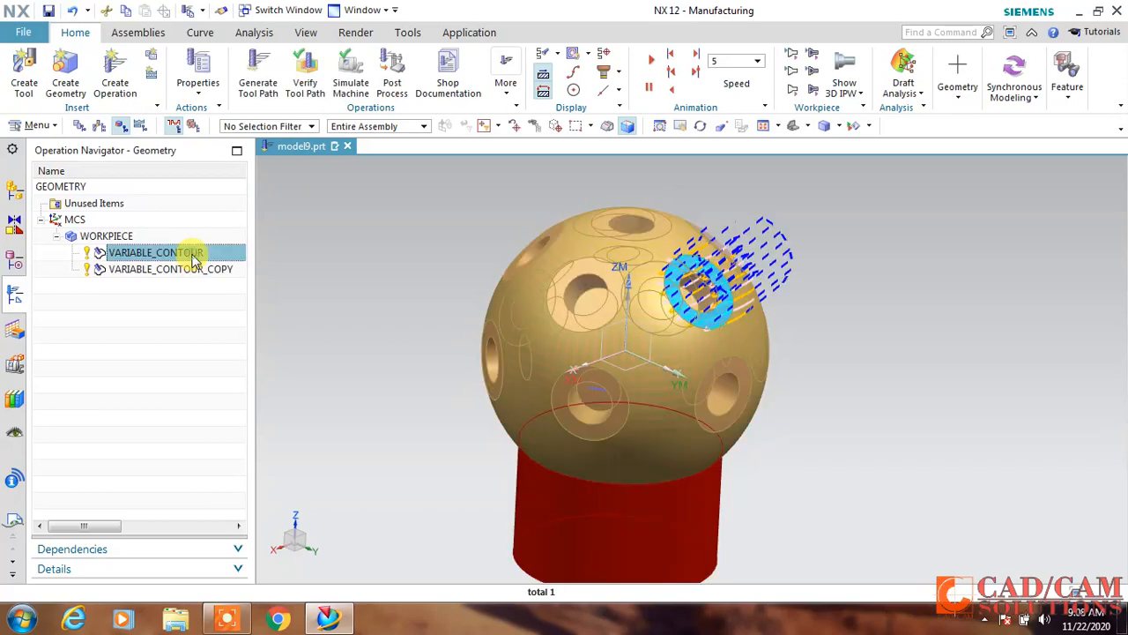
pyautogui.rightClick(194, 255)
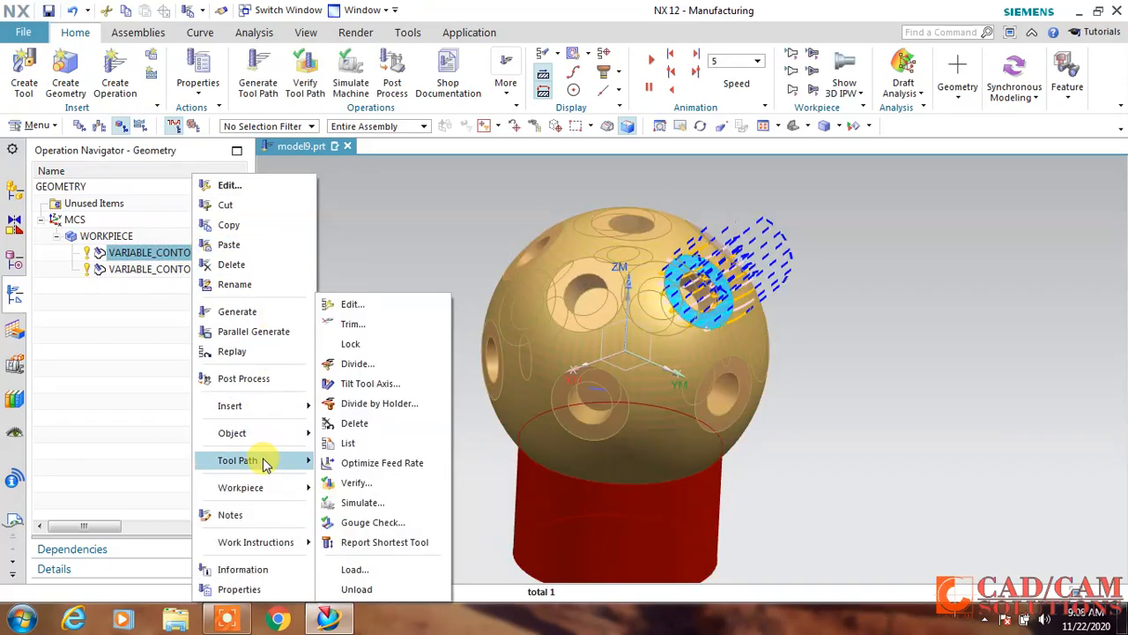
pyautogui.moveTo(274, 436)
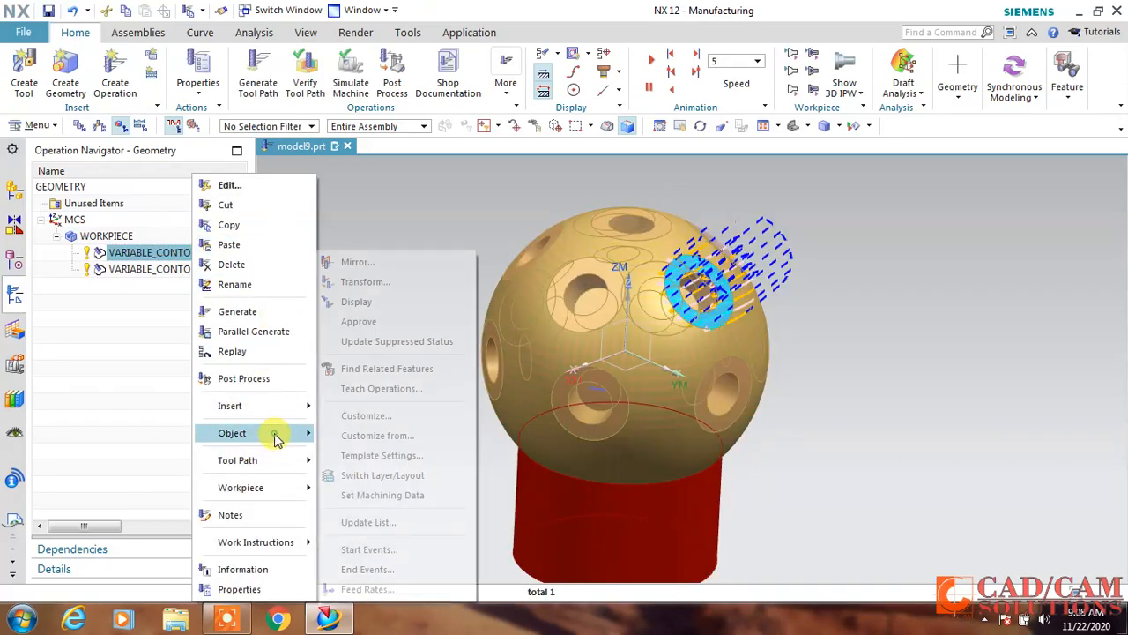
pyautogui.click(382, 283)
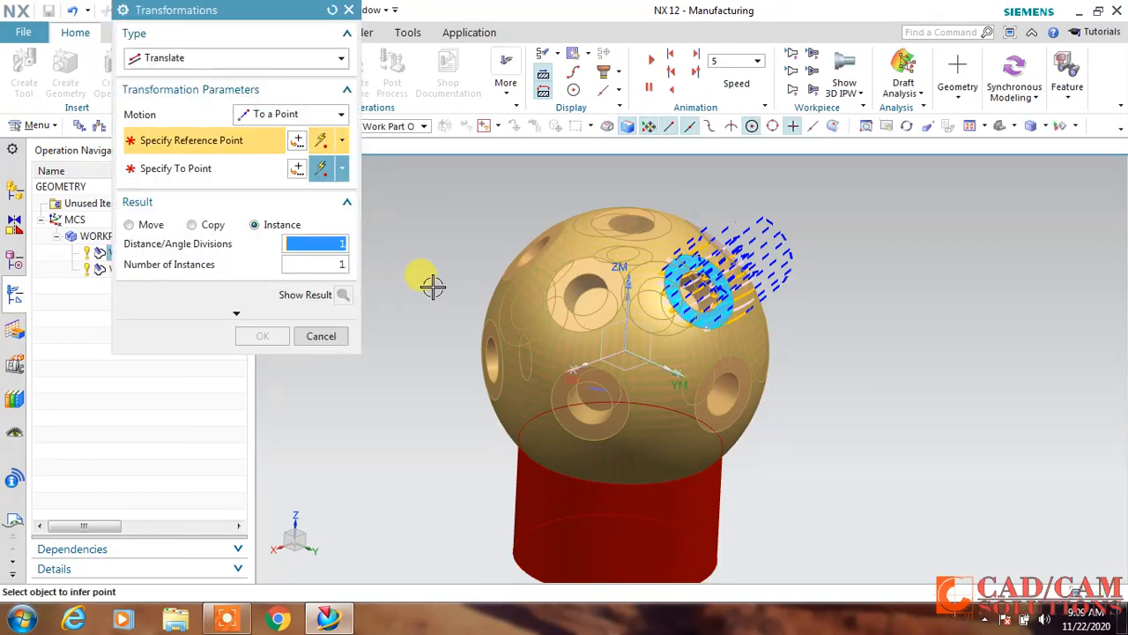
pyautogui.click(227, 56)
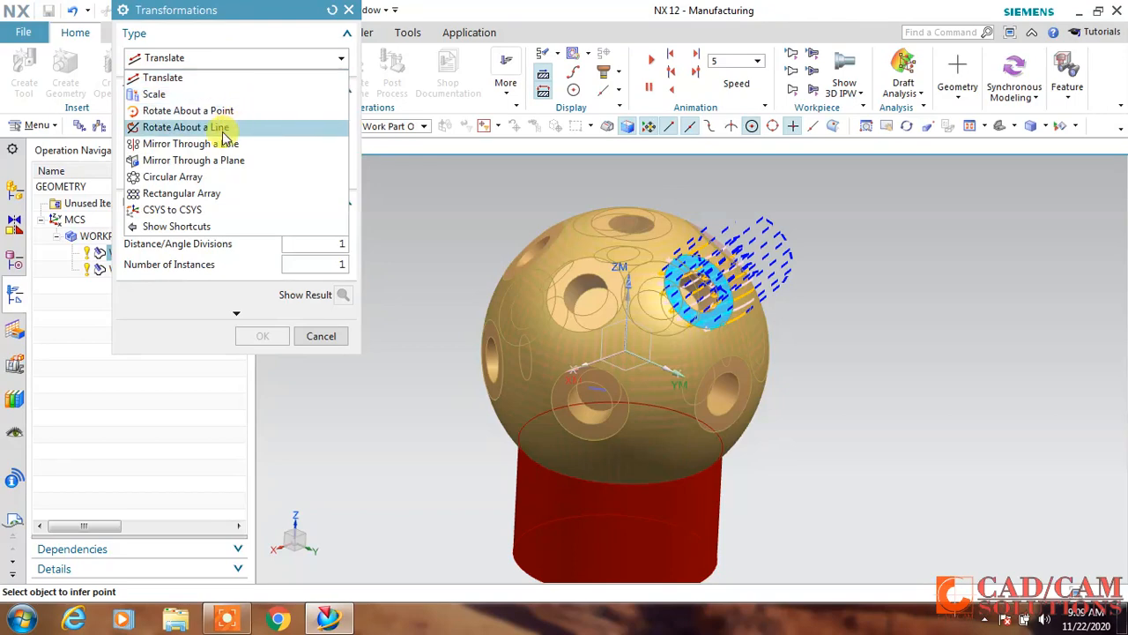
pyautogui.click(226, 177)
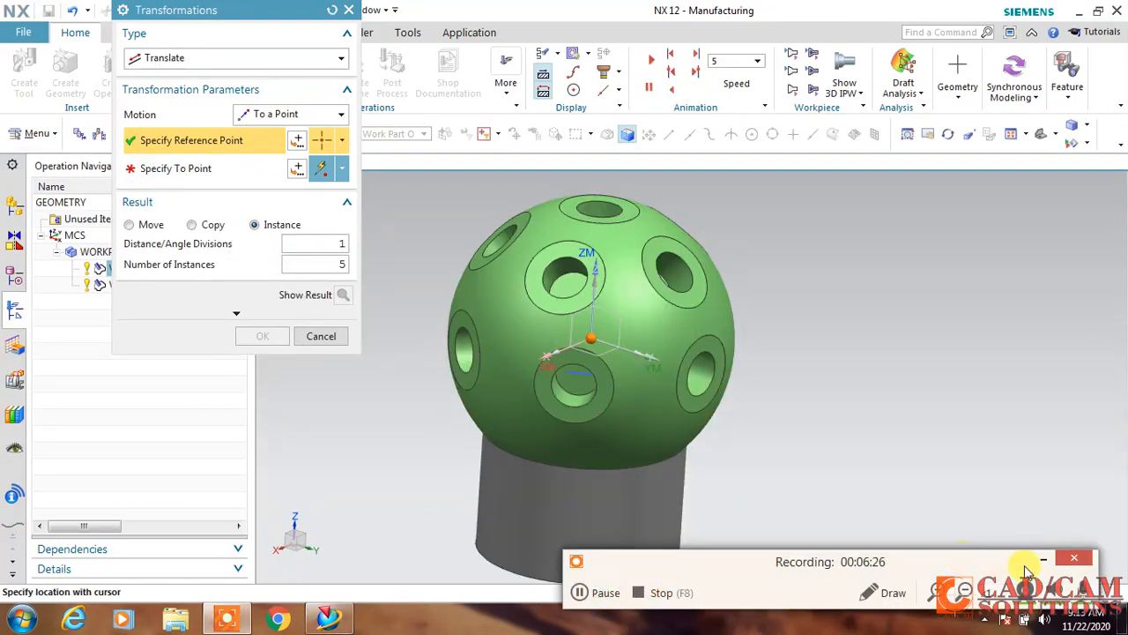
pyautogui.click(202, 57)
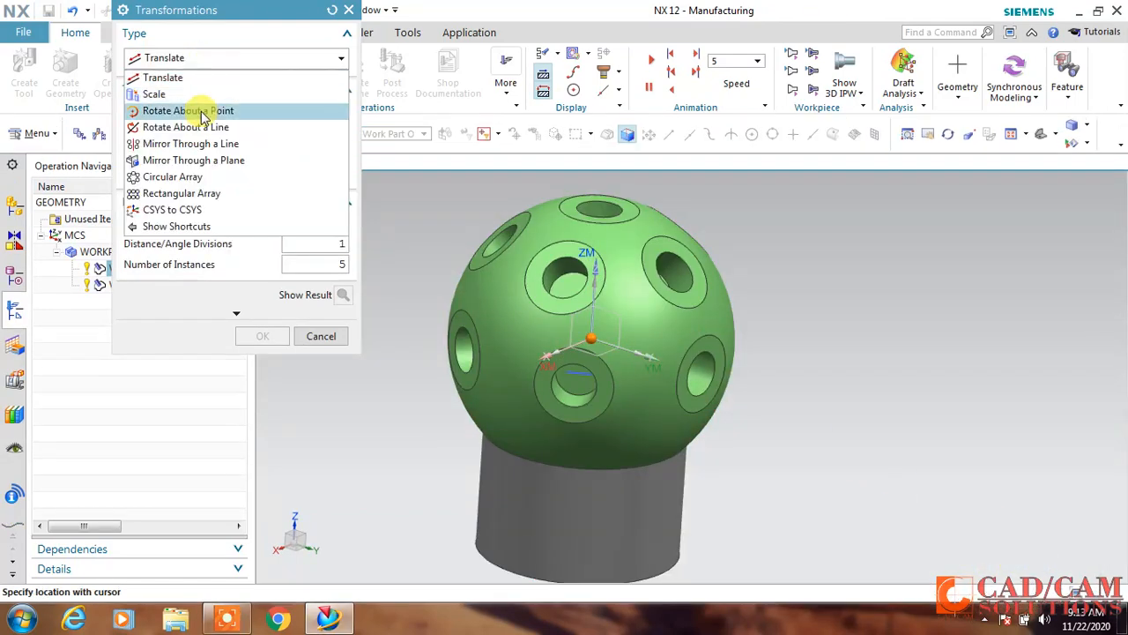
pyautogui.click(209, 131)
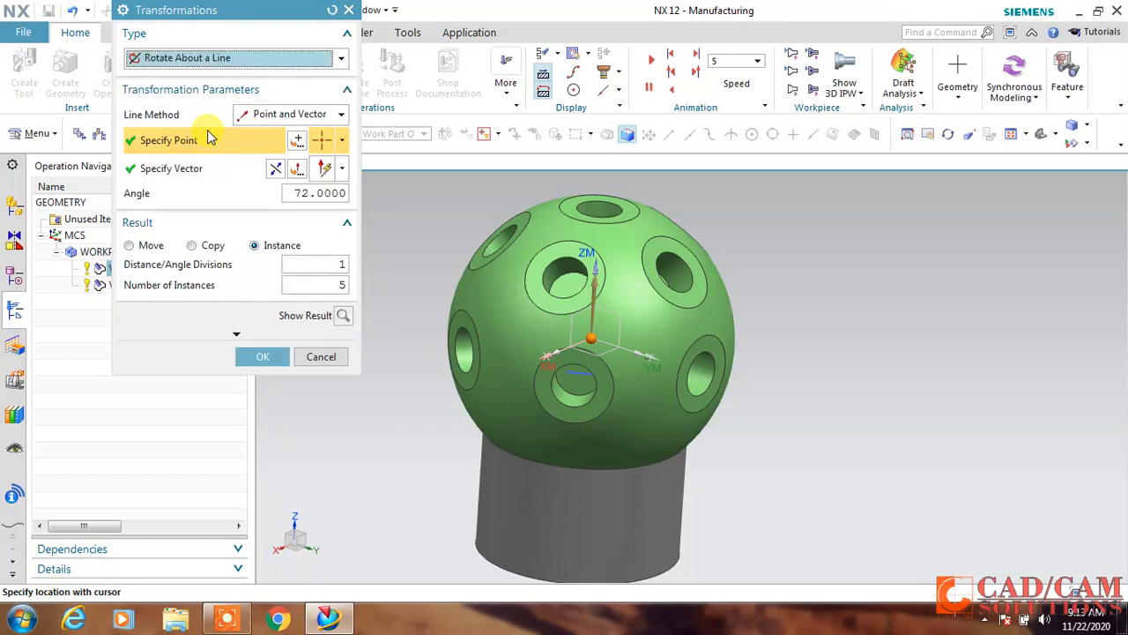
# Create 4 instances of VARIABLE_CONTOUR at 72° about the Z axis through the absolute origin, and display them with the original tool path
pyautogui.click(296, 143)
pyautogui.click(252, 321)
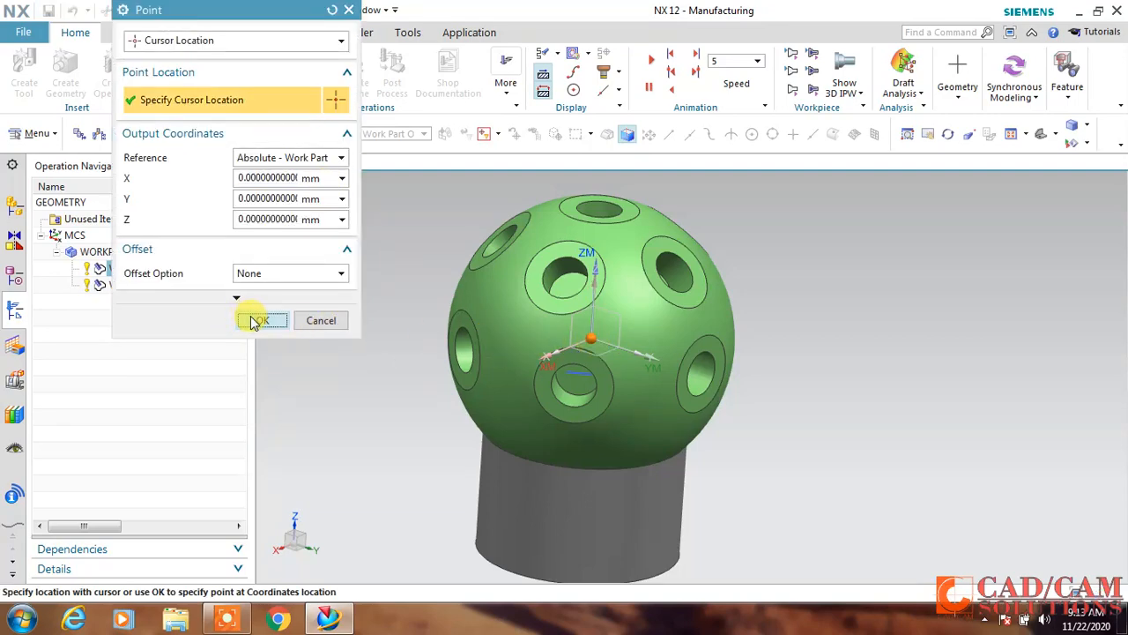
pyautogui.click(168, 168)
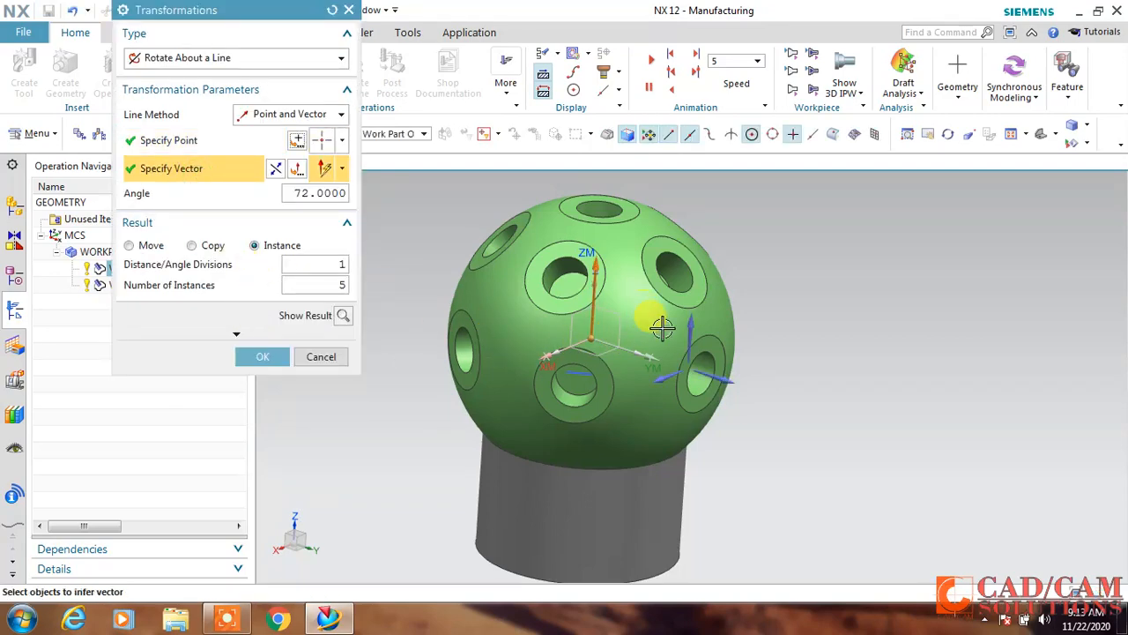
pyautogui.click(692, 328)
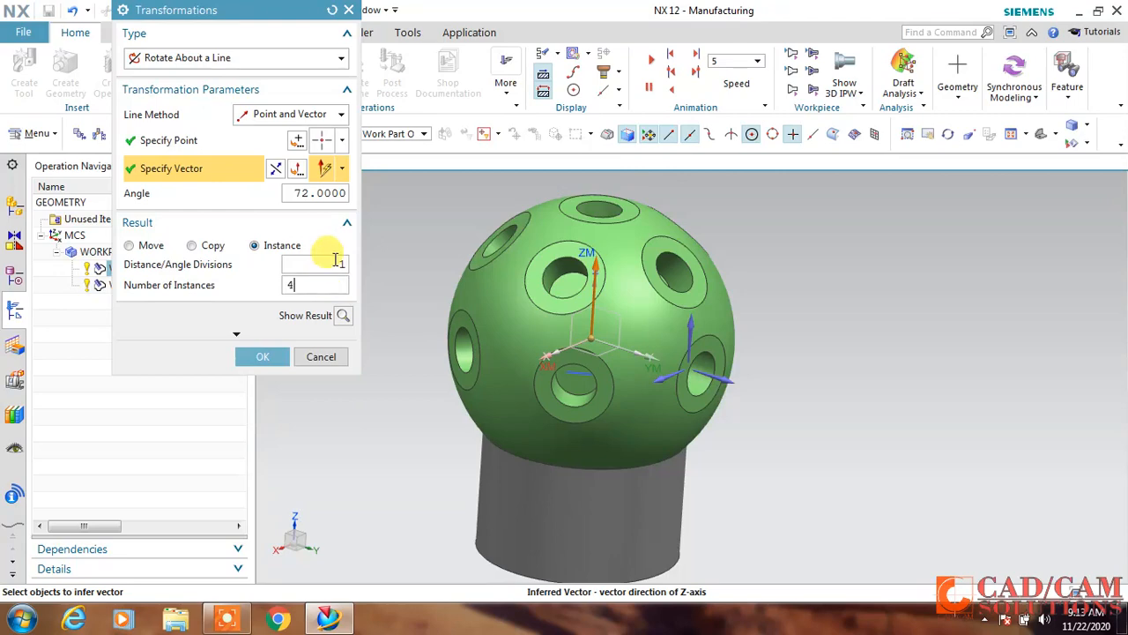
pyautogui.click(344, 315)
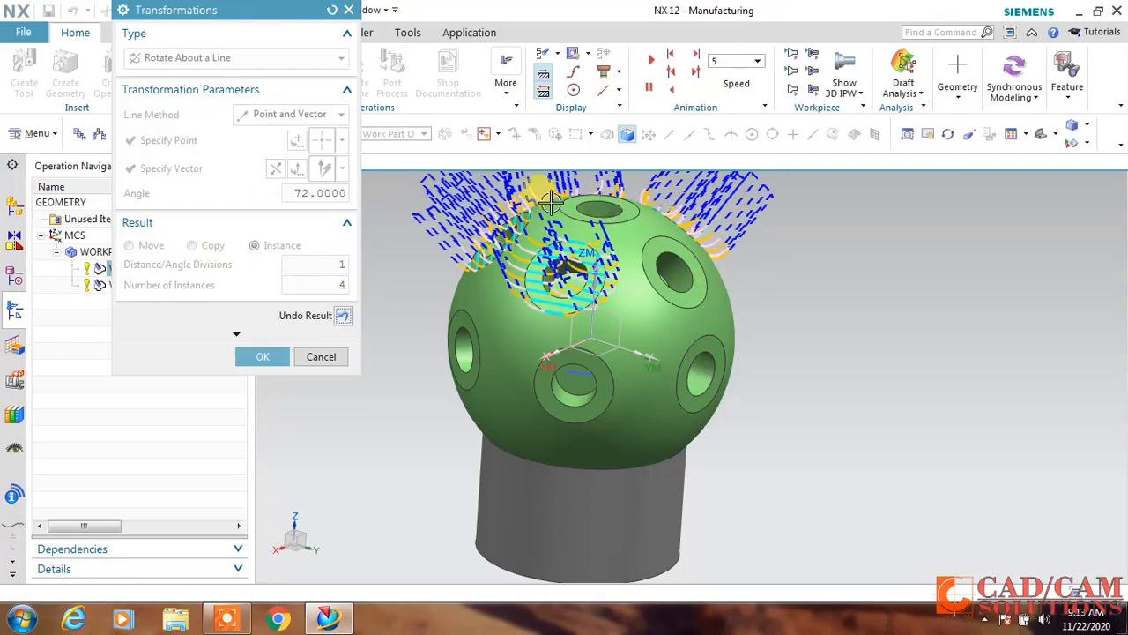
pyautogui.moveTo(831, 312); pyautogui.dragTo(826, 335, button='middle')
pyautogui.click(269, 356)
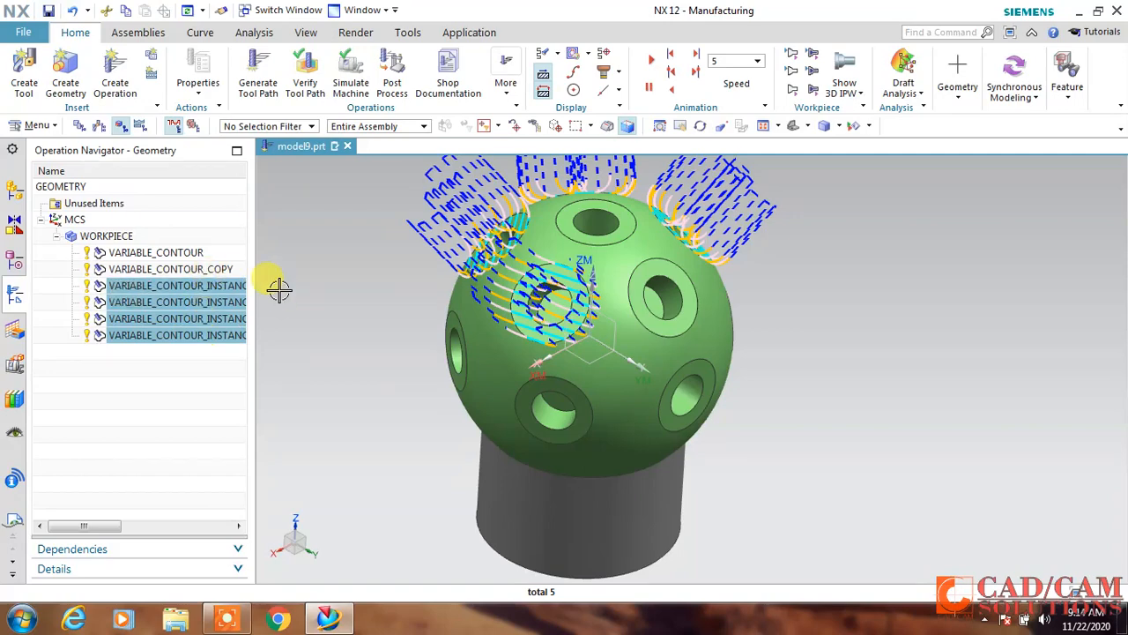
pyautogui.keyDown('ctrl'); pyautogui.click(199, 257); pyautogui.keyUp('ctrl')
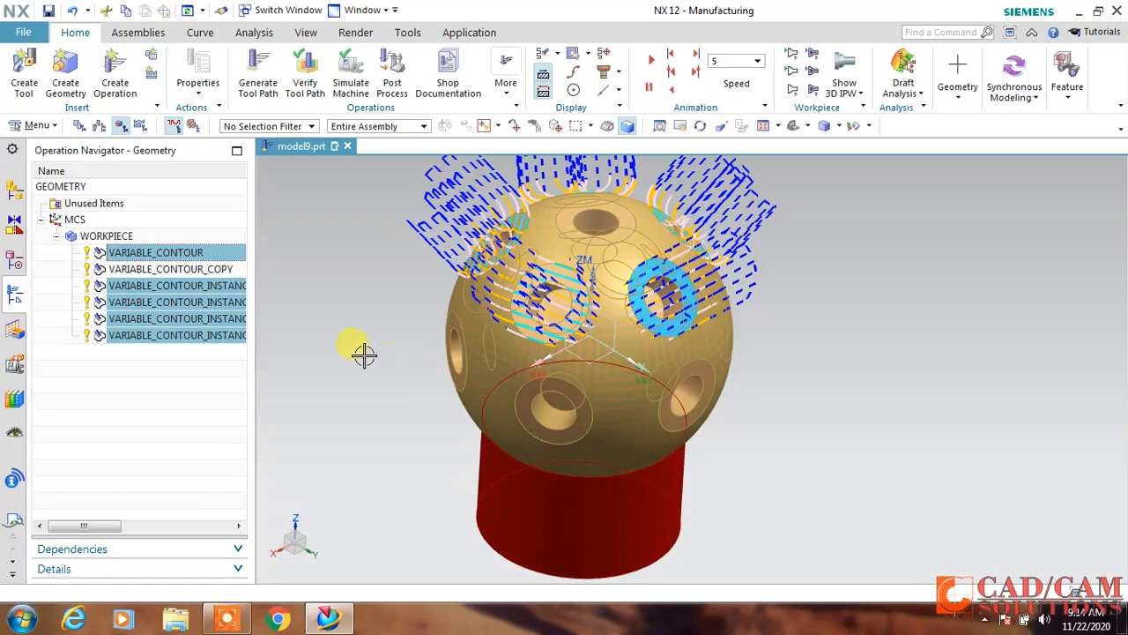
# Transform VARIABLE_CONTOUR_COPY into 5 instances rotated at 60° about the Z axis through the absolute origin
pyautogui.click(214, 268)
pyautogui.rightClick(215, 270)
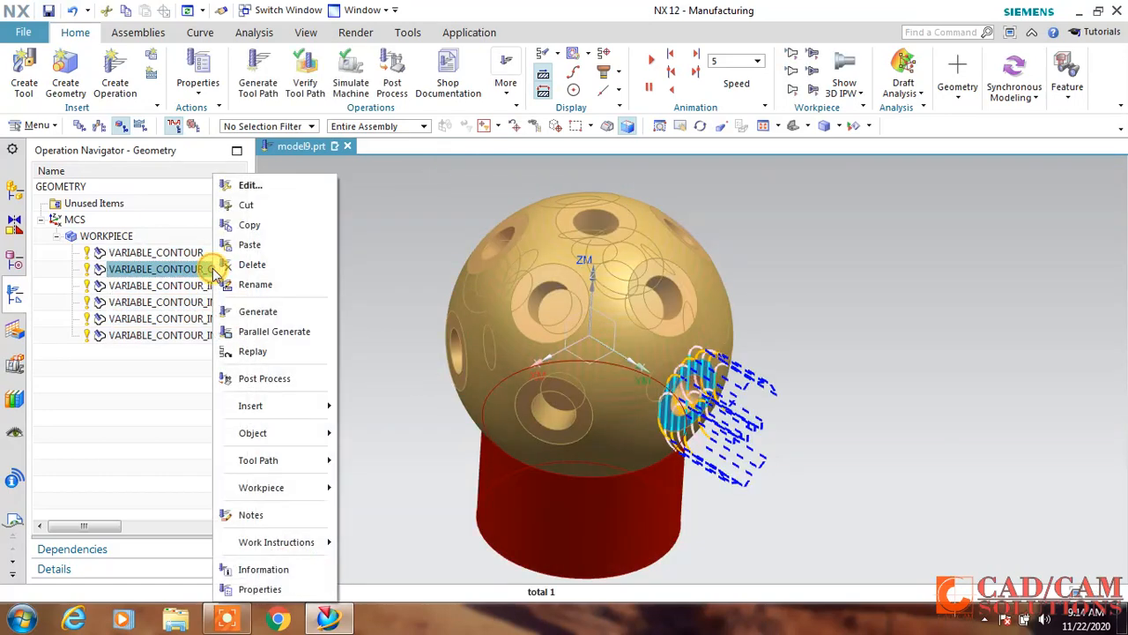
pyautogui.moveTo(302, 435)
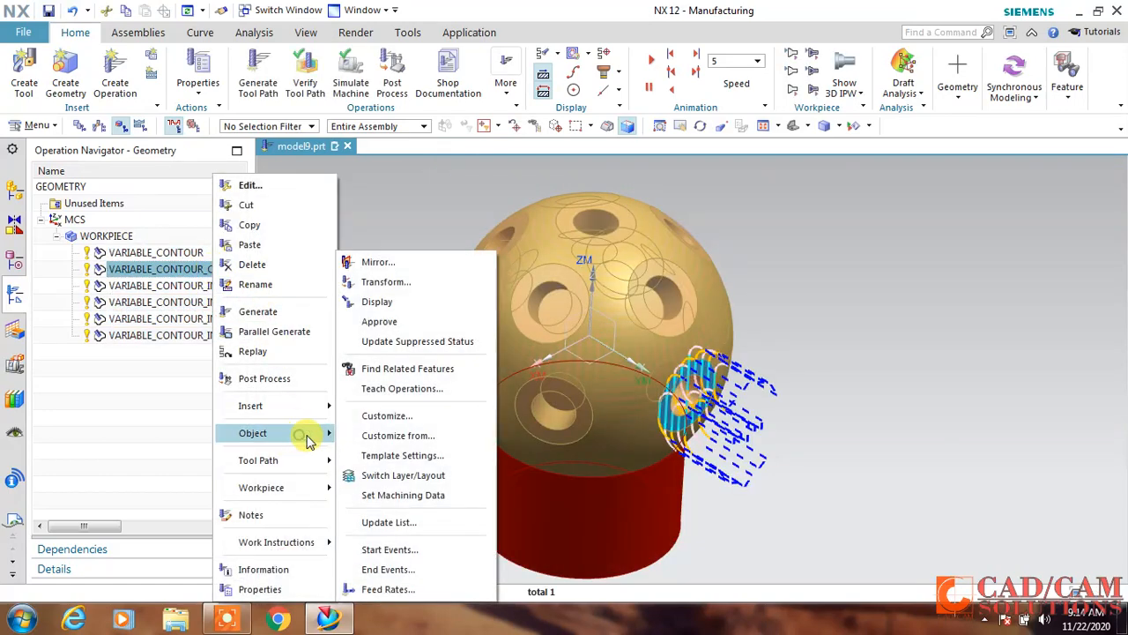
pyautogui.click(383, 283)
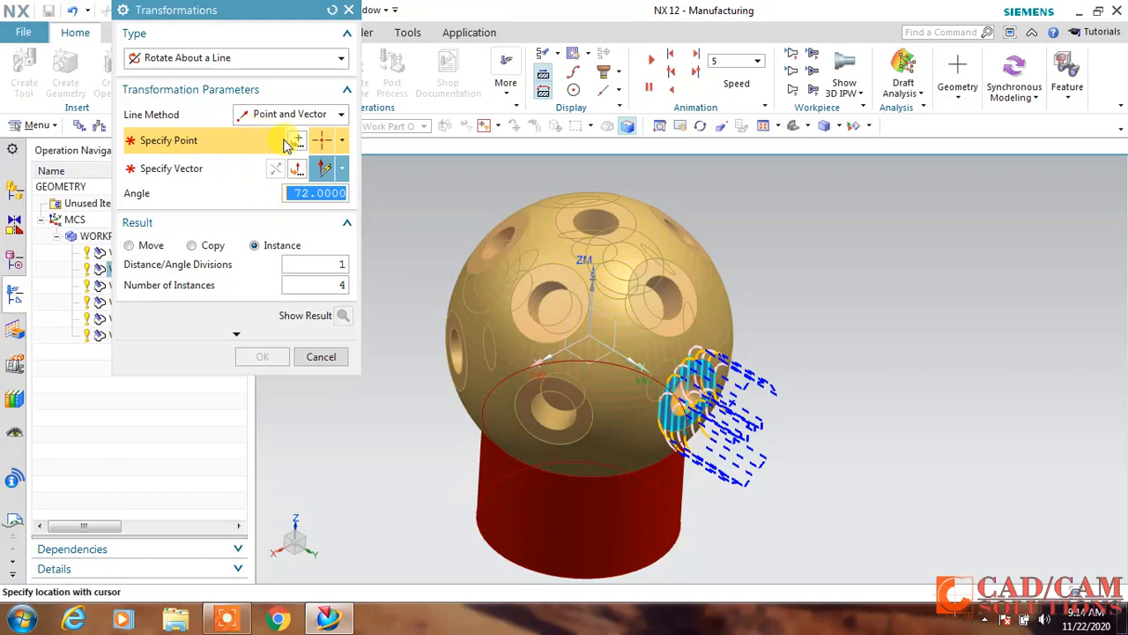
pyautogui.click(296, 144)
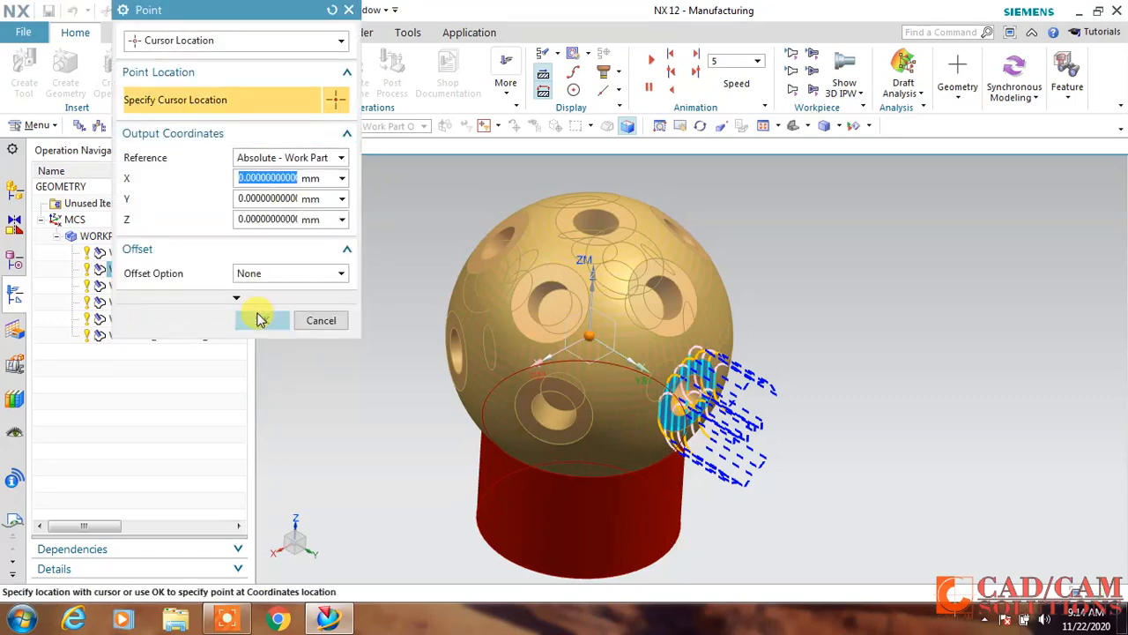
pyautogui.click(260, 320)
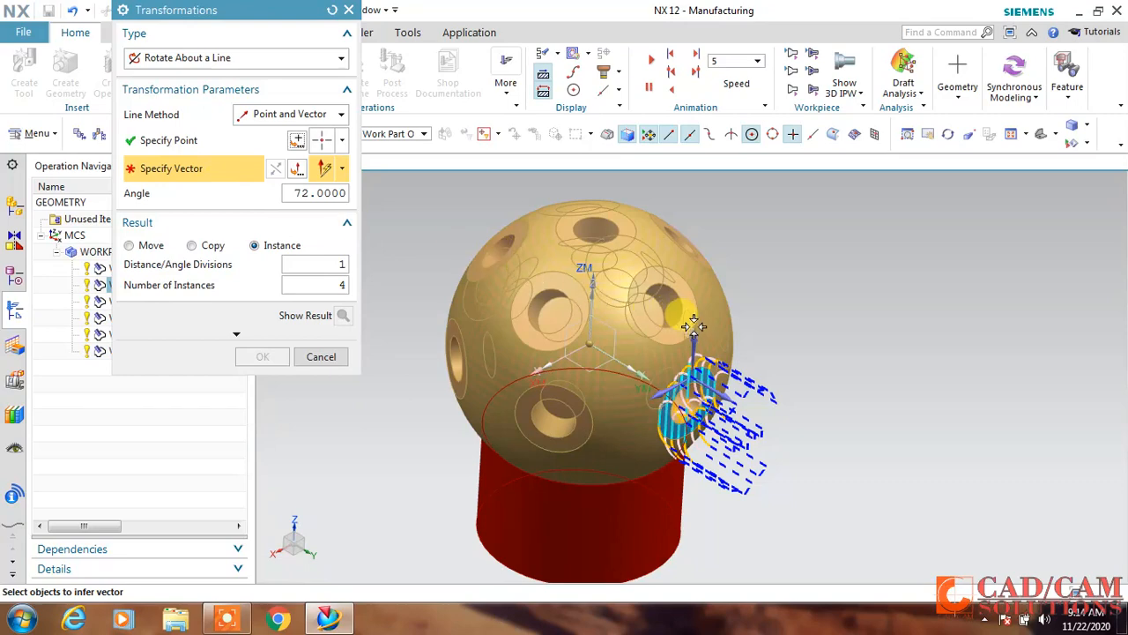
pyautogui.click(692, 349)
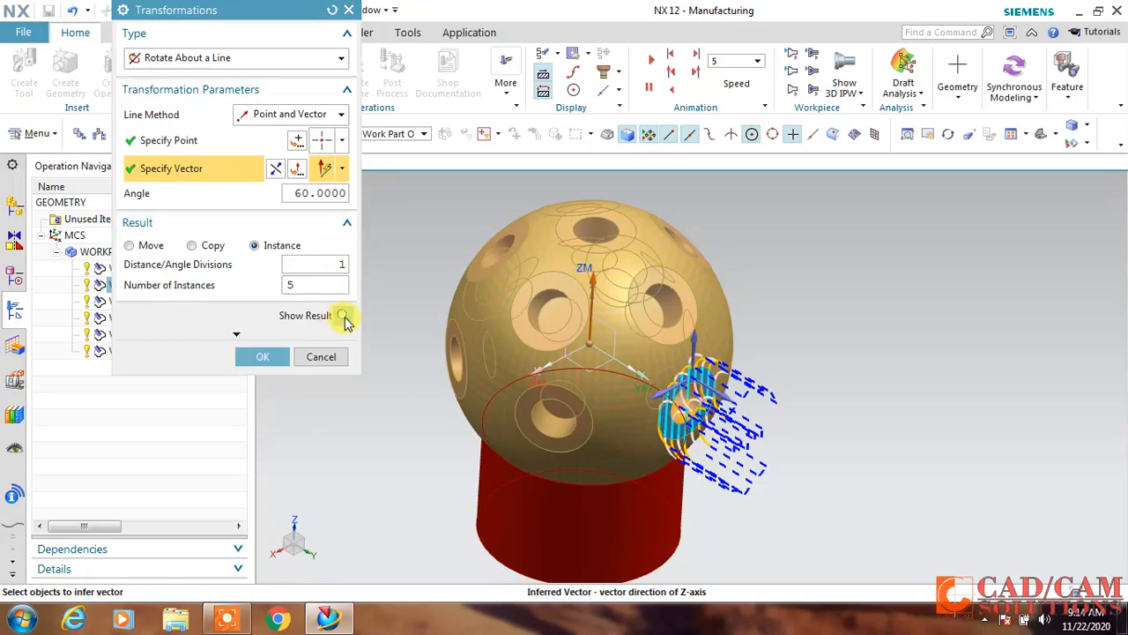
pyautogui.click(343, 317)
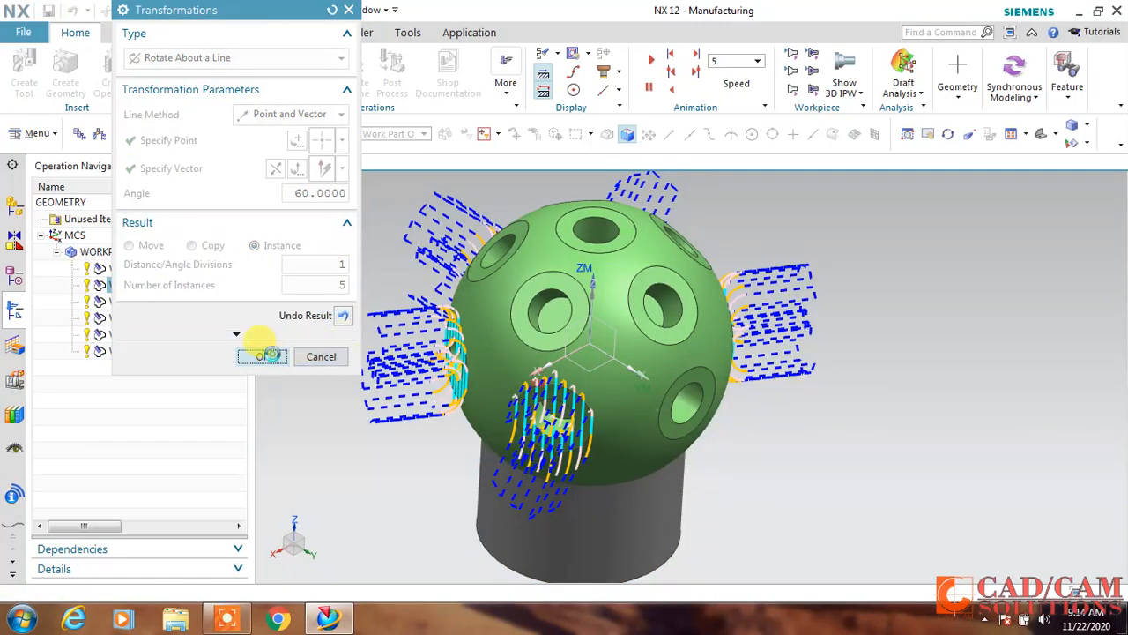
pyautogui.click(269, 356)
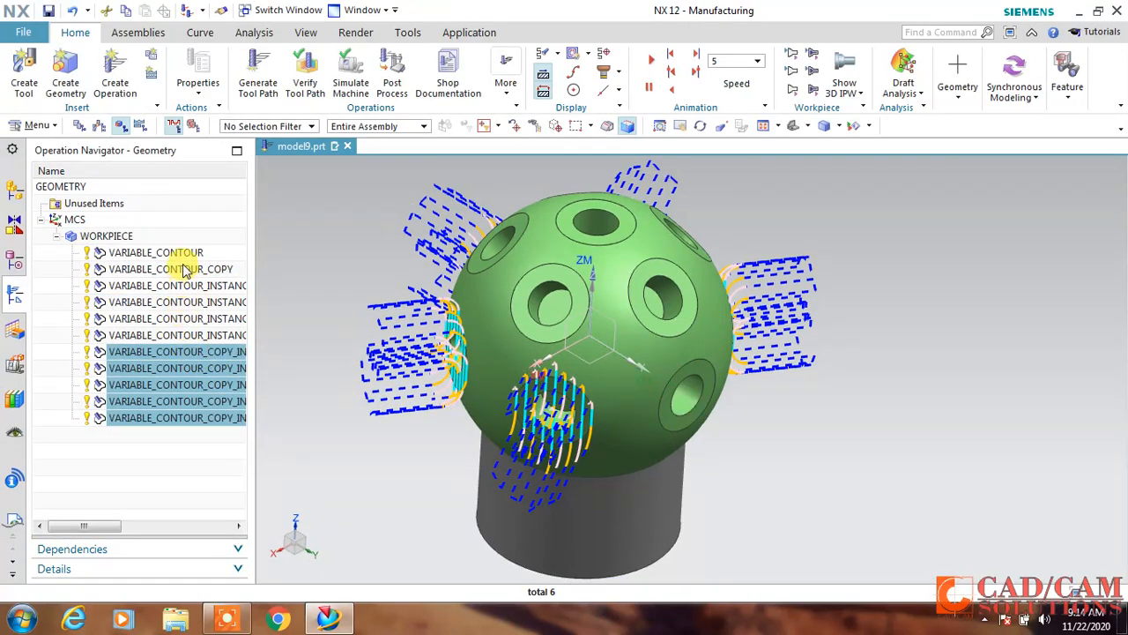
# Display the tool paths of all operations from VARIABLE_CONTOUR through VARIABLE_CONTOUR_COPY_INSTANCE_4 together on the ball
pyautogui.click(184, 253)
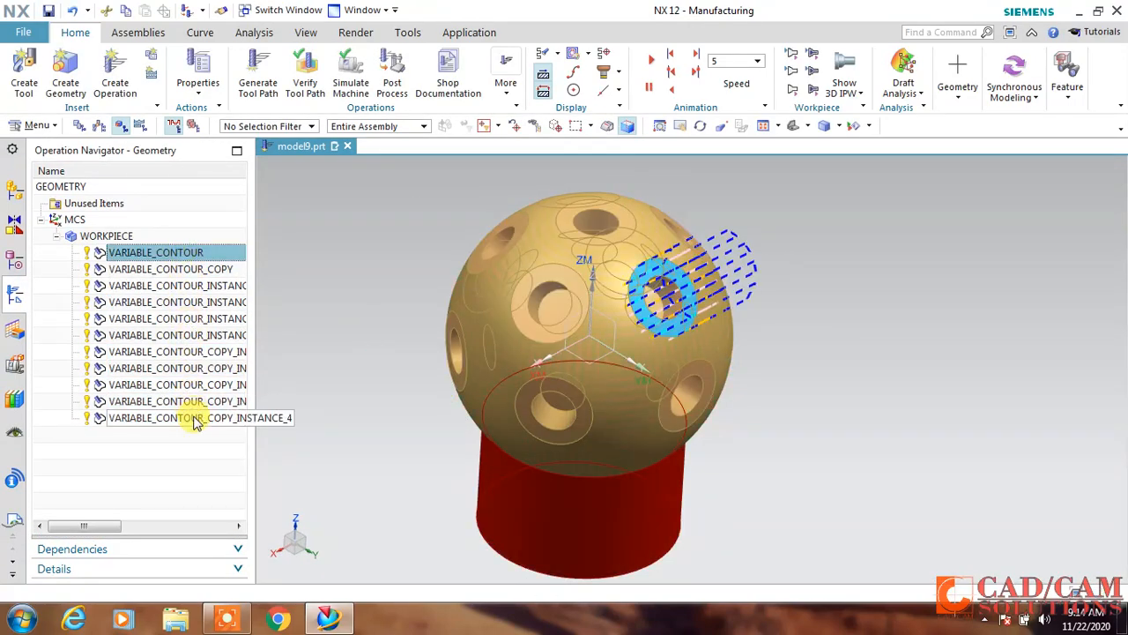
pyautogui.keyDown('shift'); pyautogui.click(192, 417); pyautogui.keyUp('shift')
pyautogui.moveTo(793, 403); pyautogui.dragTo(707, 307, button='middle')
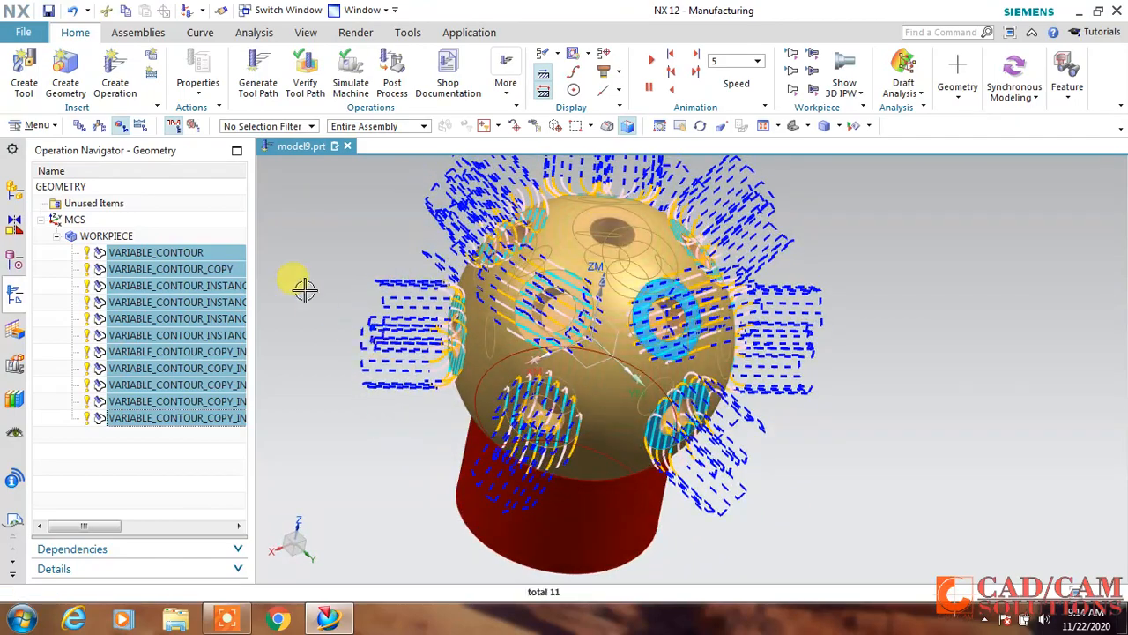
# Paste another copy of the VARIABLE_CONTOUR operation inside WORKPIECE
pyautogui.click(105, 235)
pyautogui.rightClick(132, 235)
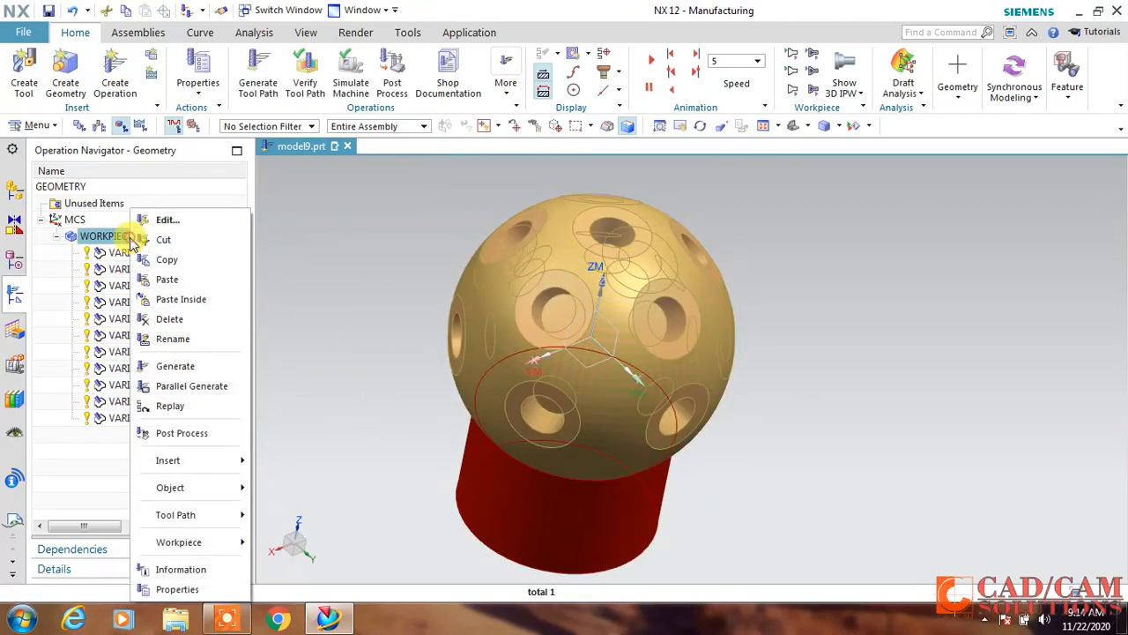
pyautogui.click(204, 299)
# Replace the cut area of VARIABLE_CONTOUR_COPY_1 with the ring-shaped pocket face at the top of the ball
pyautogui.doubleClick(189, 434)
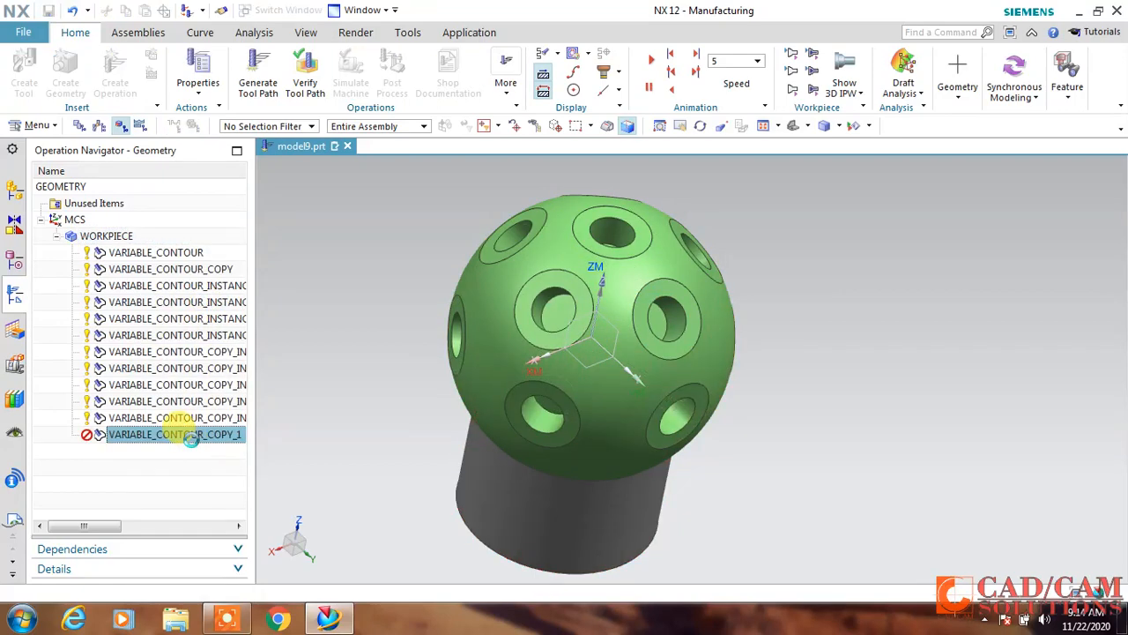
pyautogui.click(333, 146)
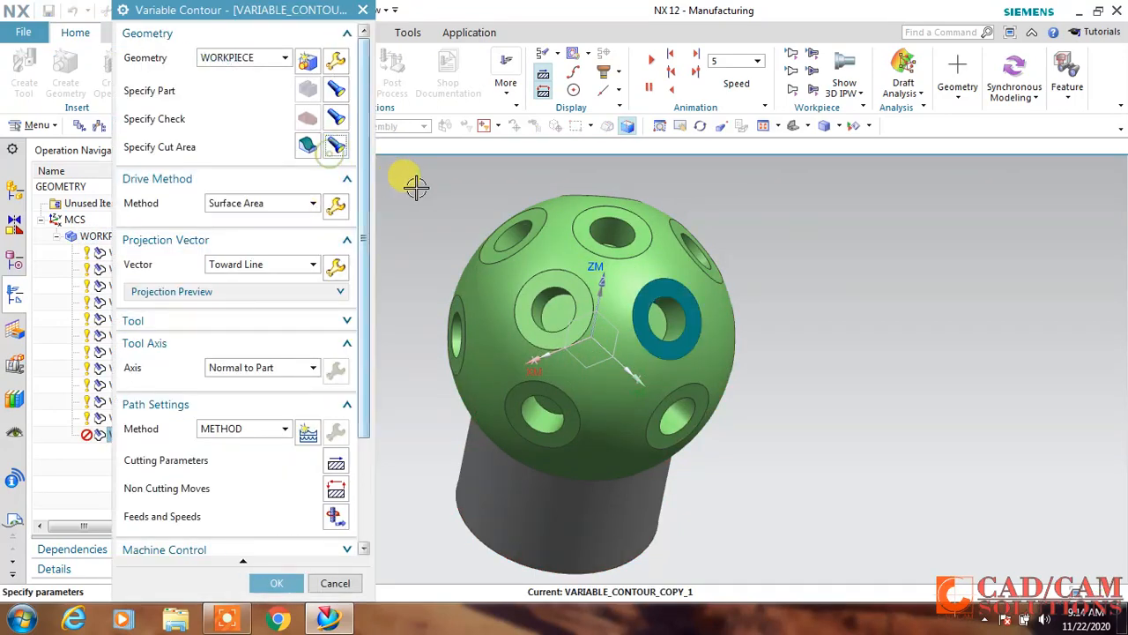
pyautogui.click(304, 148)
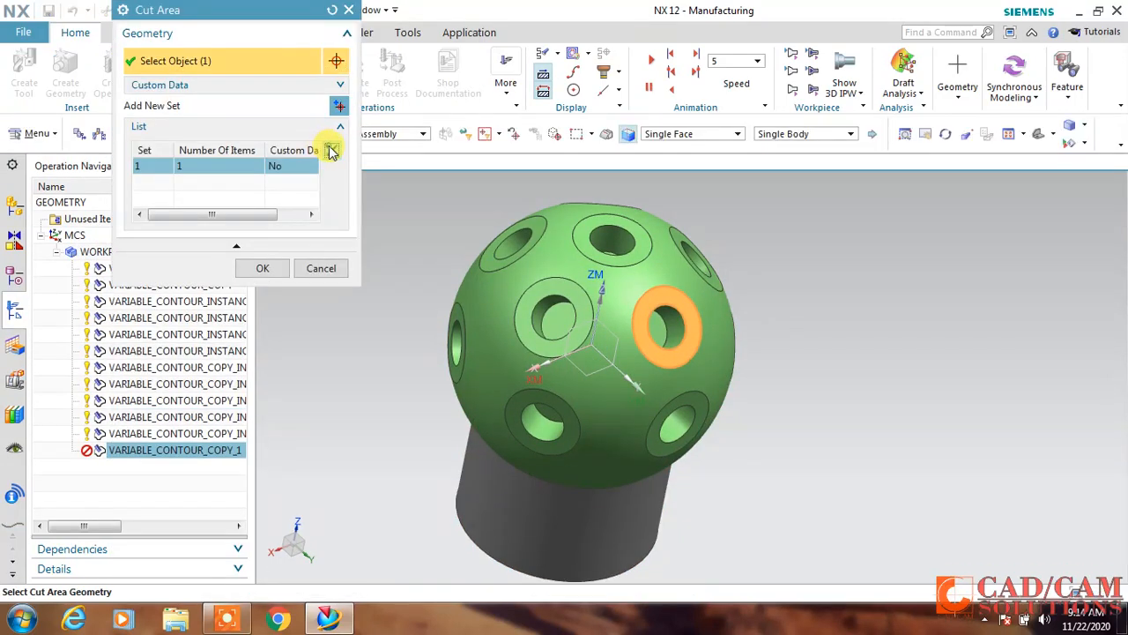
pyautogui.click(326, 148)
pyautogui.click(604, 224)
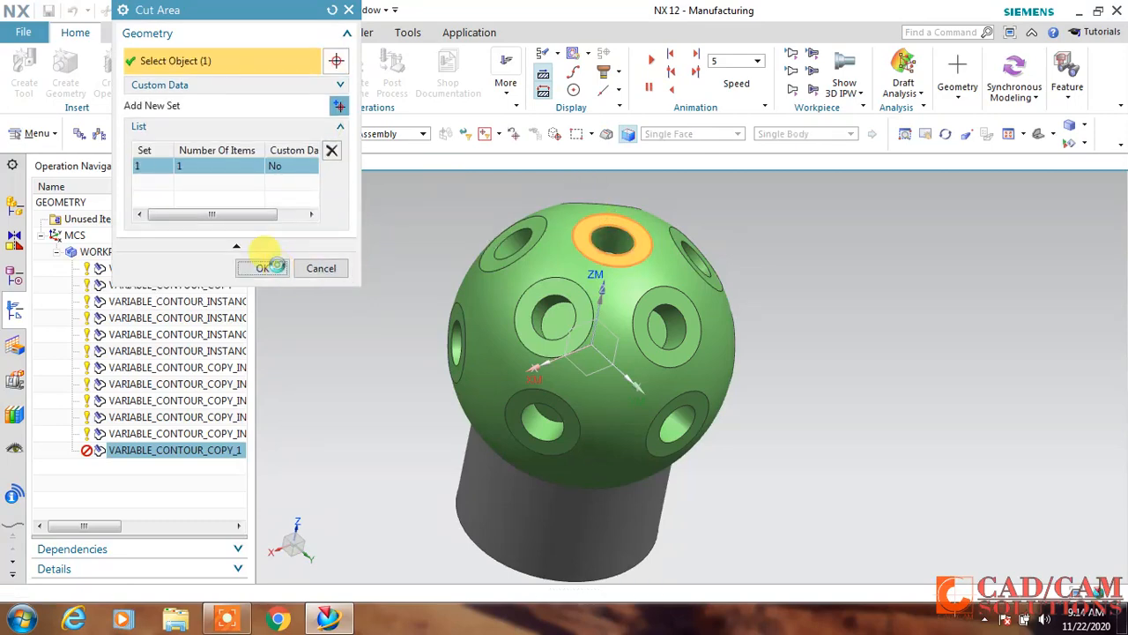
pyautogui.click(260, 265)
# Replace the surface area drive geometry of VARIABLE_CONTOUR_COPY_1 with the same ring-shaped face at the top of the ball
pyautogui.click(336, 202)
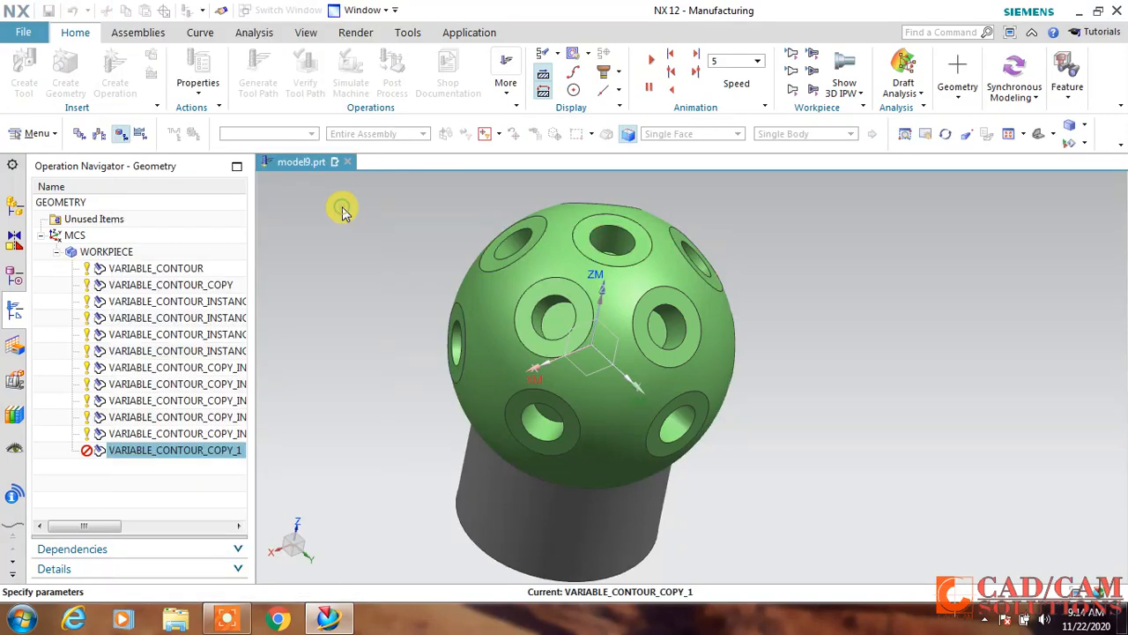
pyautogui.click(336, 62)
pyautogui.click(328, 157)
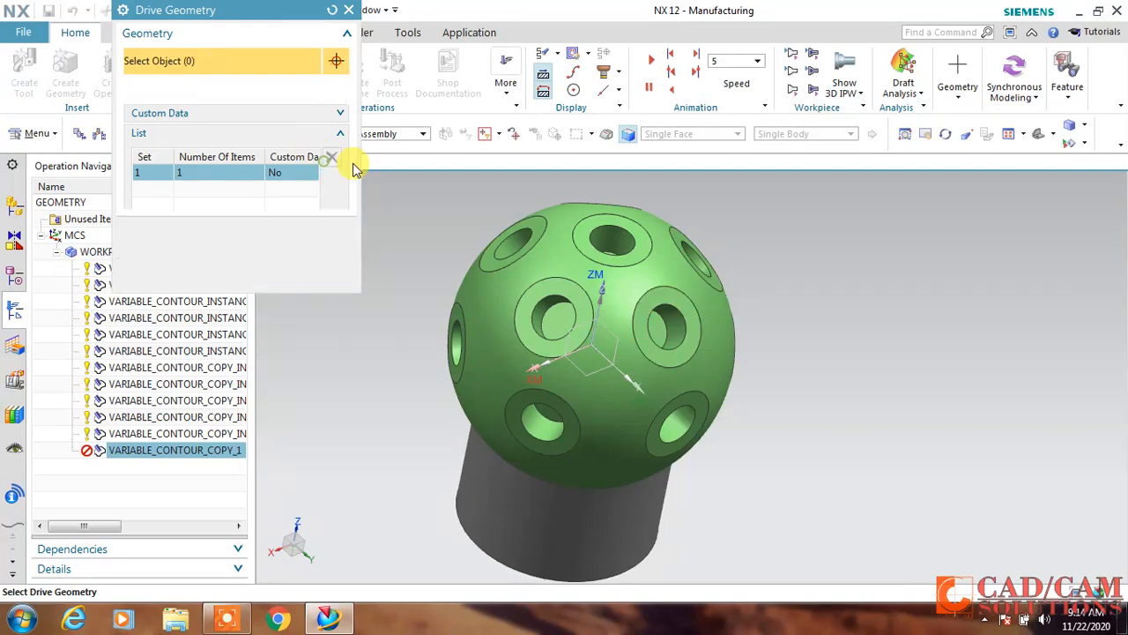
pyautogui.click(604, 225)
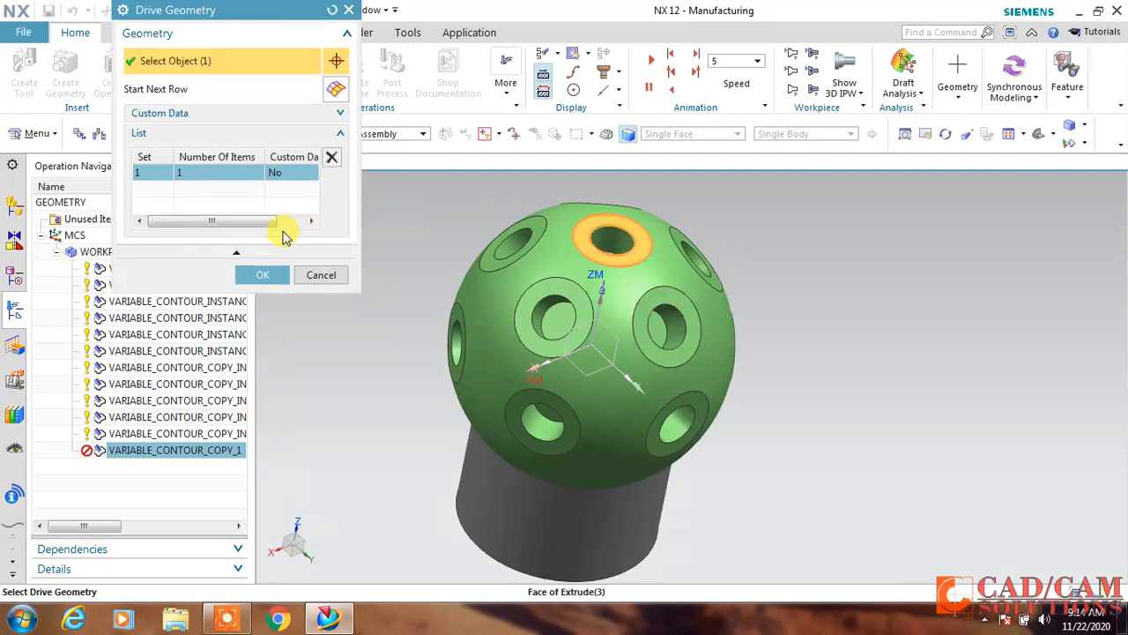
pyautogui.click(261, 275)
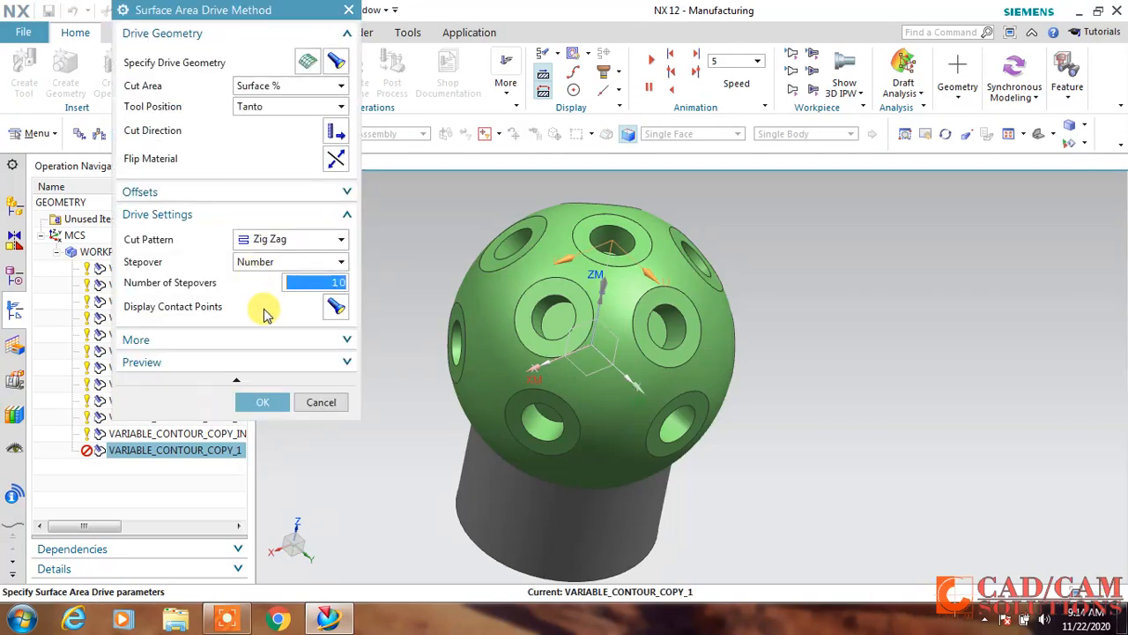
pyautogui.click(267, 403)
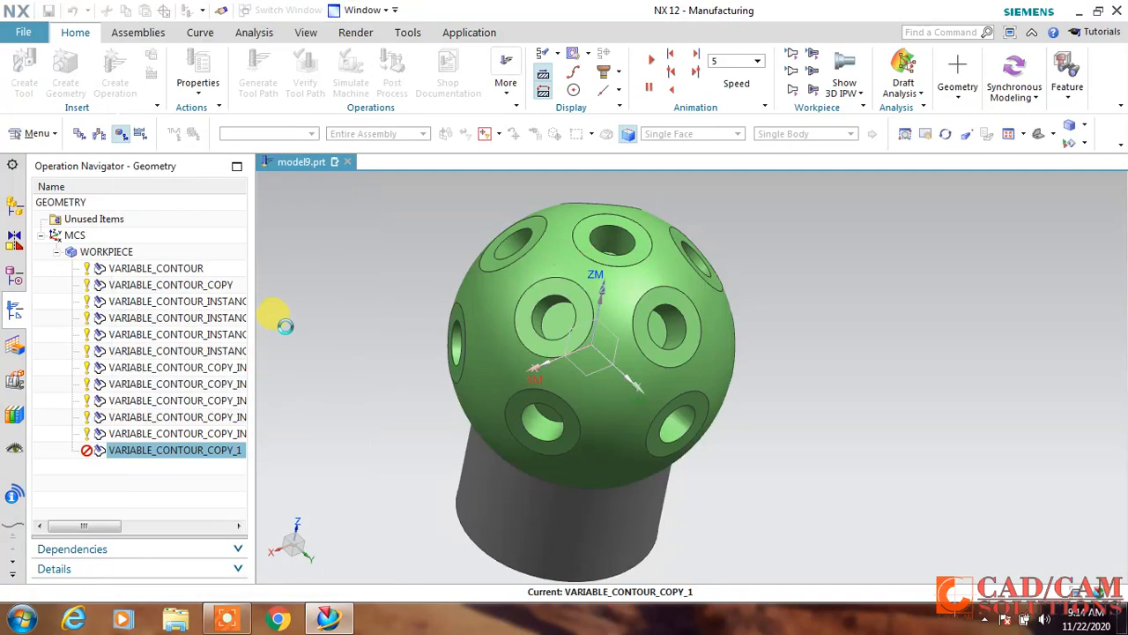
pyautogui.scroll(-3, 285, 327)
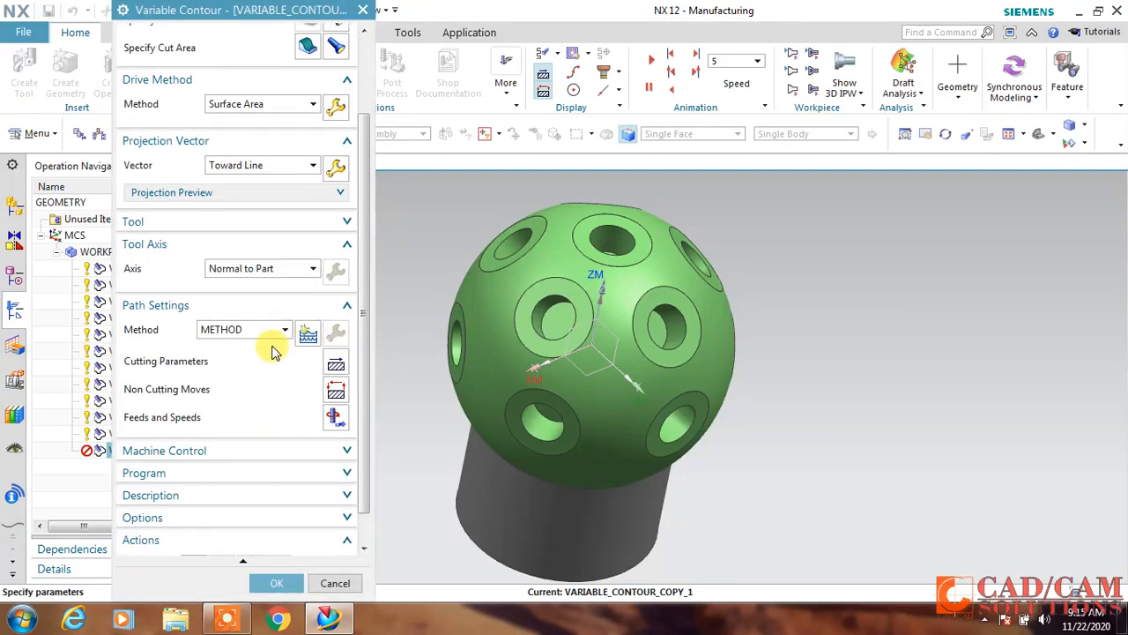
# Set the projection vector of VARIABLE_CONTOUR_COPY_1 to Specify Vector, generate its tool path and accept the operation
pyautogui.scroll(-1, 273, 351)
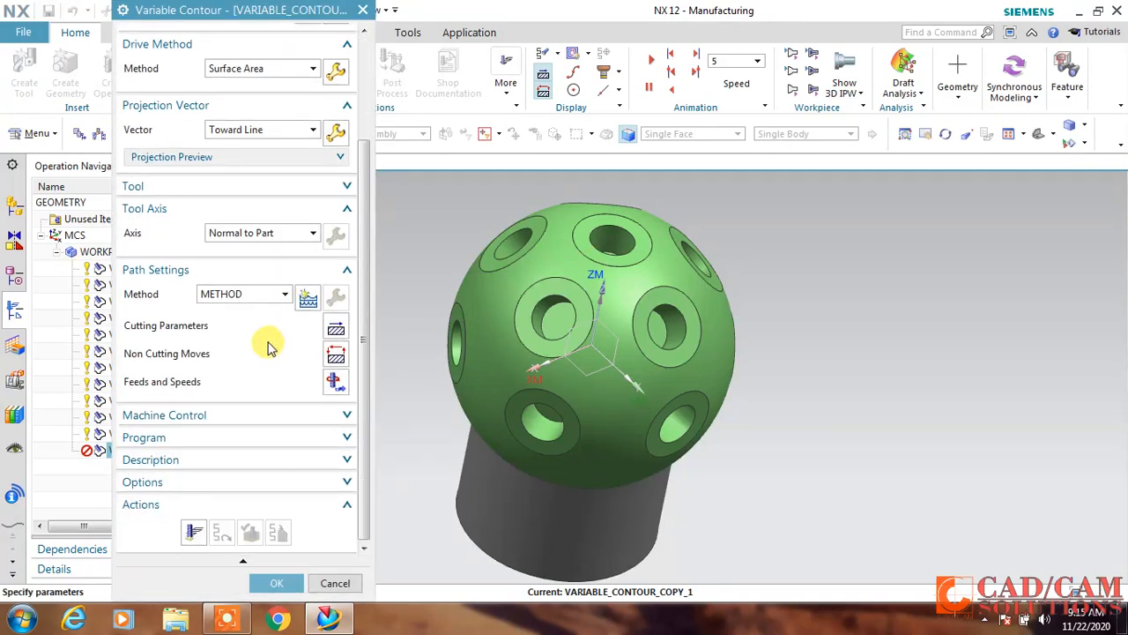
pyautogui.click(193, 533)
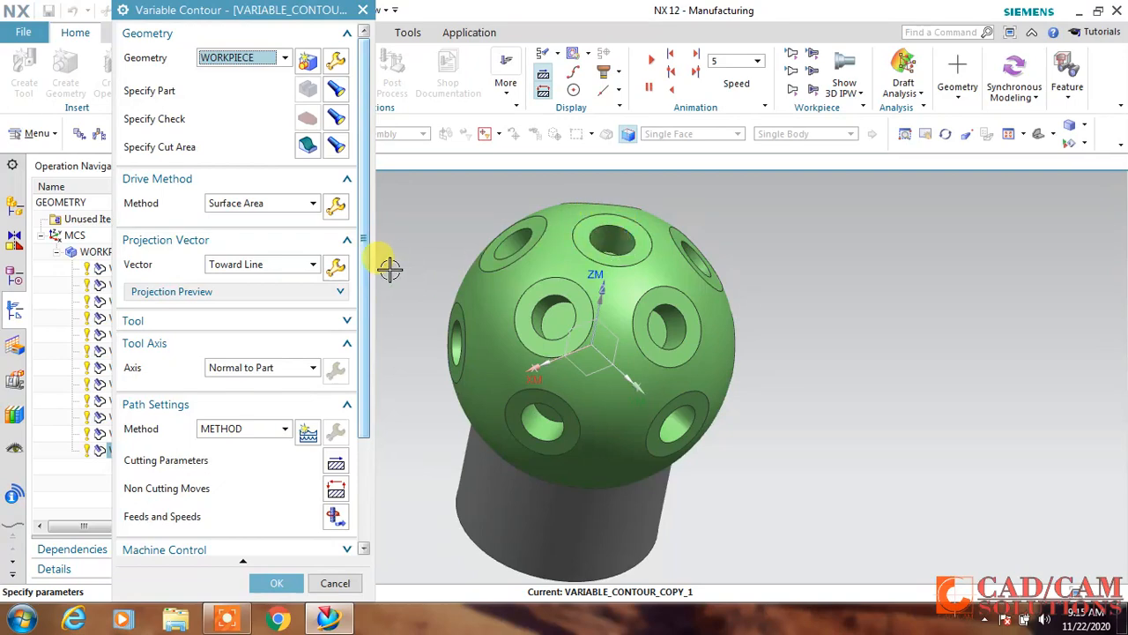
pyautogui.click(291, 266)
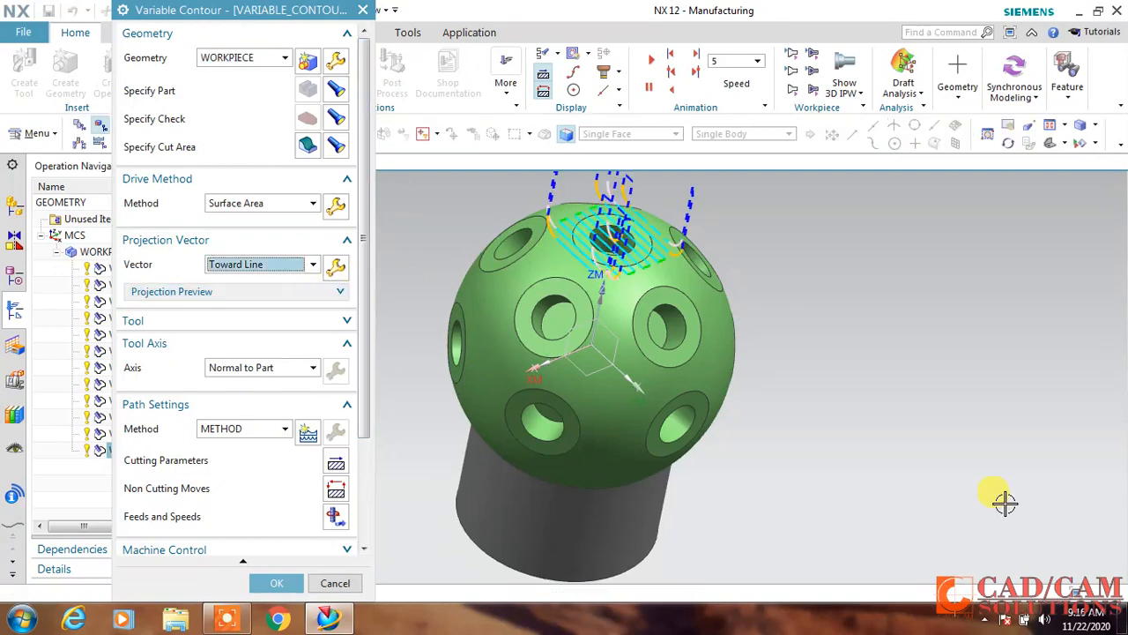
pyautogui.click(257, 269)
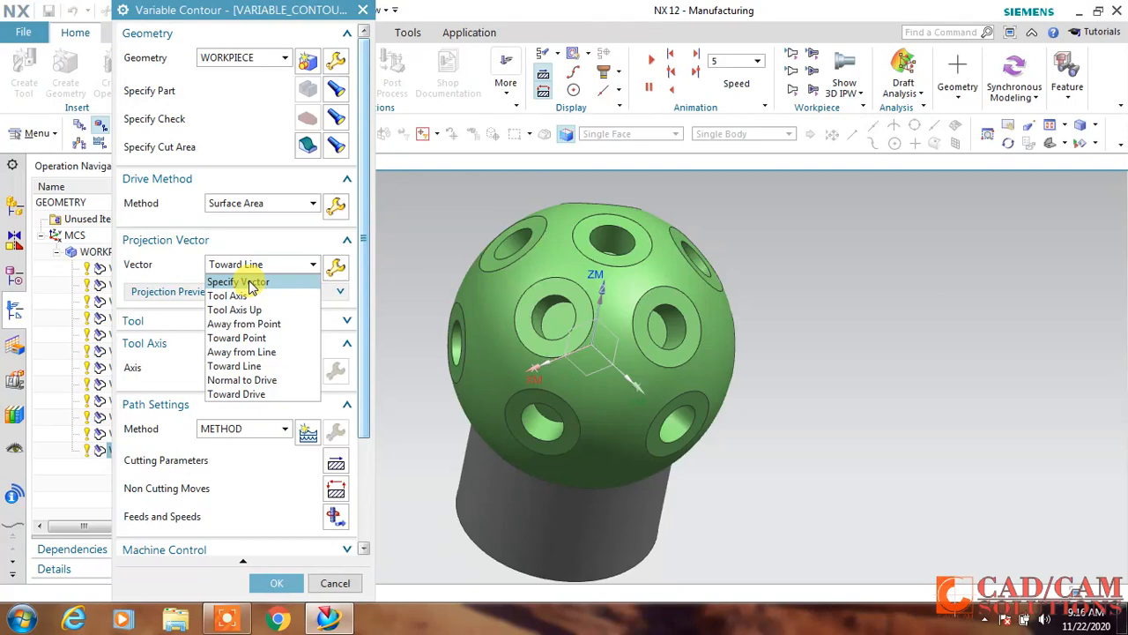
pyautogui.click(240, 281)
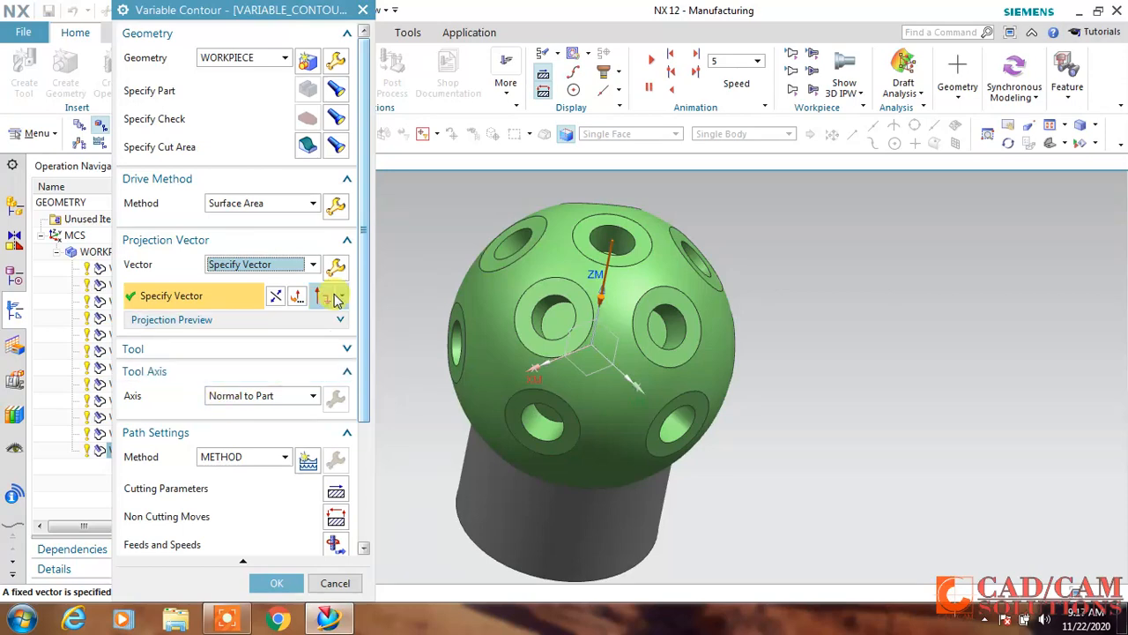
pyautogui.moveTo(363, 253); pyautogui.dragTo(365, 415)
pyautogui.click(194, 531)
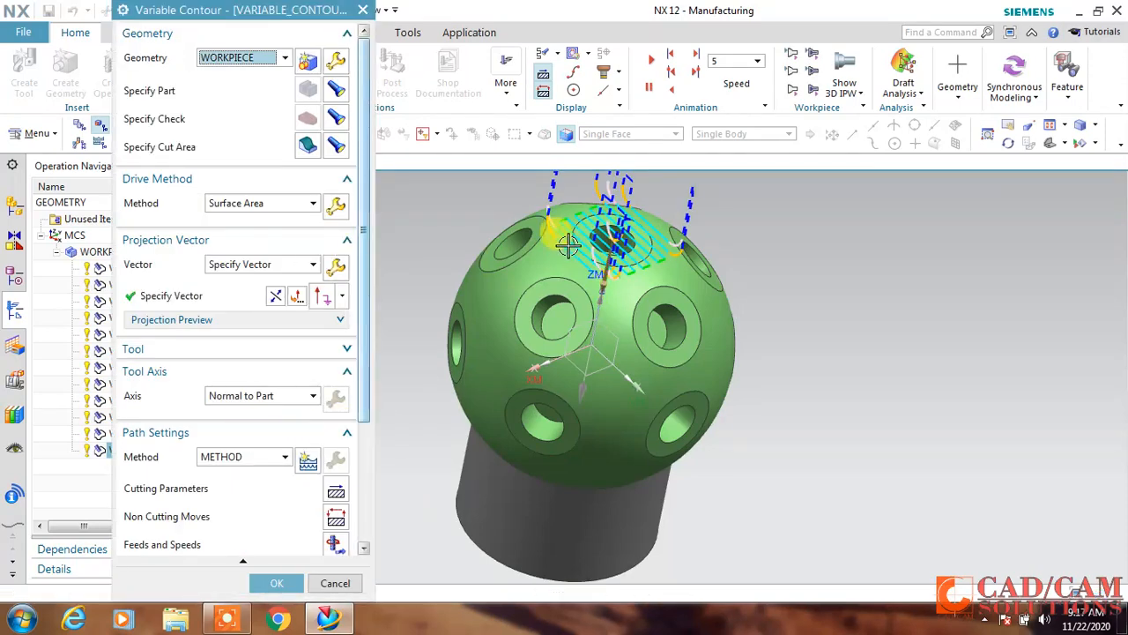
pyautogui.click(275, 582)
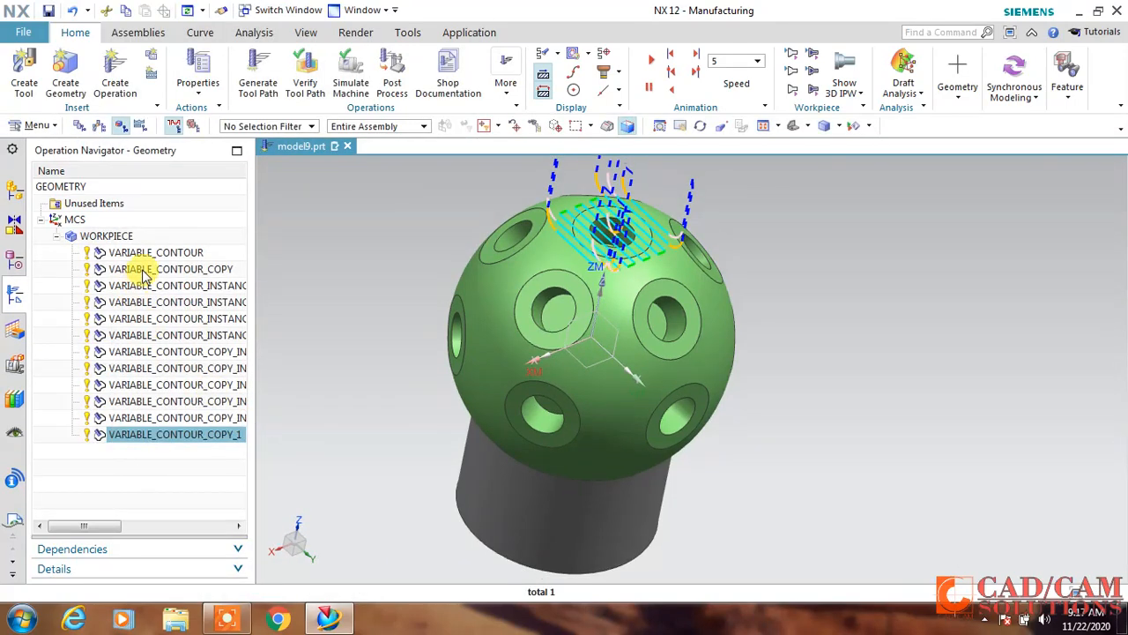
# Display the tool paths of all operations from VARIABLE_CONTOUR through VARIABLE_CONTOUR_COPY_1 together, and clear the selection
pyautogui.click(144, 253)
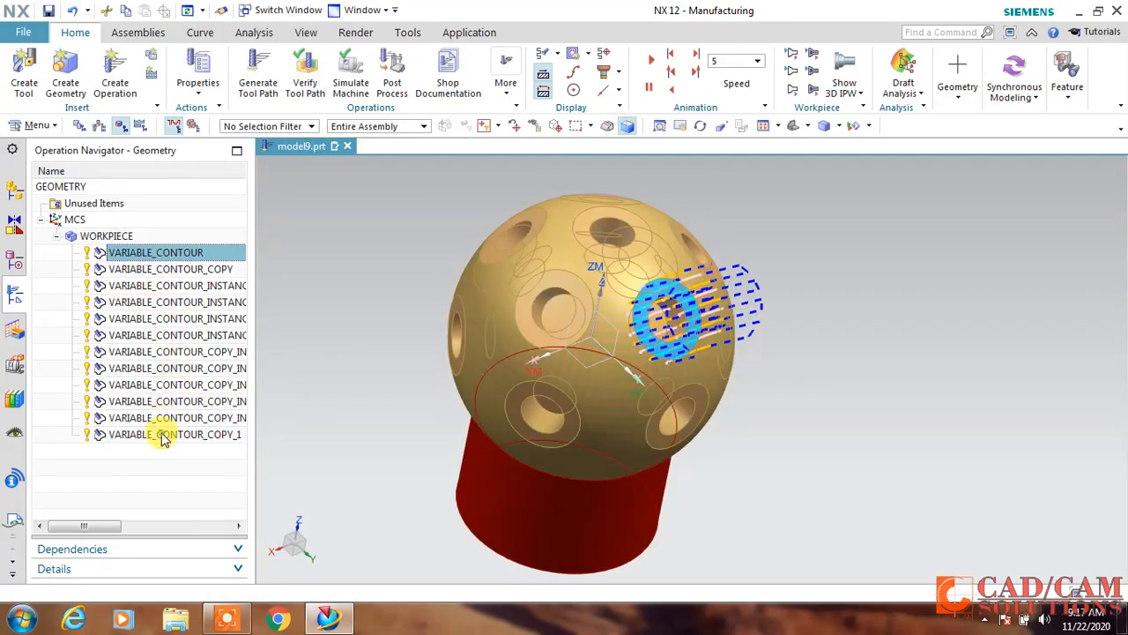
pyautogui.keyDown('shift'); pyautogui.click(163, 435); pyautogui.keyUp('shift')
pyautogui.click(378, 279)
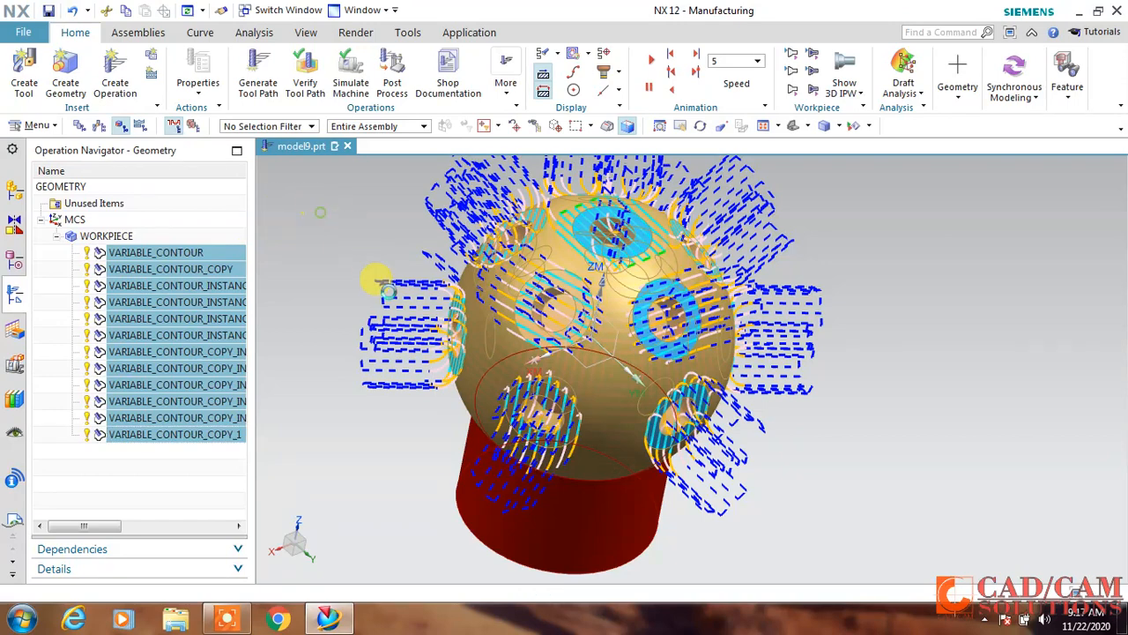
pyautogui.moveTo(351, 247); pyautogui.dragTo(424, 301, button='middle')
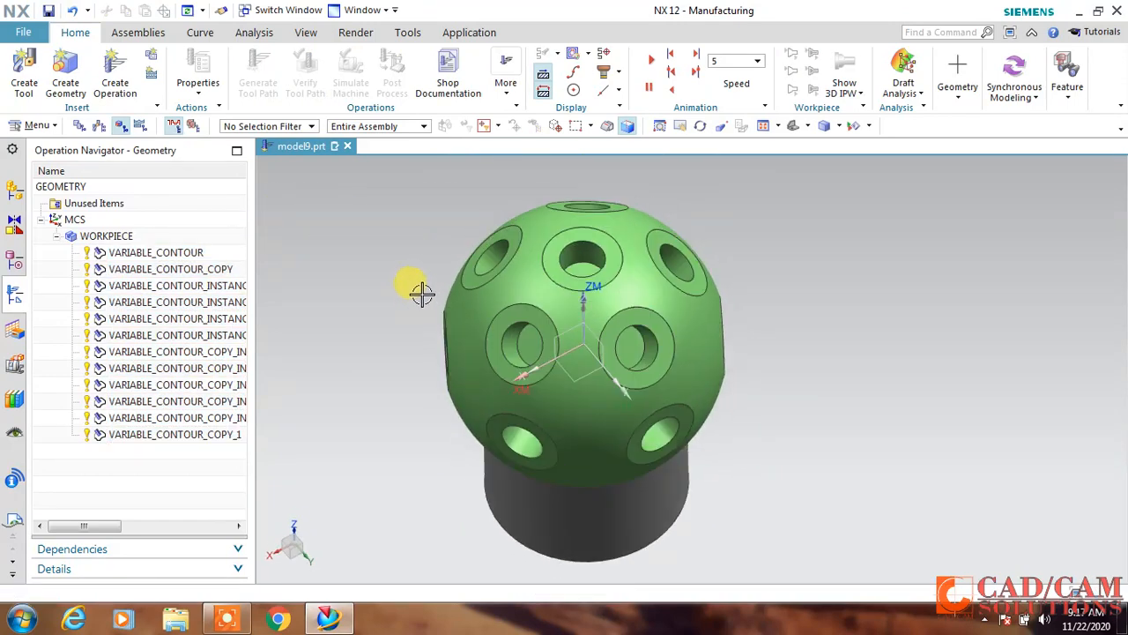
# Create a hole_making Drilling operation named DRILLING under WORKPIECE with the STD_DRILL tool
pyautogui.click(121, 92)
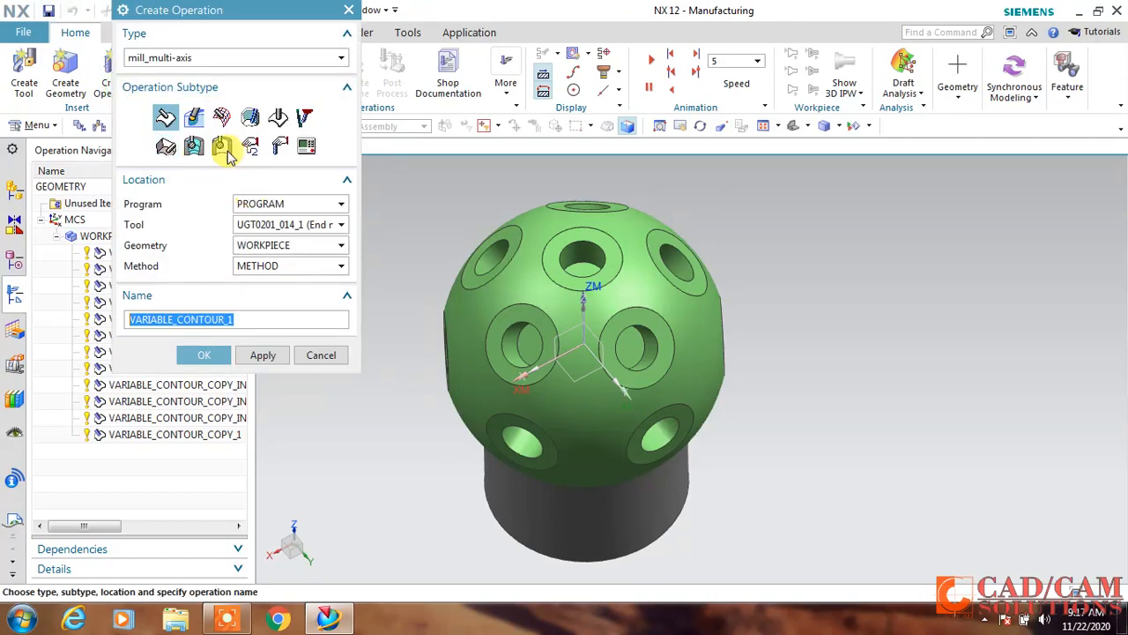
pyautogui.click(201, 57)
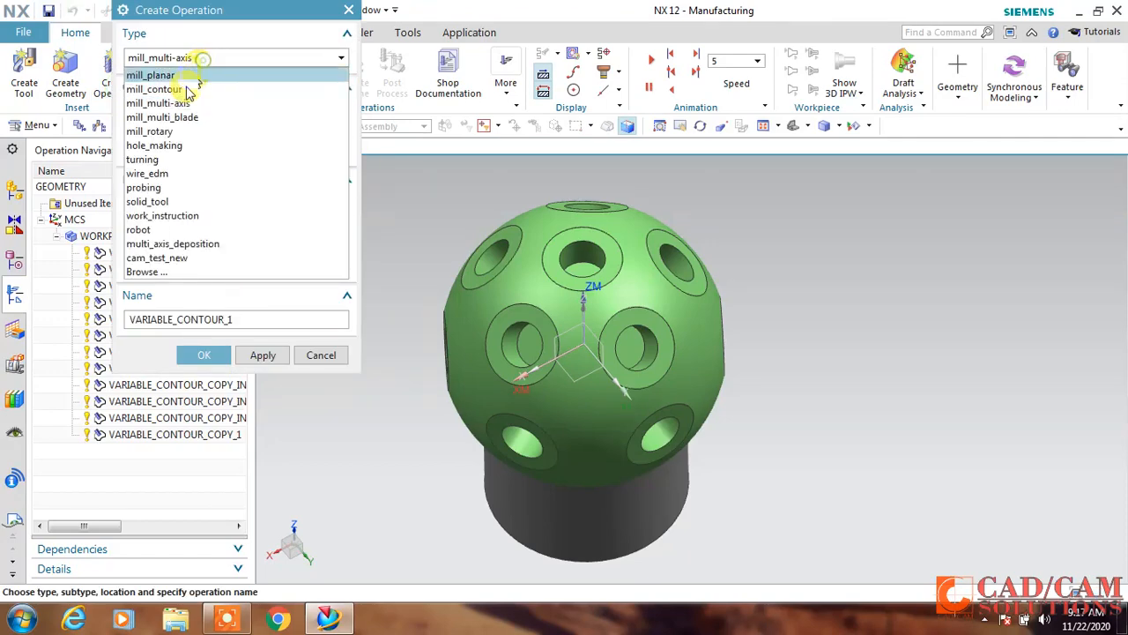
pyautogui.click(176, 146)
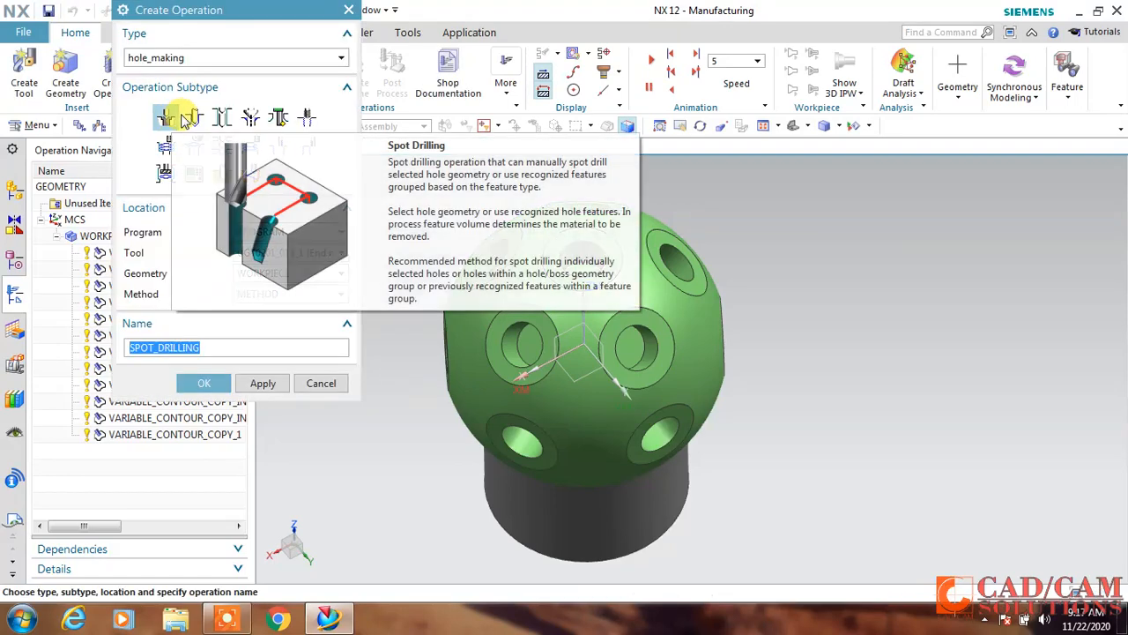
pyautogui.click(194, 117)
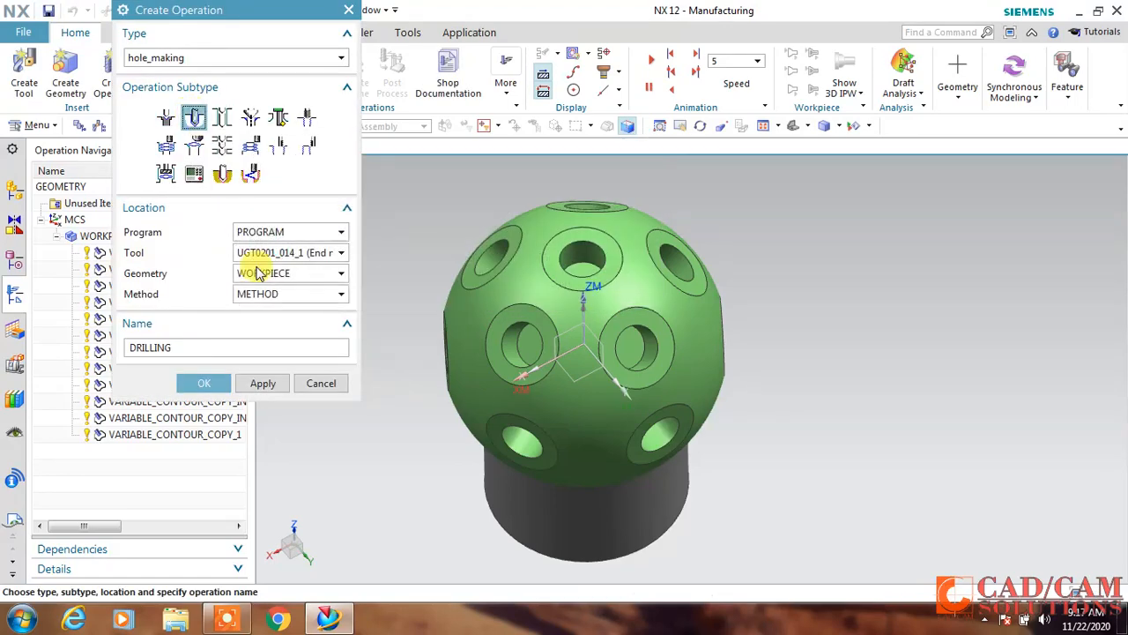
pyautogui.click(281, 256)
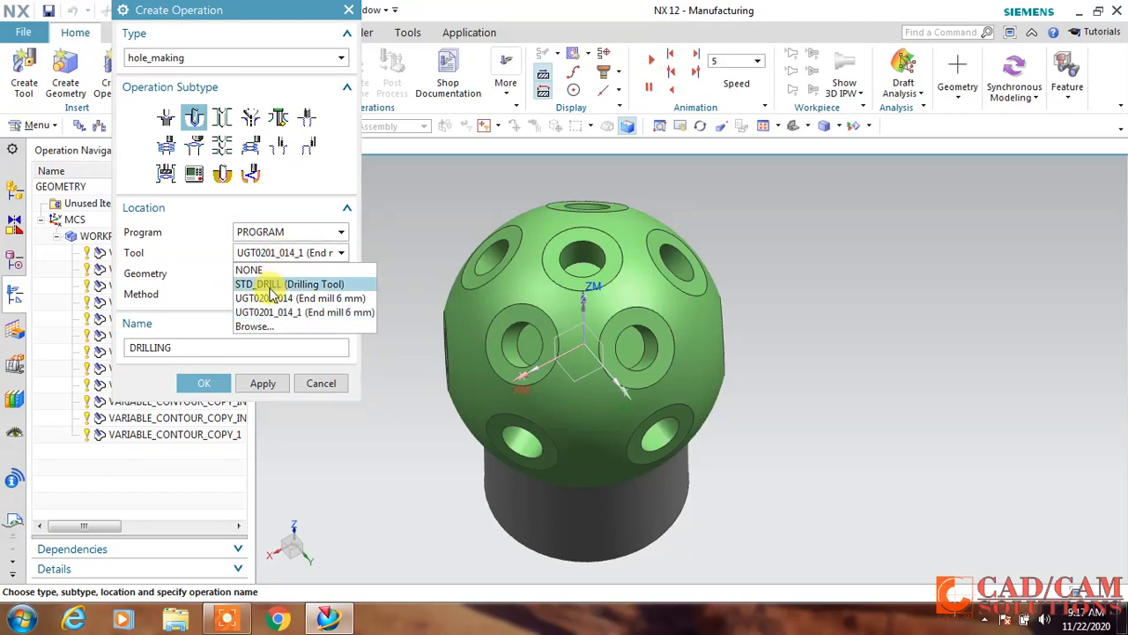
pyautogui.click(271, 286)
pyautogui.click(189, 379)
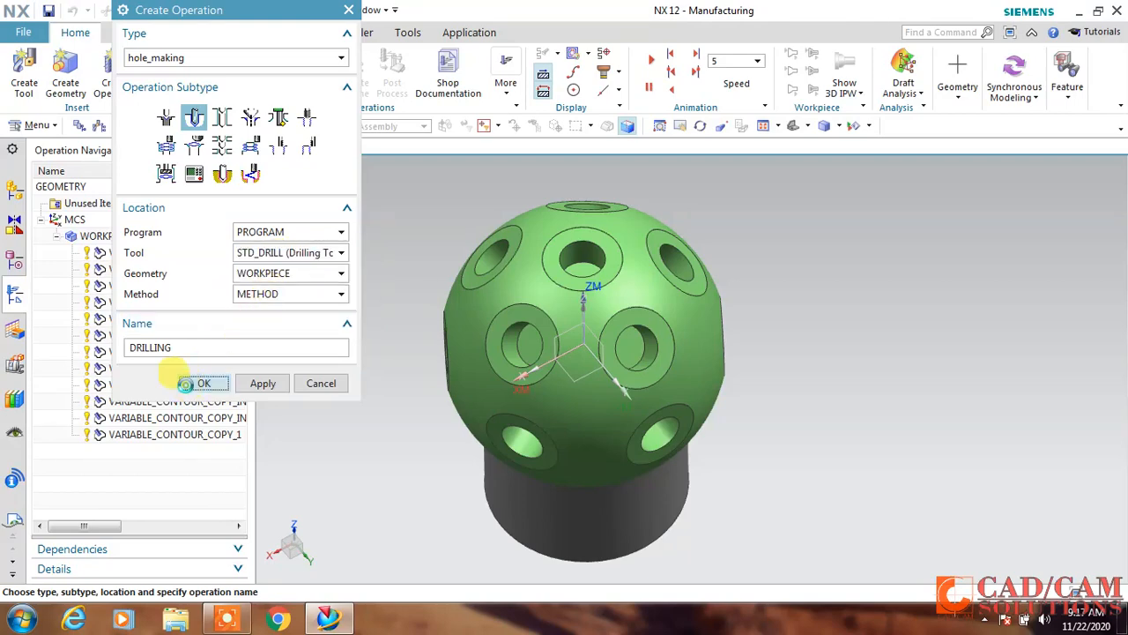
# Specify all the holes around the ball as the feature geometry of the DRILLING operation
pyautogui.click(308, 89)
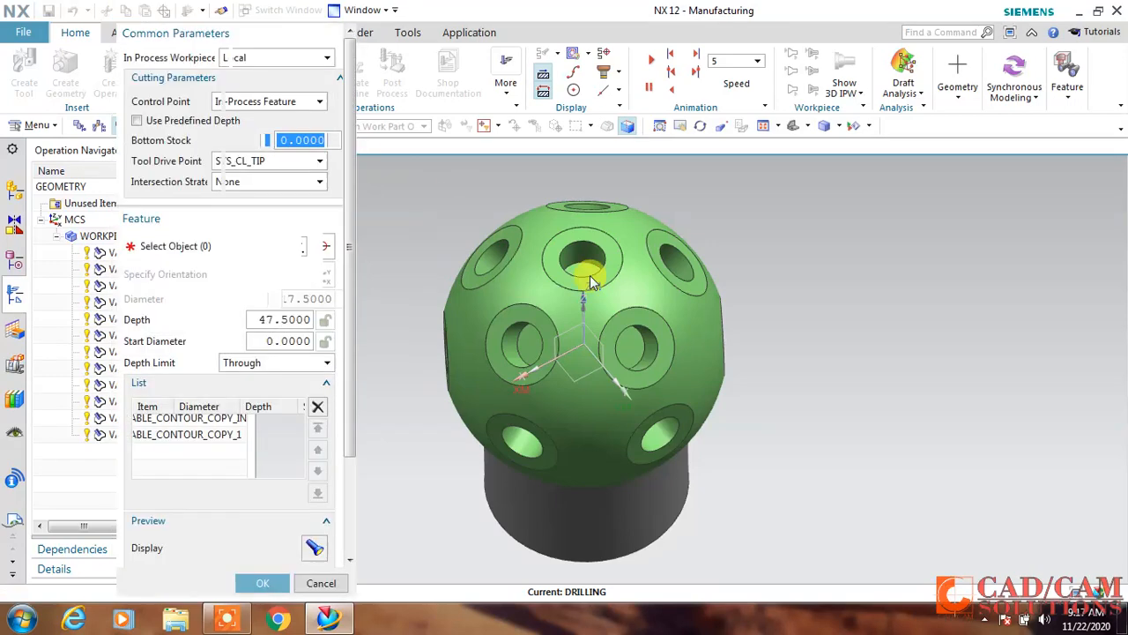
pyautogui.moveTo(809, 239); pyautogui.dragTo(801, 221, button='middle')
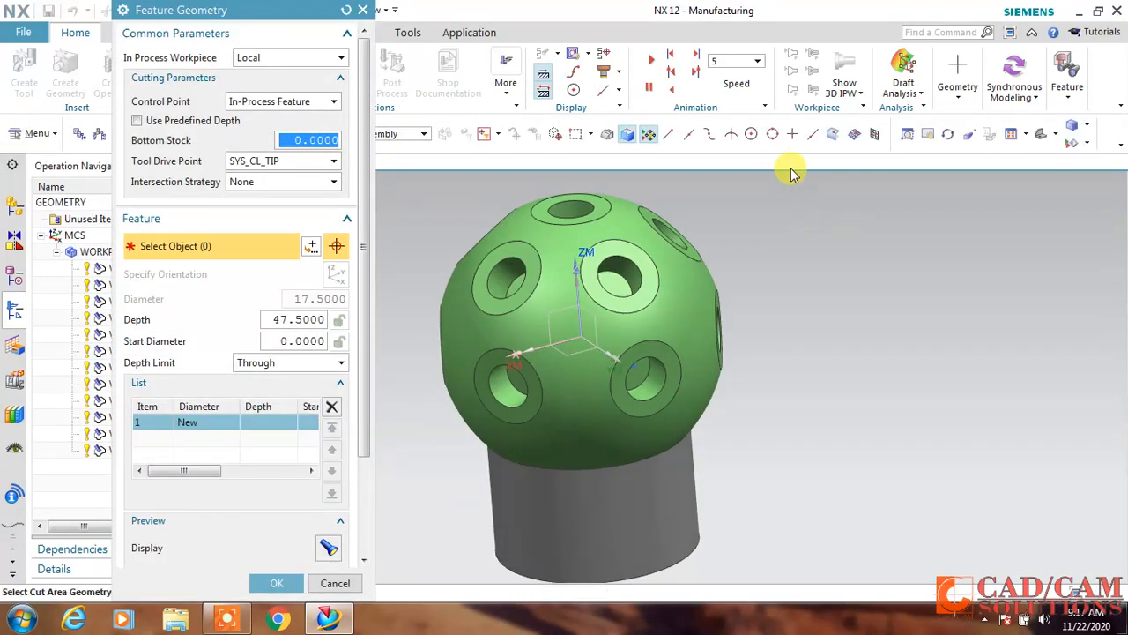
pyautogui.moveTo(795, 179); pyautogui.dragTo(410, 476)
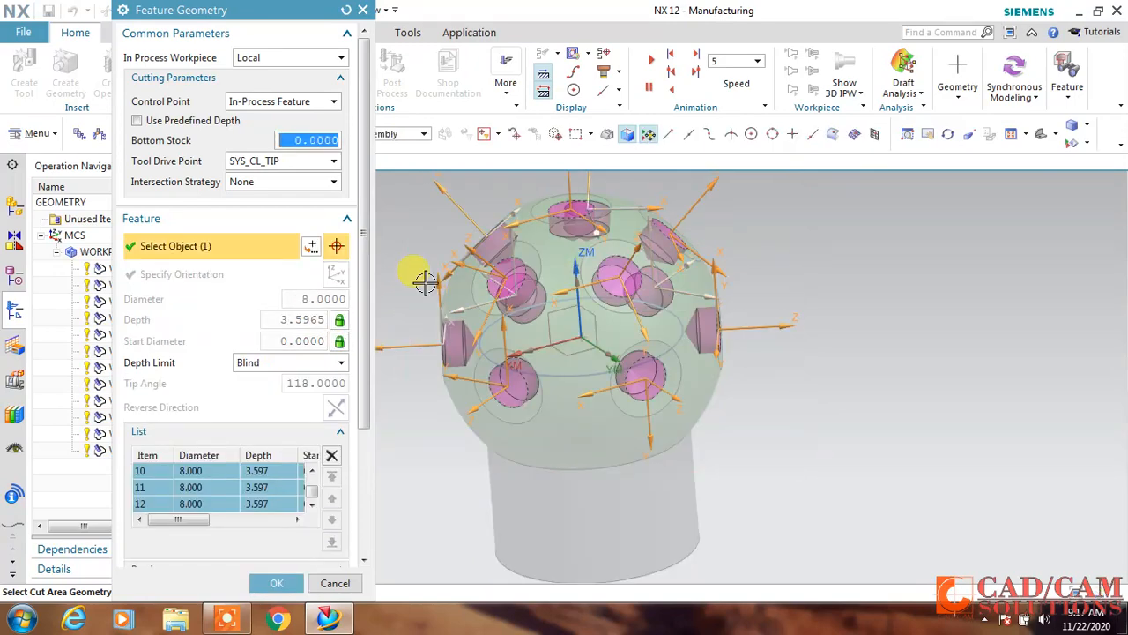
pyautogui.moveTo(857, 363); pyautogui.dragTo(826, 378, button='middle')
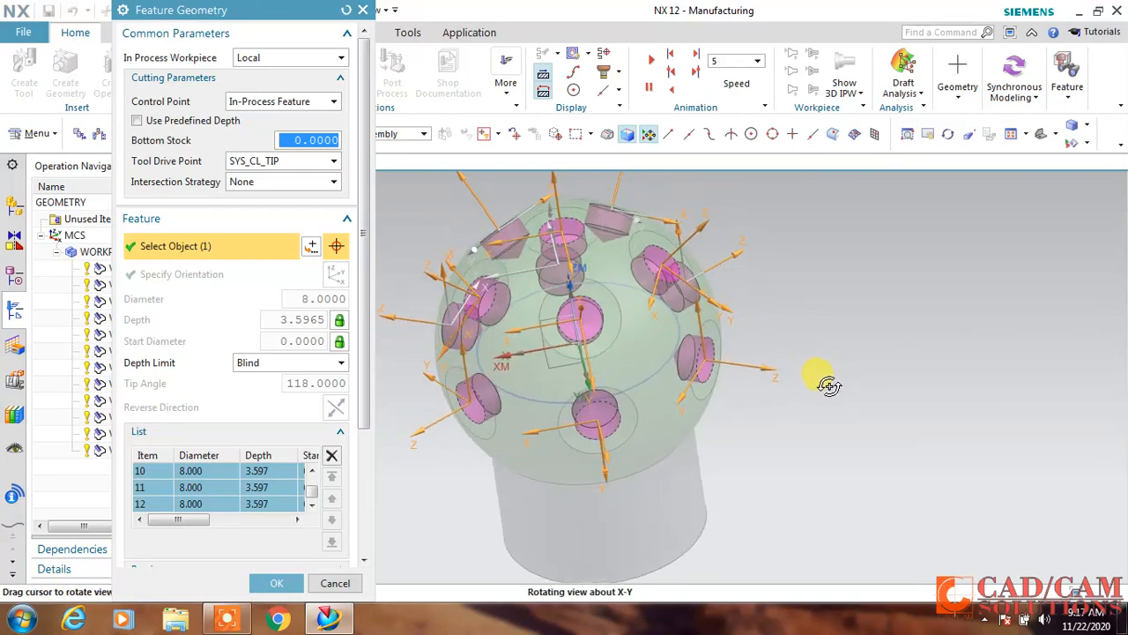
# Reorder the selected holes with Shortest Path optimization, accept the feature geometry and generate the drilling tool path
pyautogui.moveTo(369, 407); pyautogui.dragTo(365, 496)
pyautogui.click(294, 498)
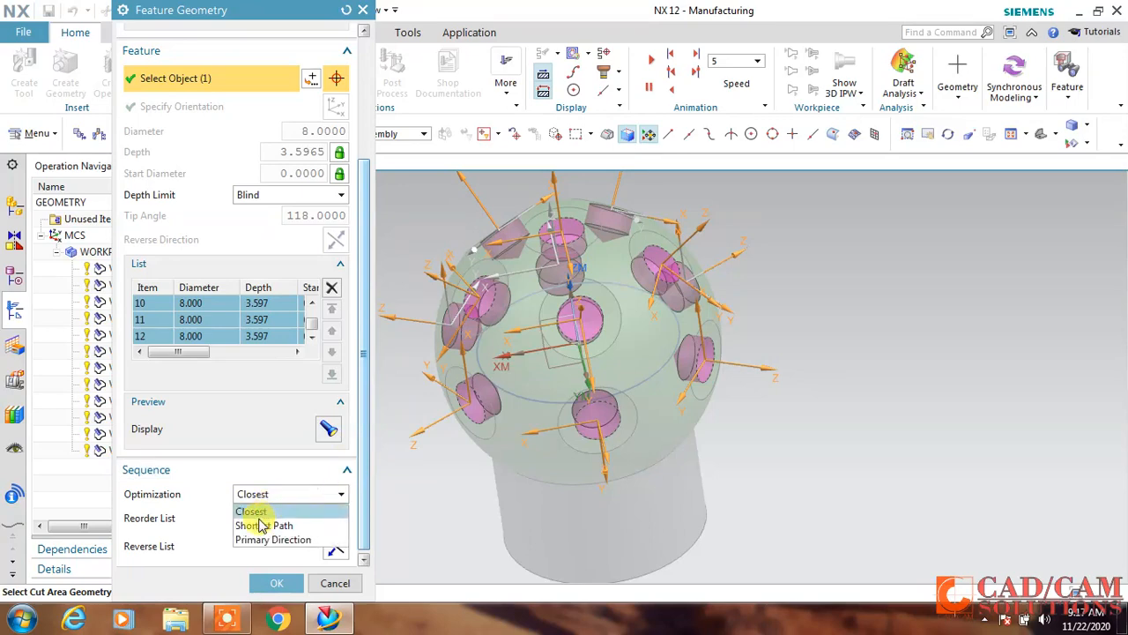
pyautogui.click(260, 525)
pyautogui.click(340, 521)
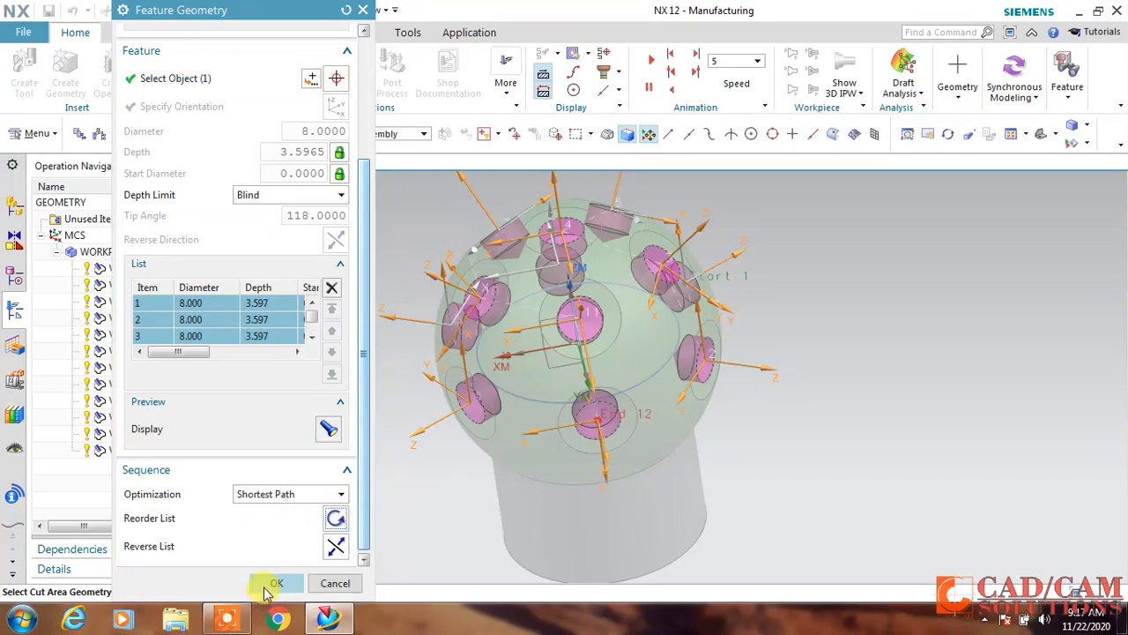
pyautogui.click(274, 584)
pyautogui.moveTo(703, 396)
pyautogui.mouseDown(button='middle')
pyautogui.moveTo(748, 407)
pyautogui.moveTo(693, 365)
pyautogui.mouseUp(button='middle')
pyautogui.click(192, 492)
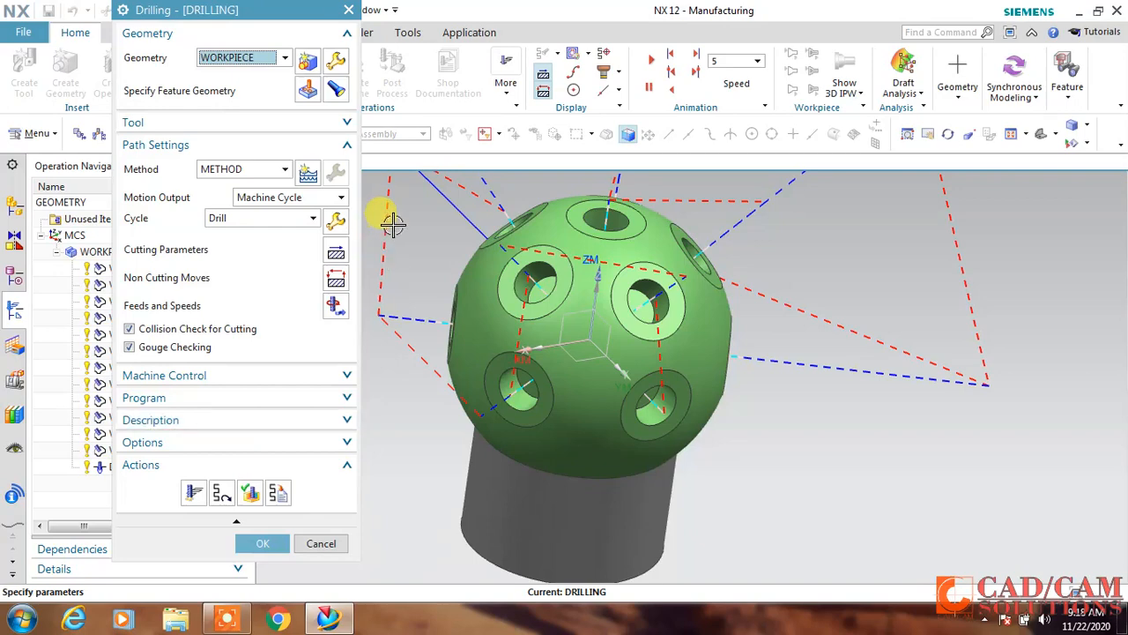
# Set the drilling transfer clearance to a sphere centered at 0, 0, 0 with radius 25, and regenerate the tool path
pyautogui.click(334, 278)
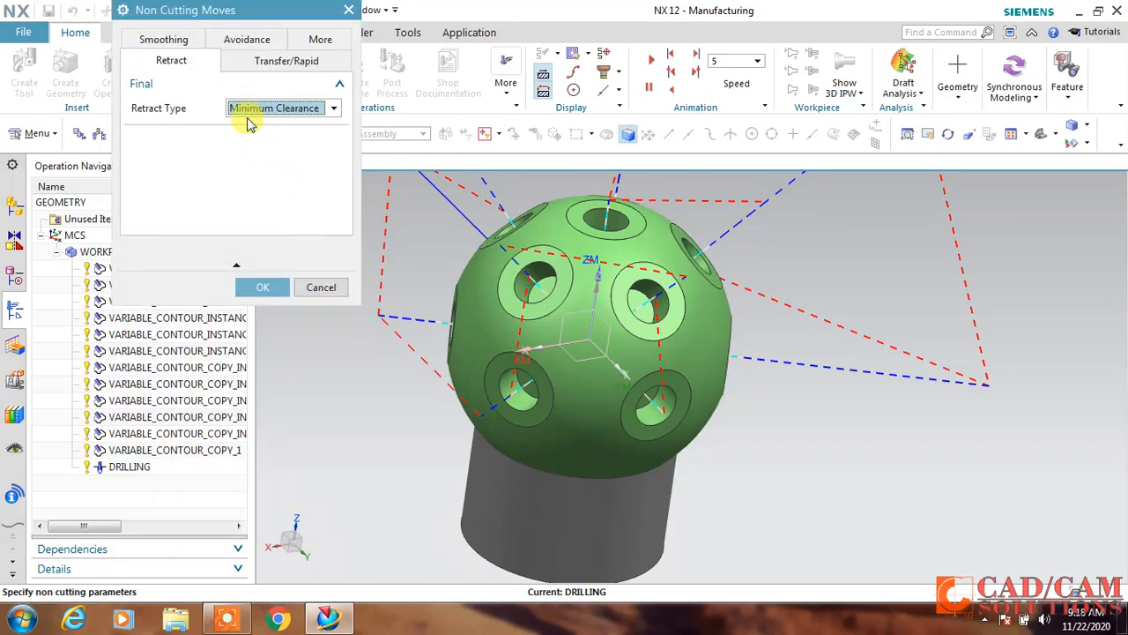
pyautogui.click(247, 60)
pyautogui.click(253, 107)
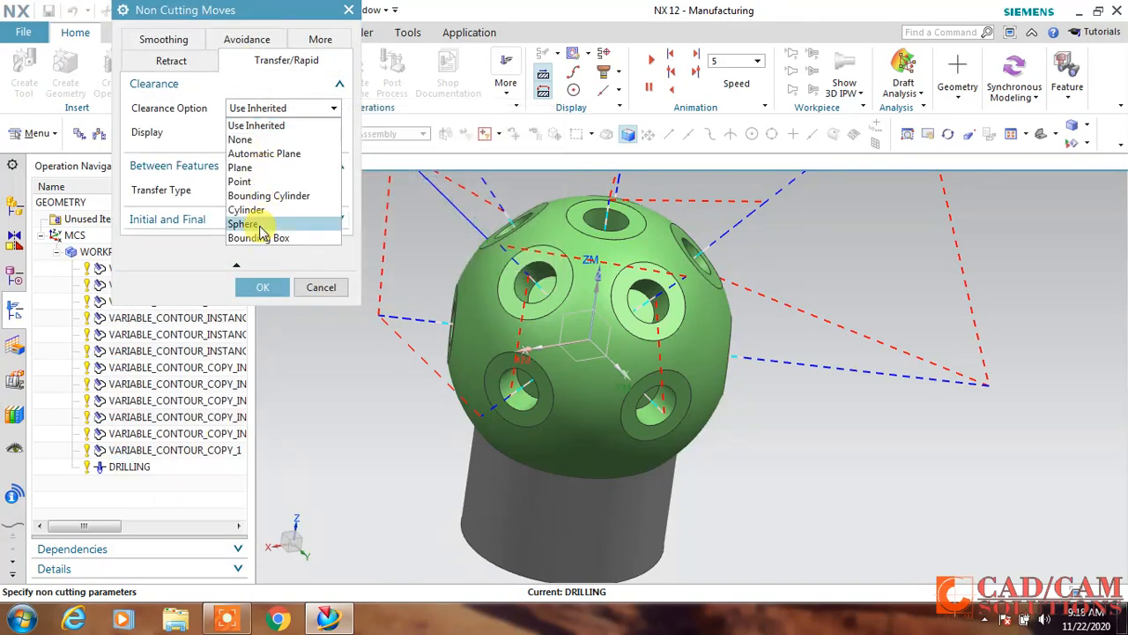
pyautogui.click(250, 224)
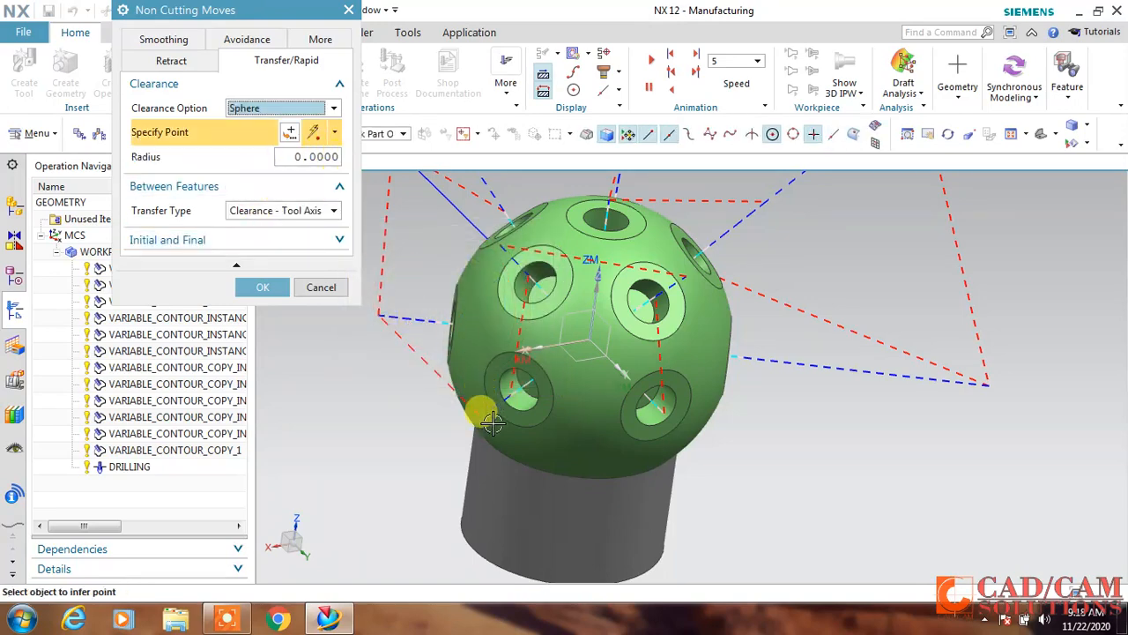
pyautogui.click(290, 132)
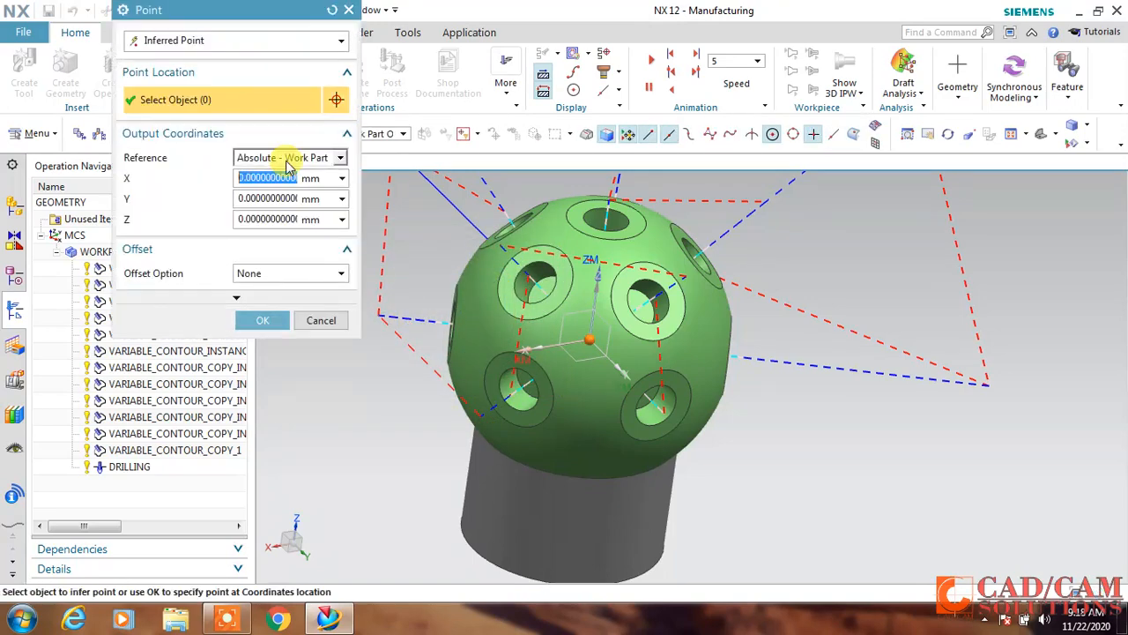
pyautogui.click(280, 320)
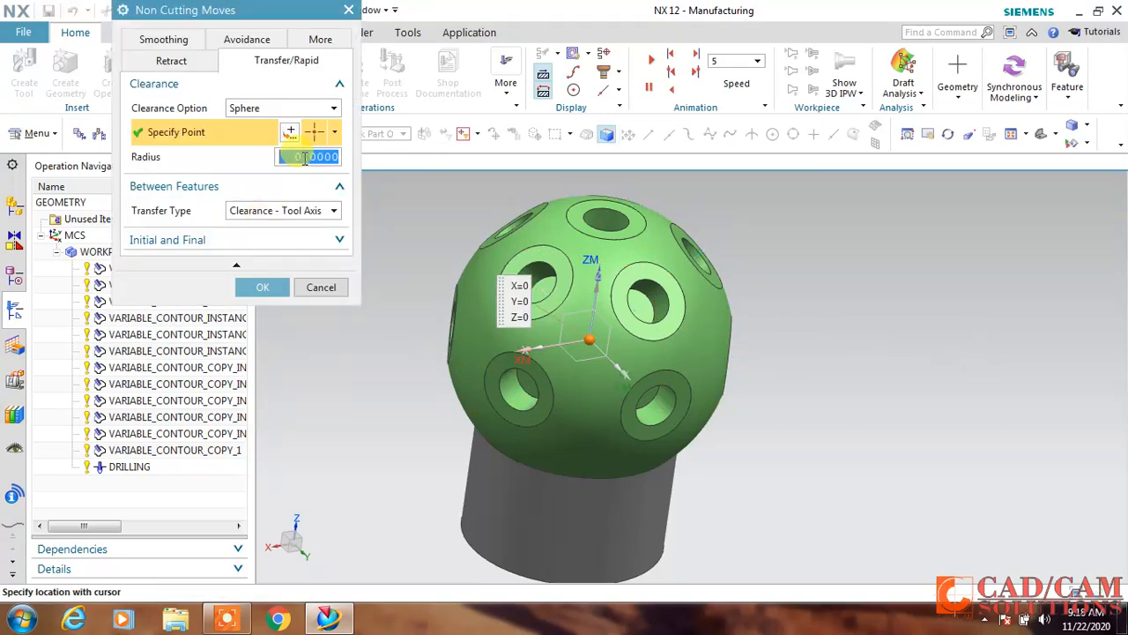
pyautogui.click(263, 286)
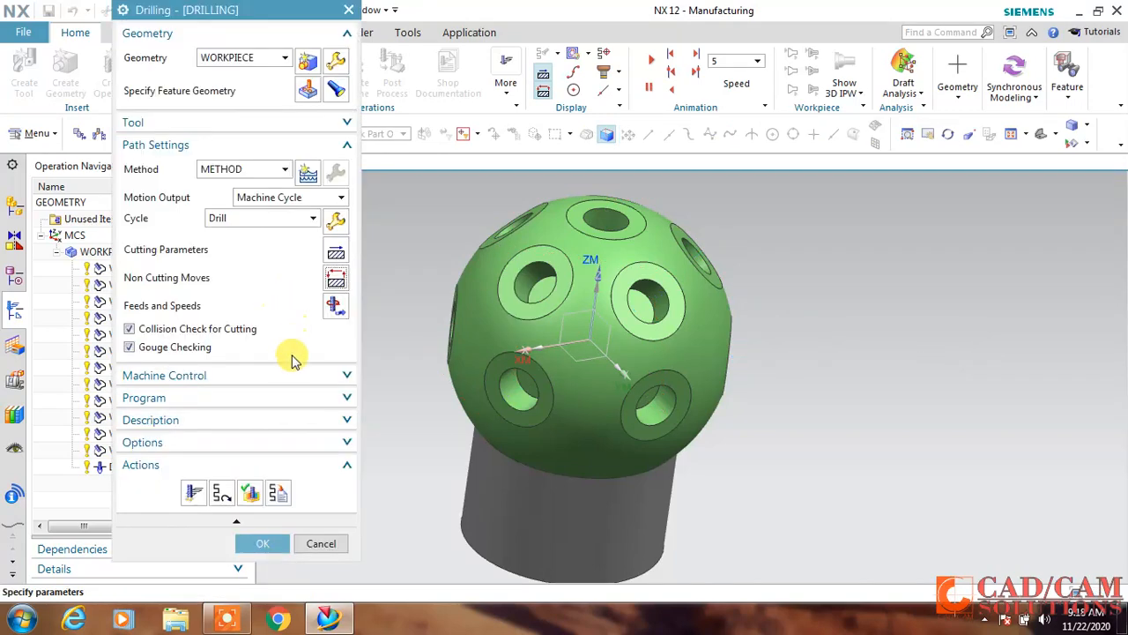
pyautogui.click(194, 494)
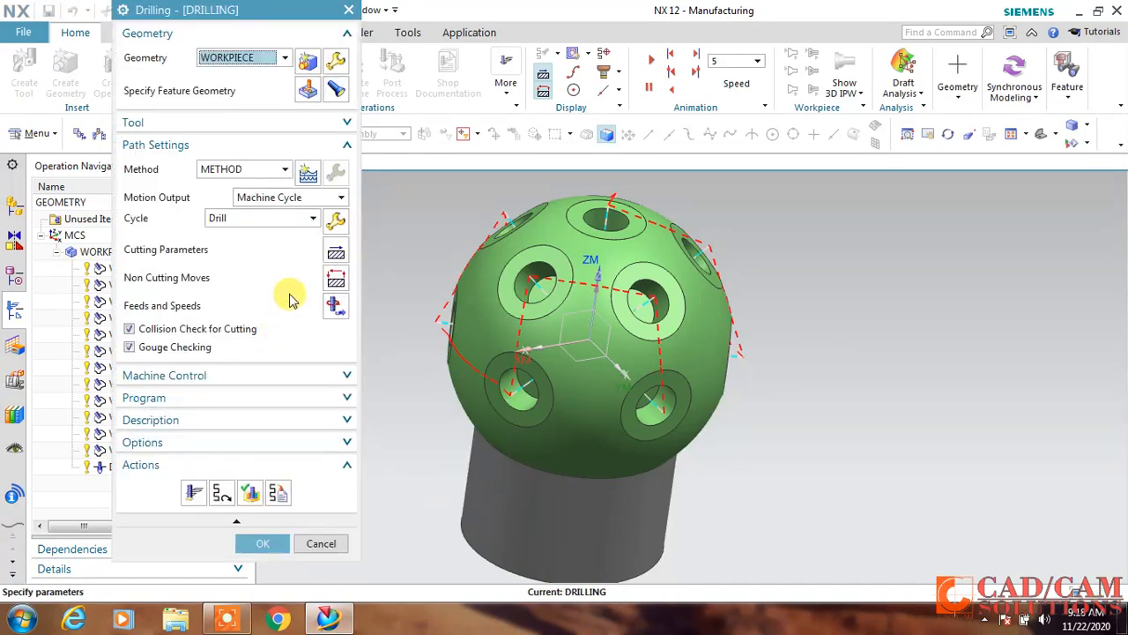
# Enlarge the radius of the drilling operation's clearance sphere and regenerate the tool path
pyautogui.click(336, 278)
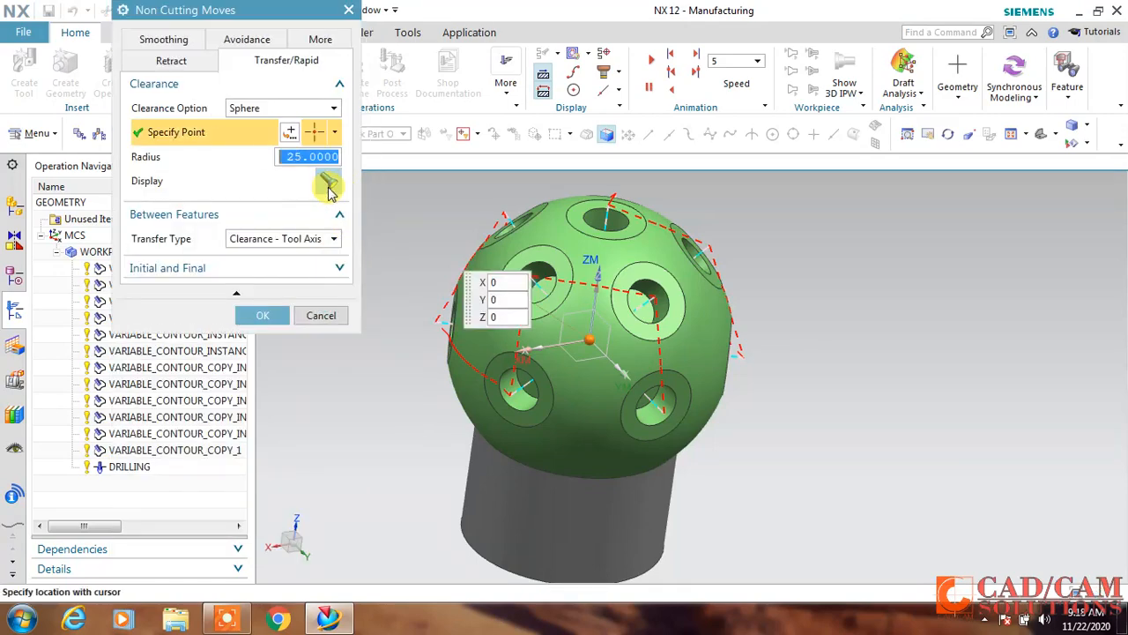
pyautogui.click(266, 315)
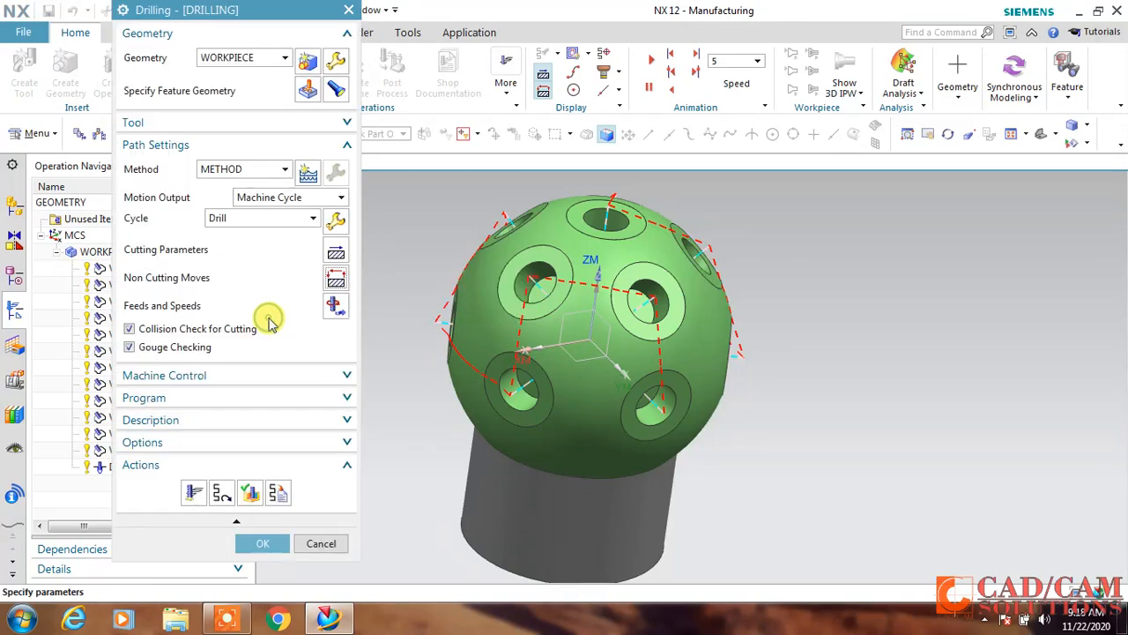
pyautogui.click(194, 492)
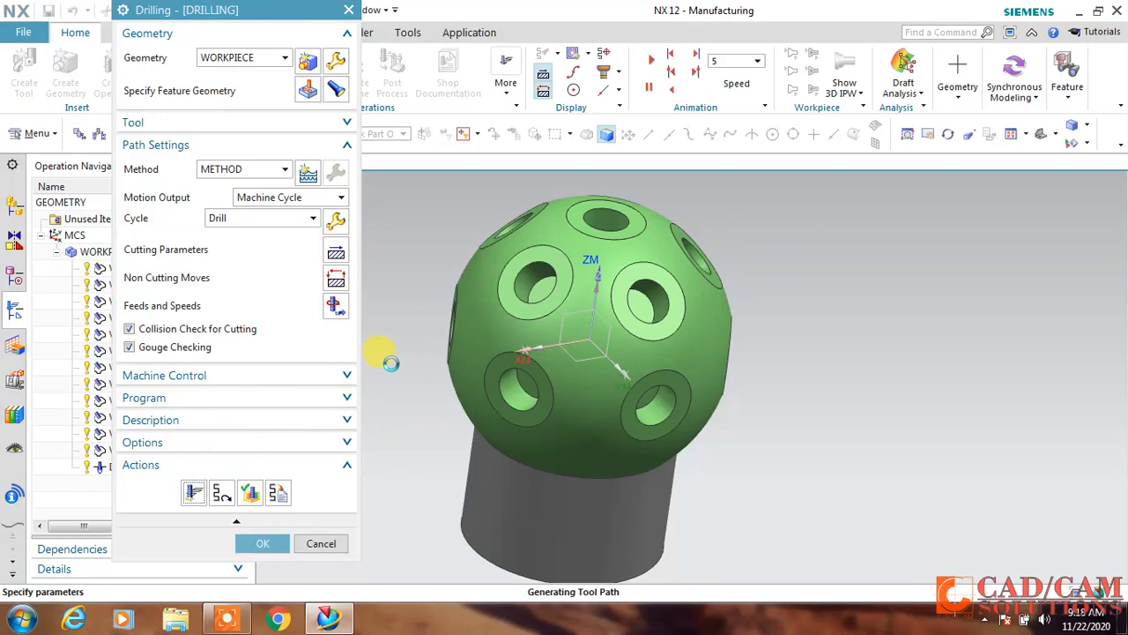
pyautogui.moveTo(773, 429)
pyautogui.mouseDown(button='middle')
pyautogui.moveTo(746, 396)
pyautogui.moveTo(706, 453)
pyautogui.moveTo(750, 398)
pyautogui.moveTo(775, 427)
pyautogui.moveTo(778, 418)
pyautogui.moveTo(760, 417)
pyautogui.mouseUp(button='middle')
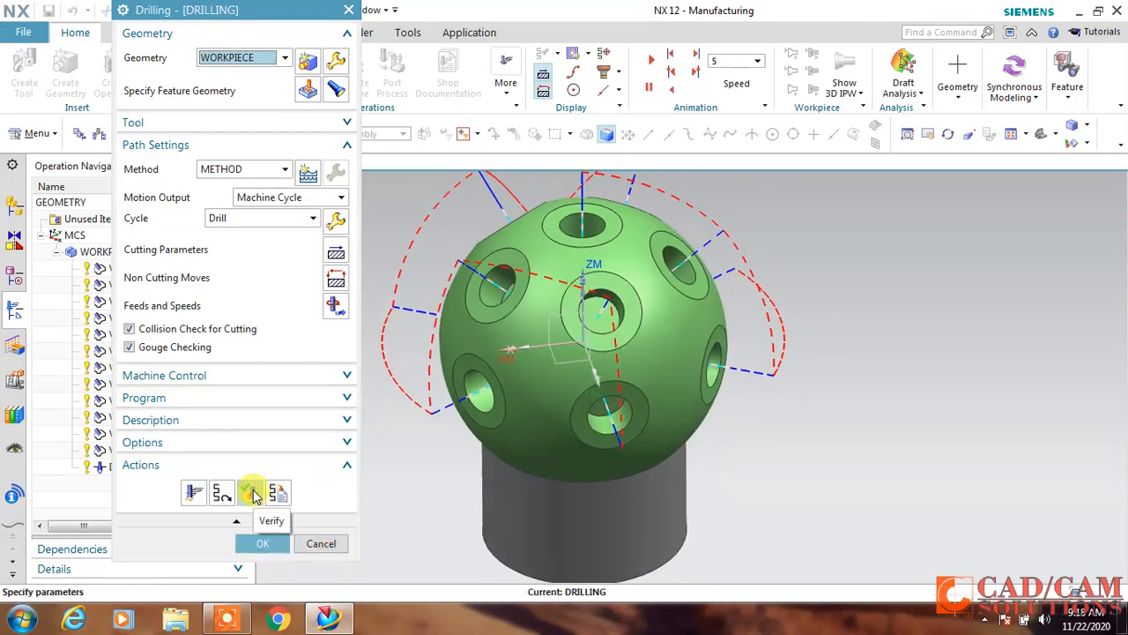
# Verify the drilling operation by replaying its tool path, accept it, and save the part file
pyautogui.click(252, 494)
pyautogui.scroll(-1, 264, 388)
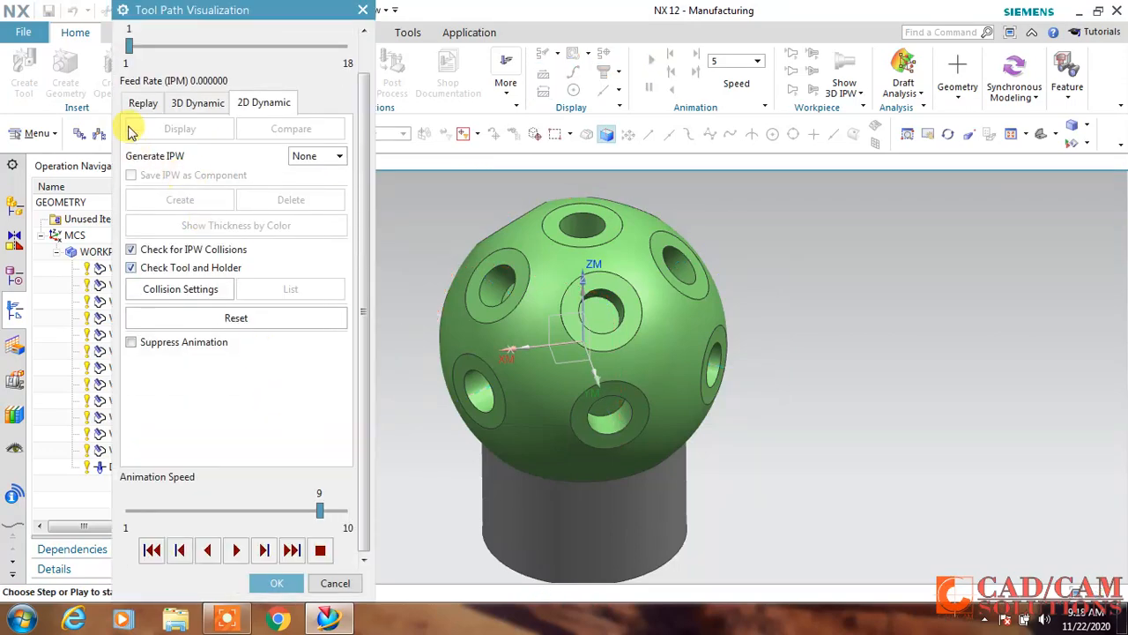
pyautogui.click(143, 103)
pyautogui.click(236, 551)
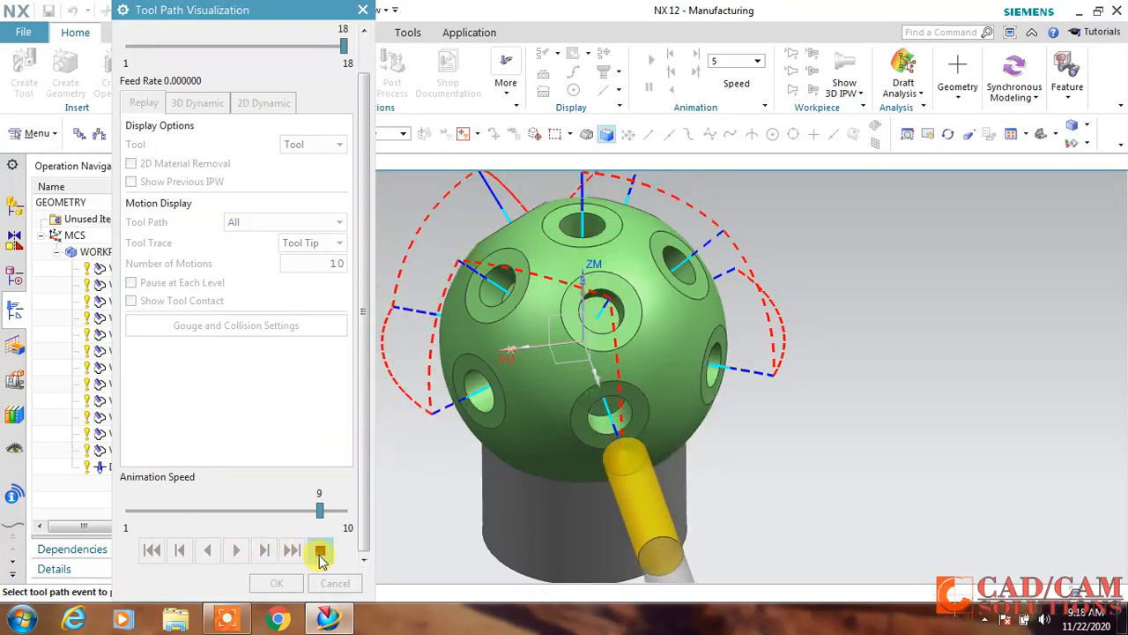
pyautogui.click(273, 583)
pyautogui.click(260, 545)
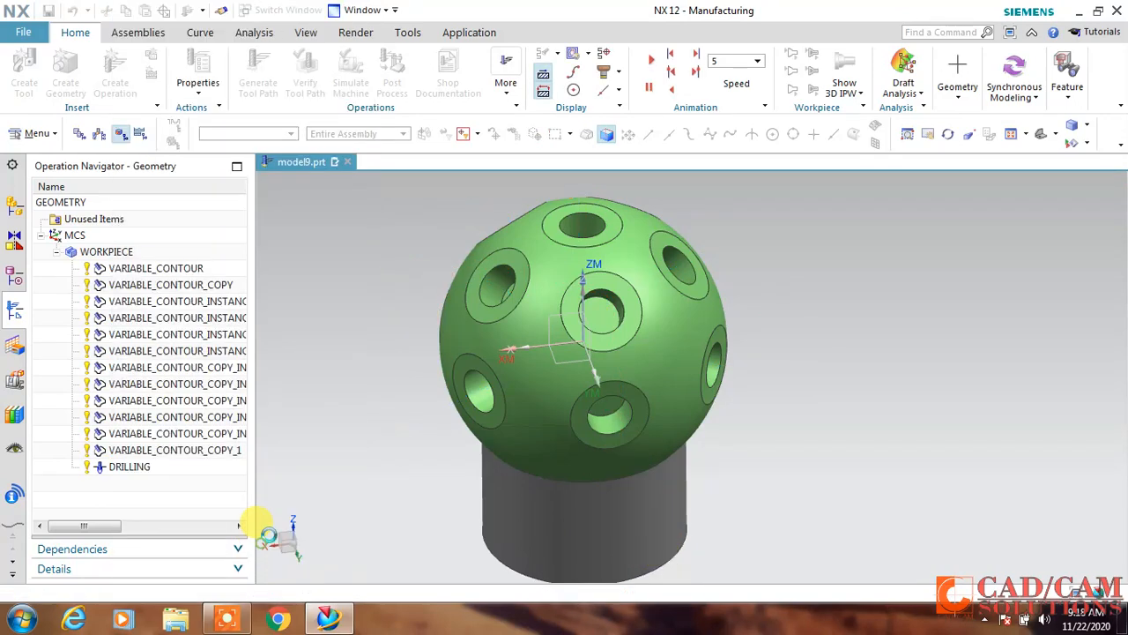
pyautogui.click(49, 10)
pyautogui.scroll(-2, 343, 286)
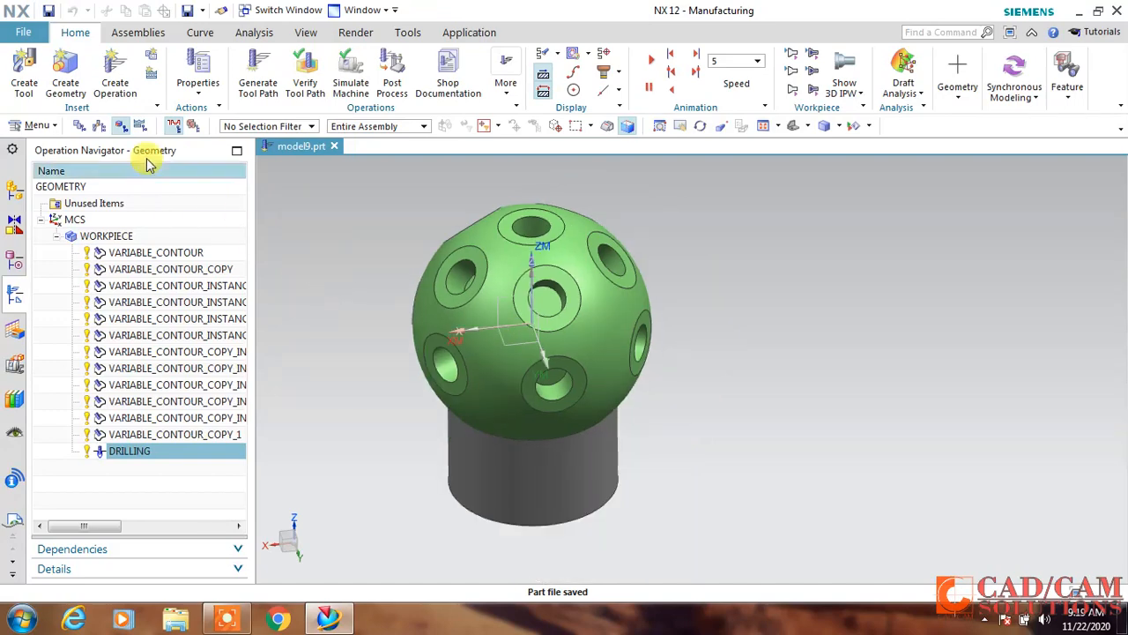
# Replace the generic machine with the five-axis mill sim08_mill_5ax_fanuc from the MILL class of the machine library
pyautogui.click(99, 125)
pyautogui.click(104, 188)
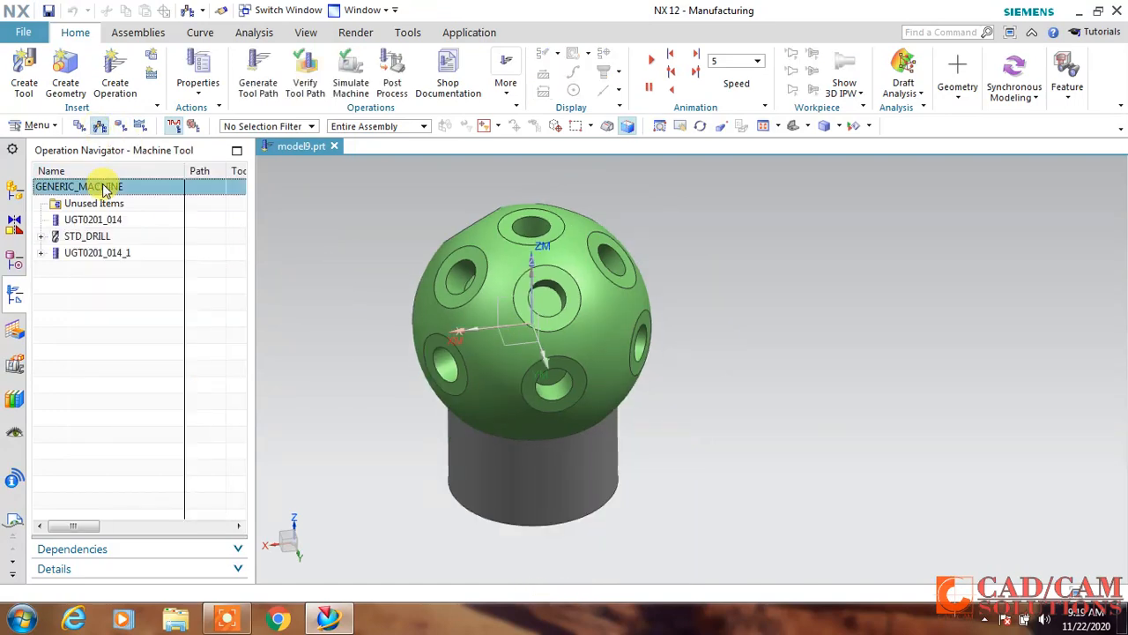
pyautogui.rightClick(104, 188)
pyautogui.click(132, 194)
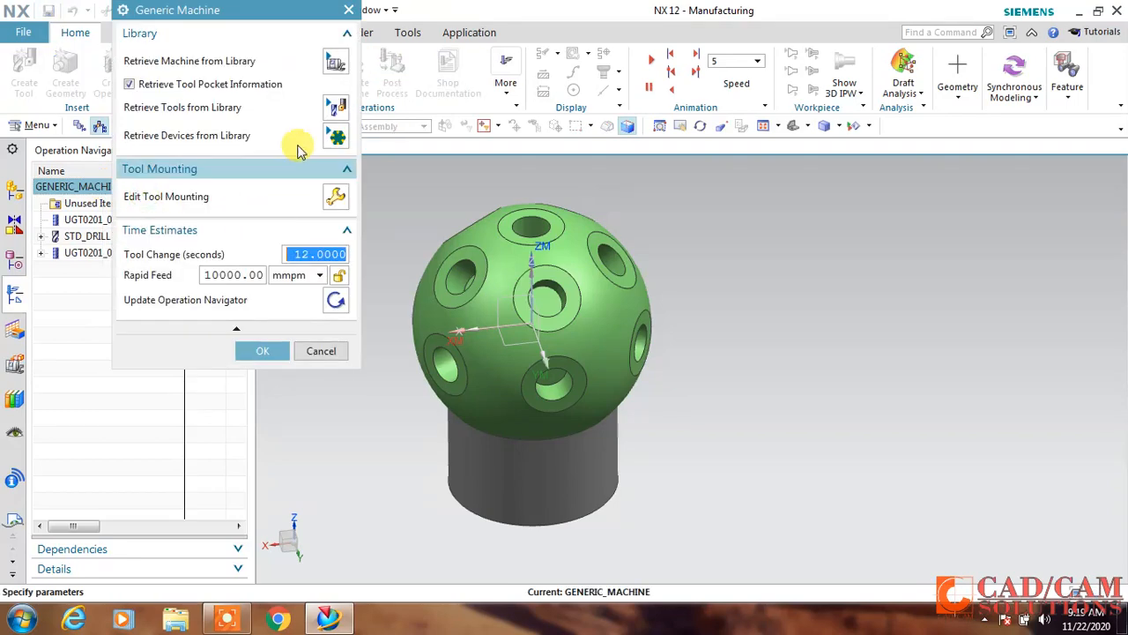
pyautogui.click(335, 55)
pyautogui.doubleClick(182, 76)
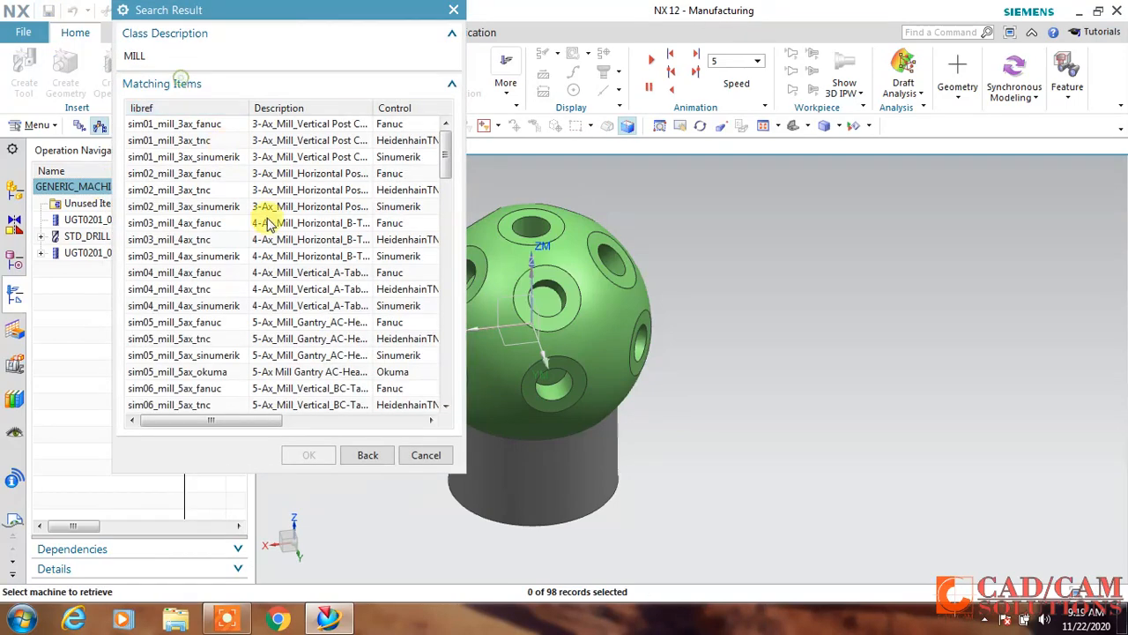
pyautogui.scroll(-3, 216, 368)
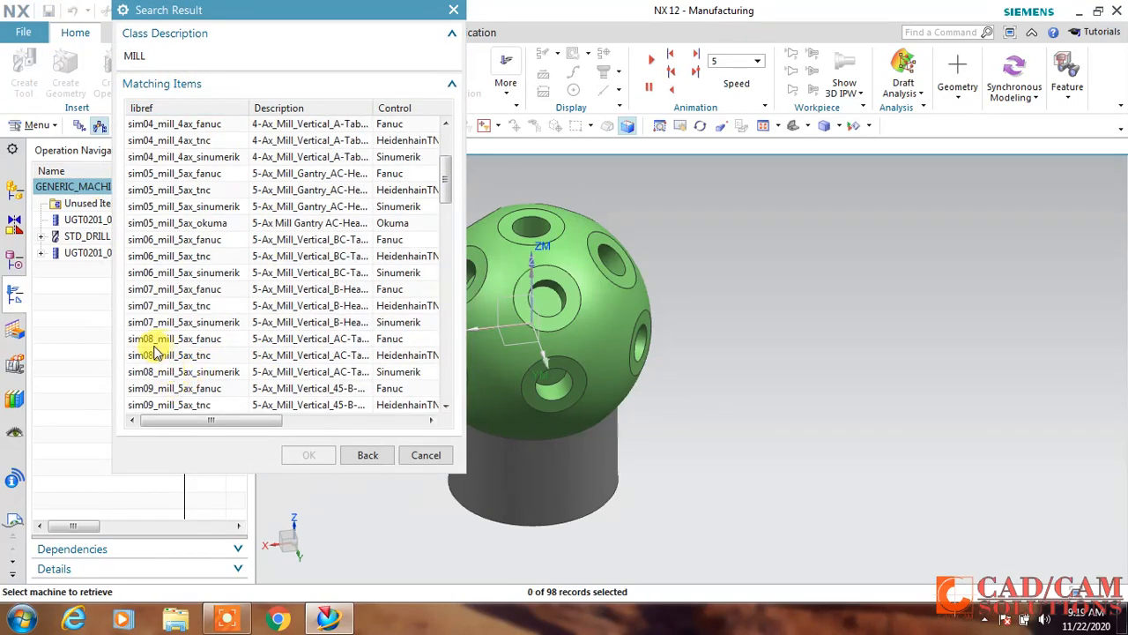
pyautogui.click(201, 340)
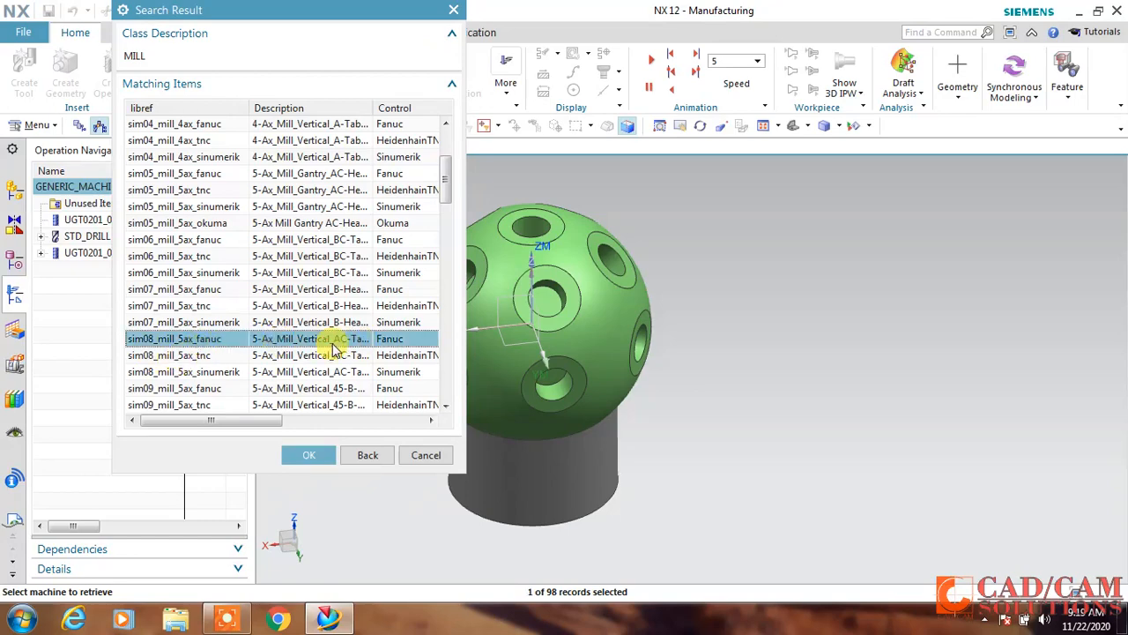
pyautogui.click(300, 454)
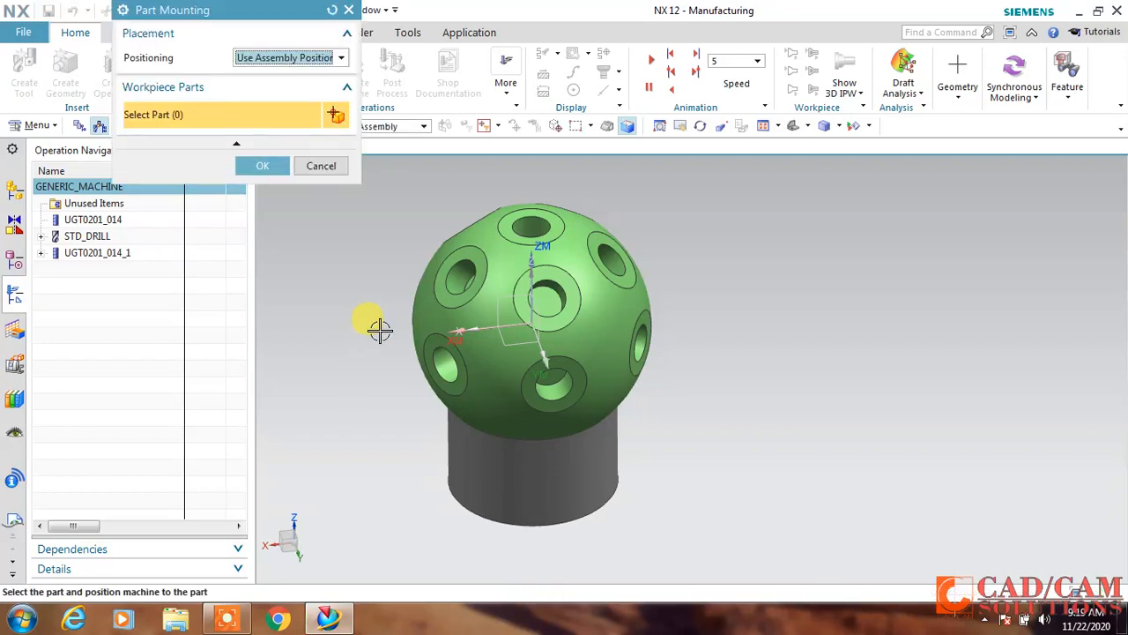
# Mount the ball and its cylindrical base as workpiece parts using assembly positioning, and add the machine positioned by constraints
pyautogui.click(442, 315)
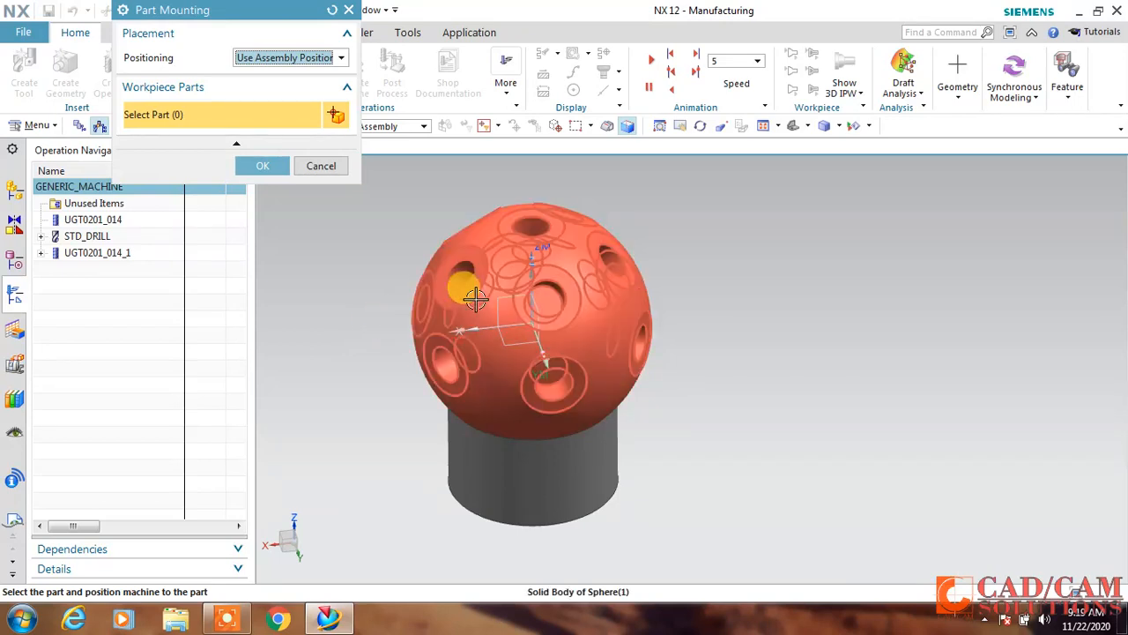
pyautogui.click(509, 463)
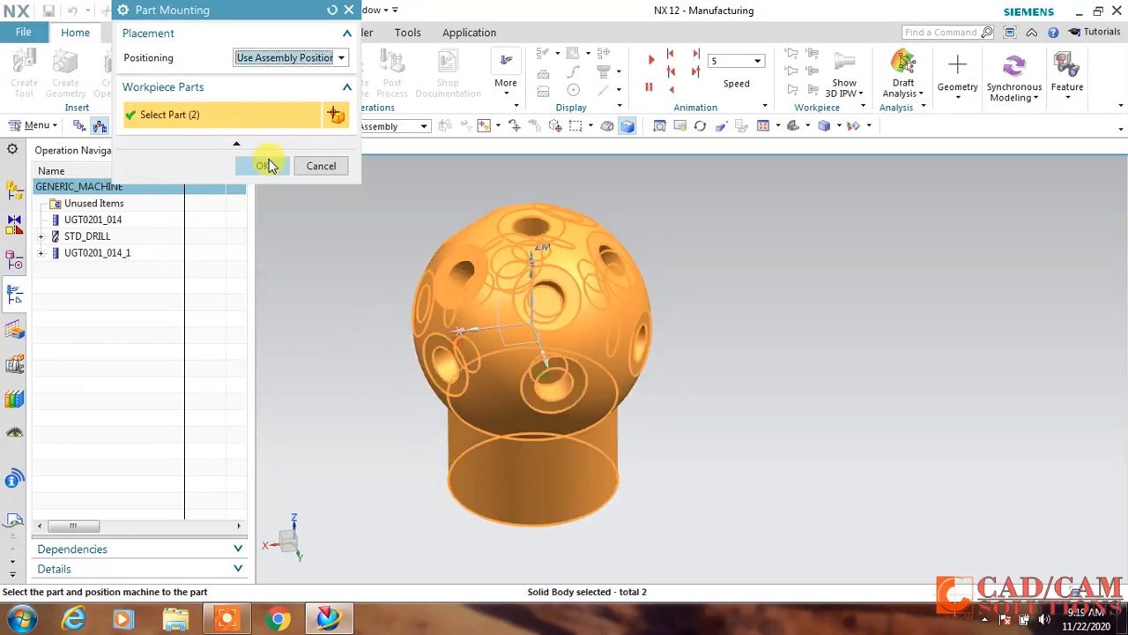
pyautogui.click(266, 166)
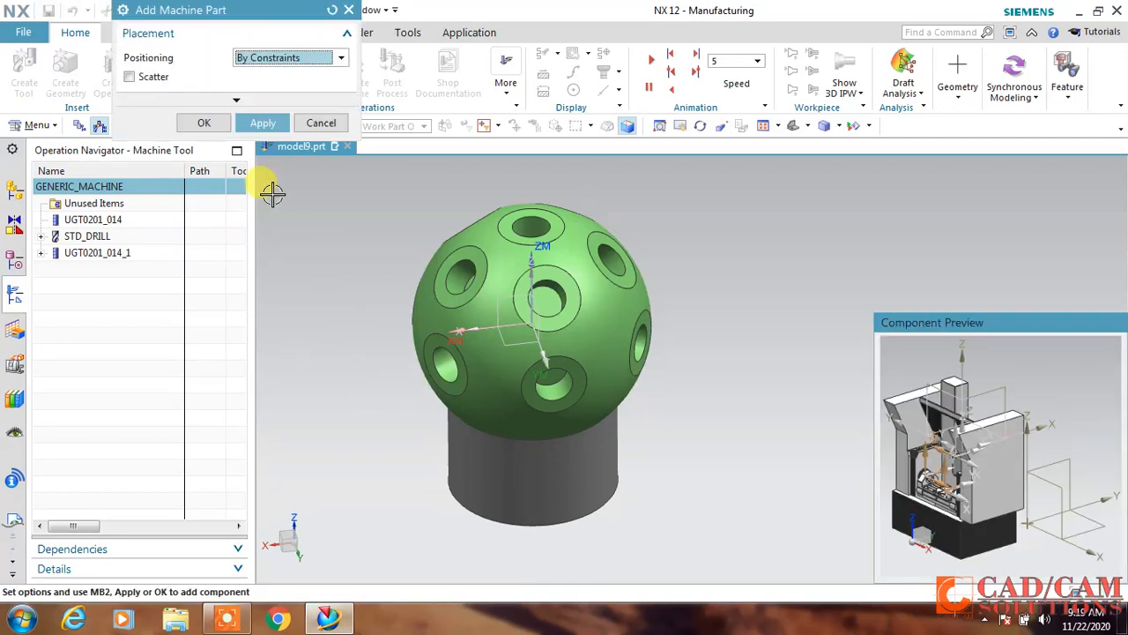
pyautogui.click(204, 122)
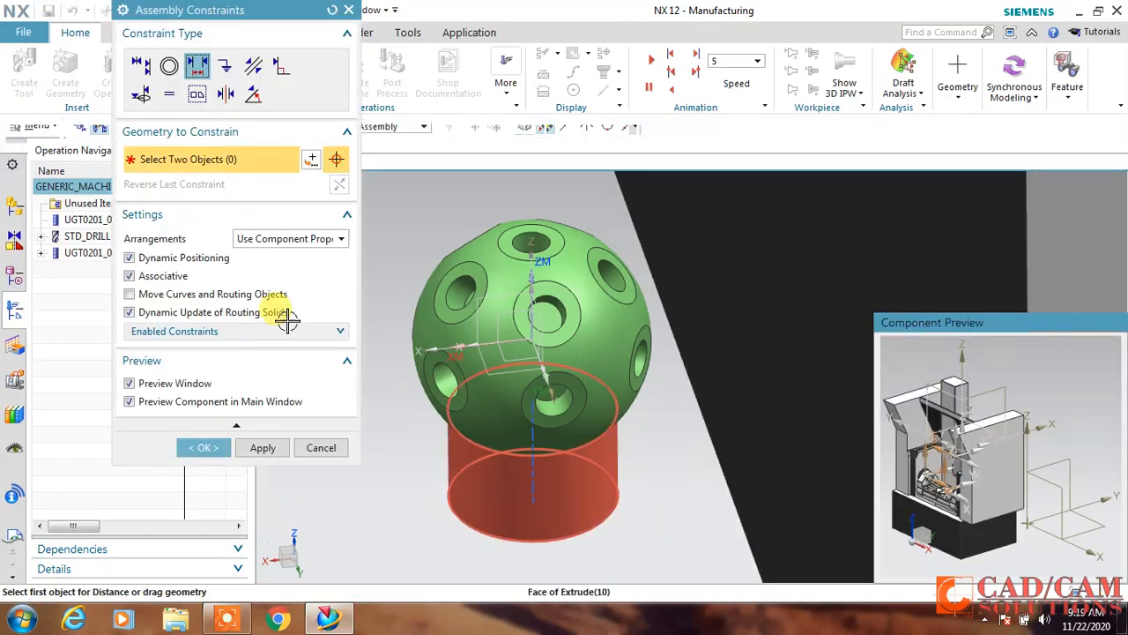
# Align the axis of the part's cylindrical base with the rotary table's central hole using a Touch Align constraint with Infer Center/Axis
pyautogui.moveTo(670, 458); pyautogui.dragTo(601, 479, button='middle')
pyautogui.scroll(-3, 686, 427)
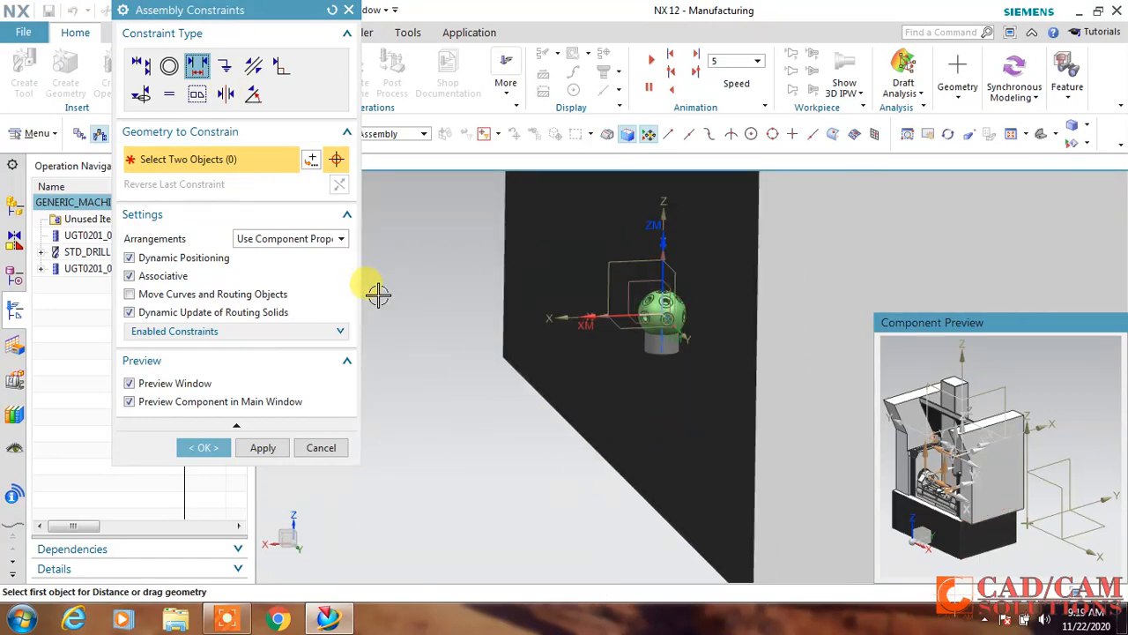
pyautogui.click(140, 66)
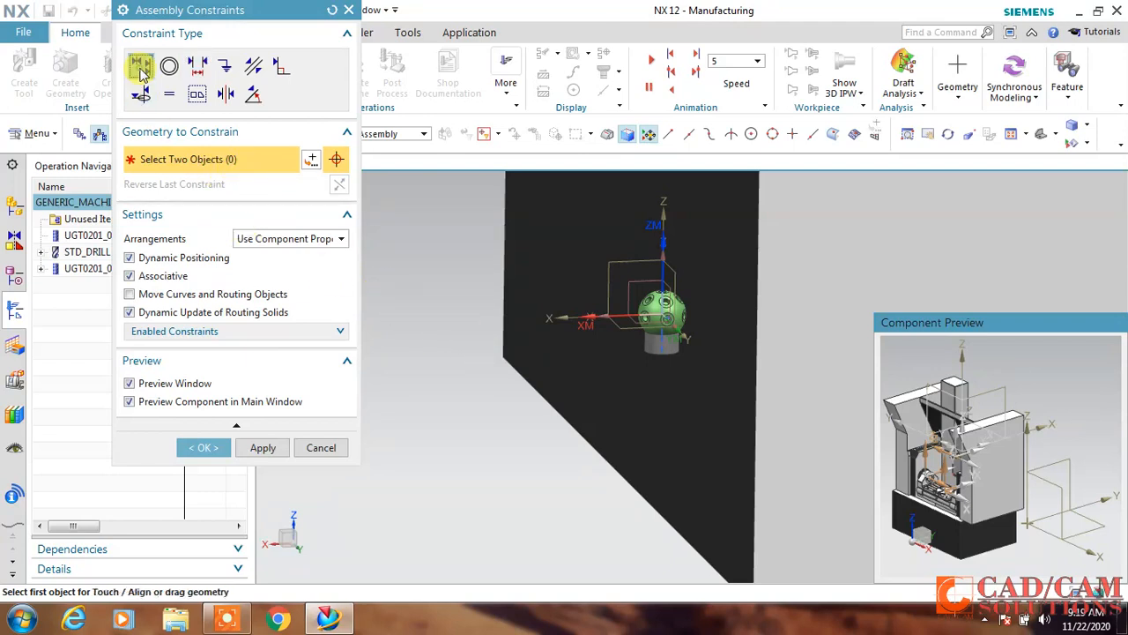
pyautogui.click(301, 164)
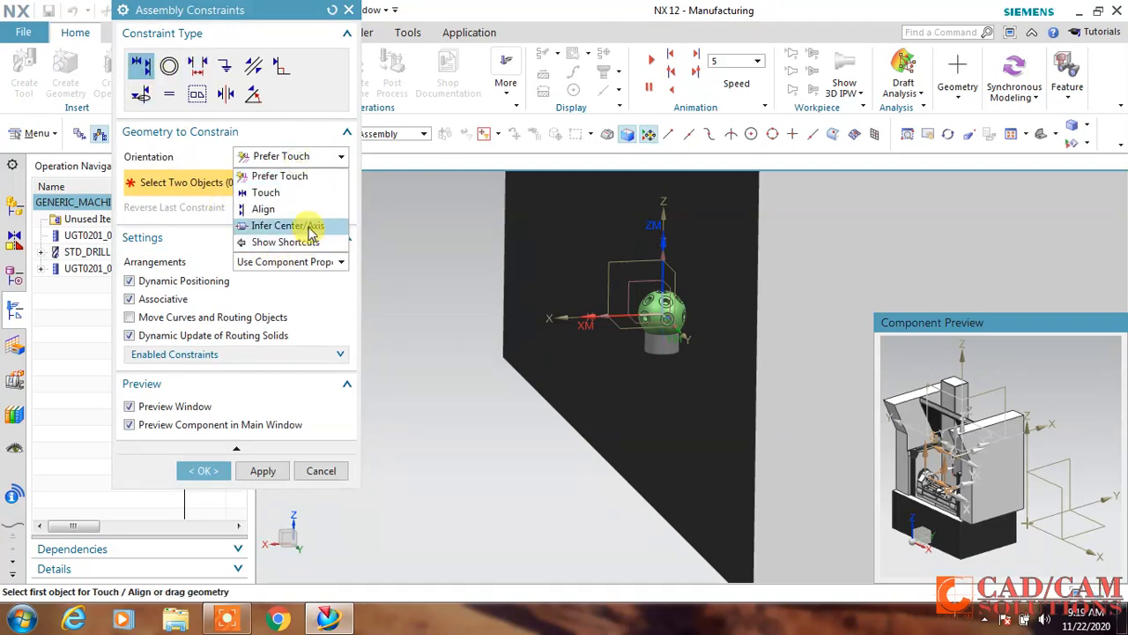
pyautogui.click(298, 224)
pyautogui.moveTo(646, 347); pyautogui.dragTo(663, 342, button='middle')
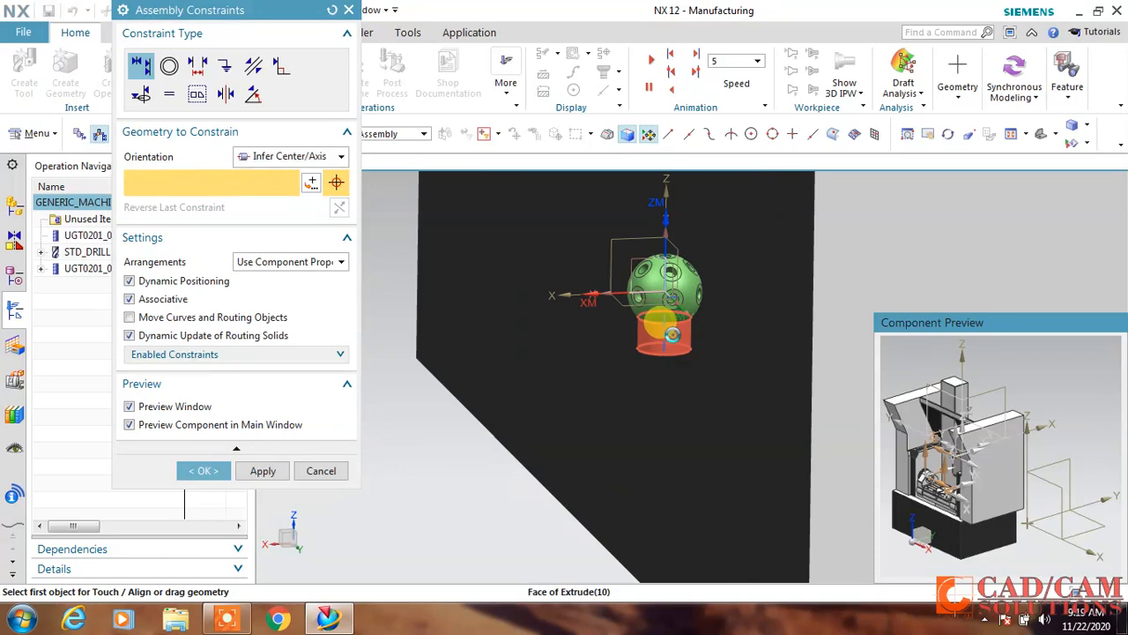
pyautogui.click(664, 337)
pyautogui.scroll(-10, 943, 493)
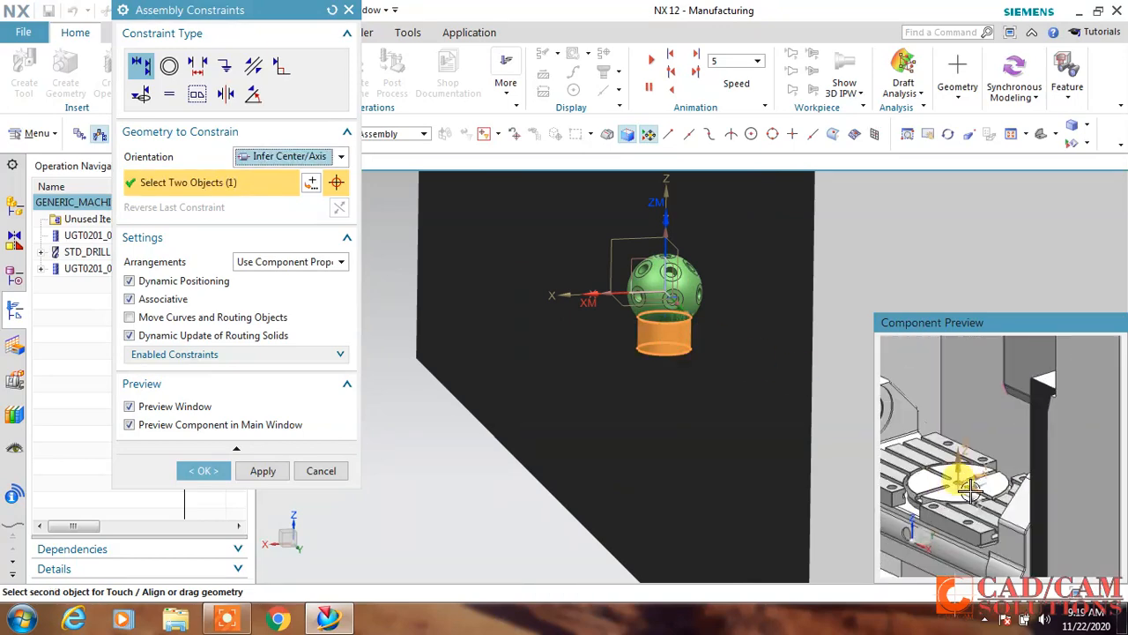
pyautogui.scroll(-3, 1028, 473)
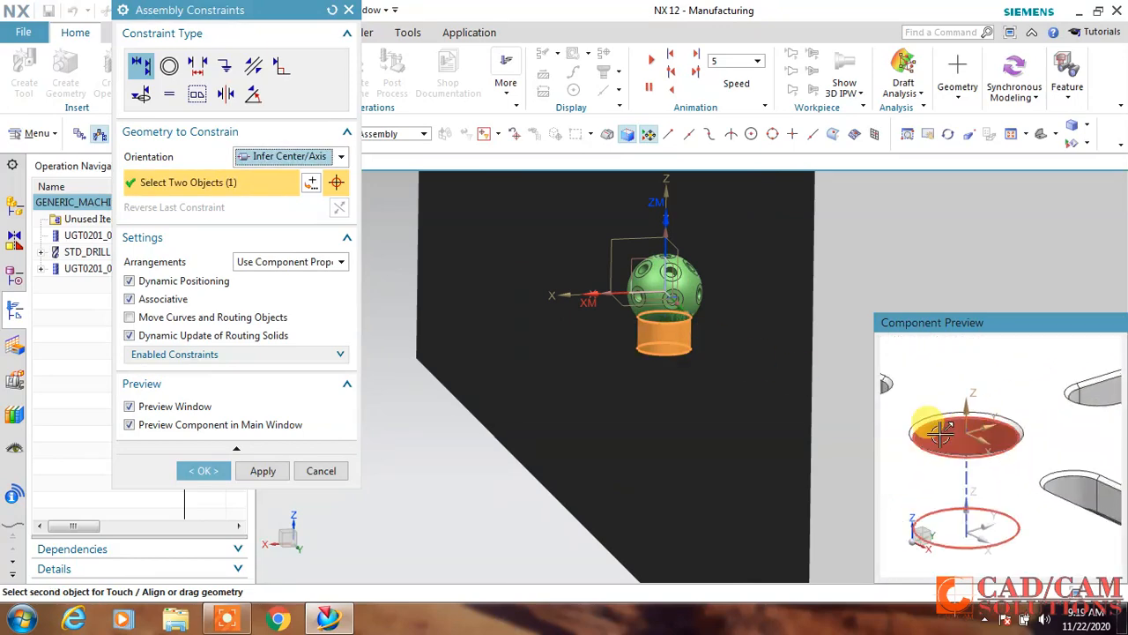
pyautogui.click(926, 433)
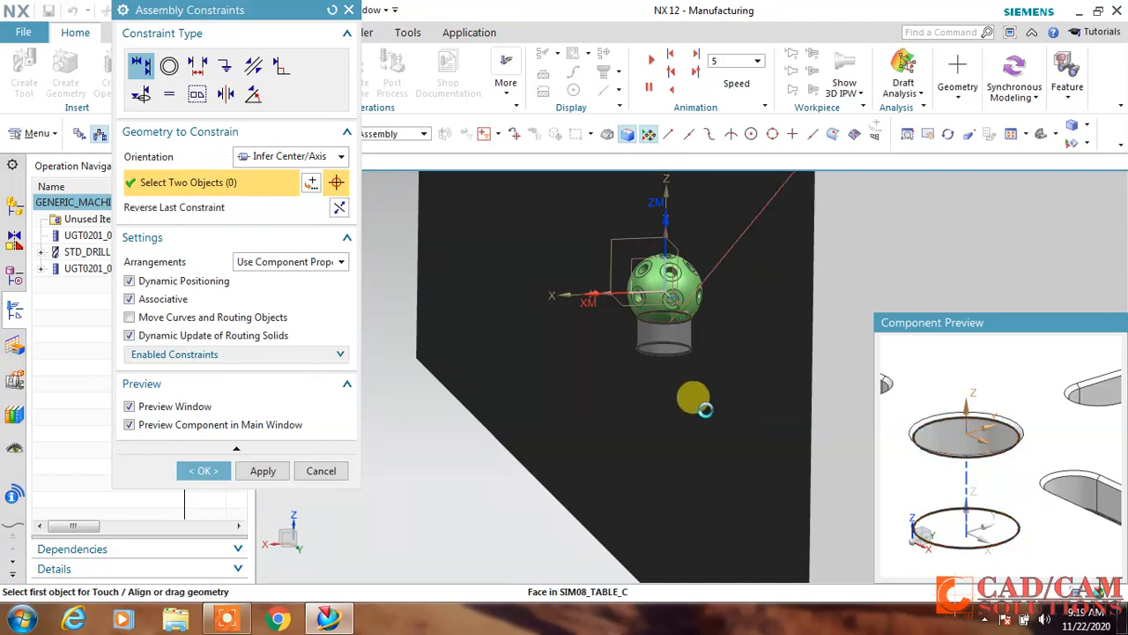
# Try to add a distance constraint between the rotary table's top face and the part
pyautogui.click(197, 65)
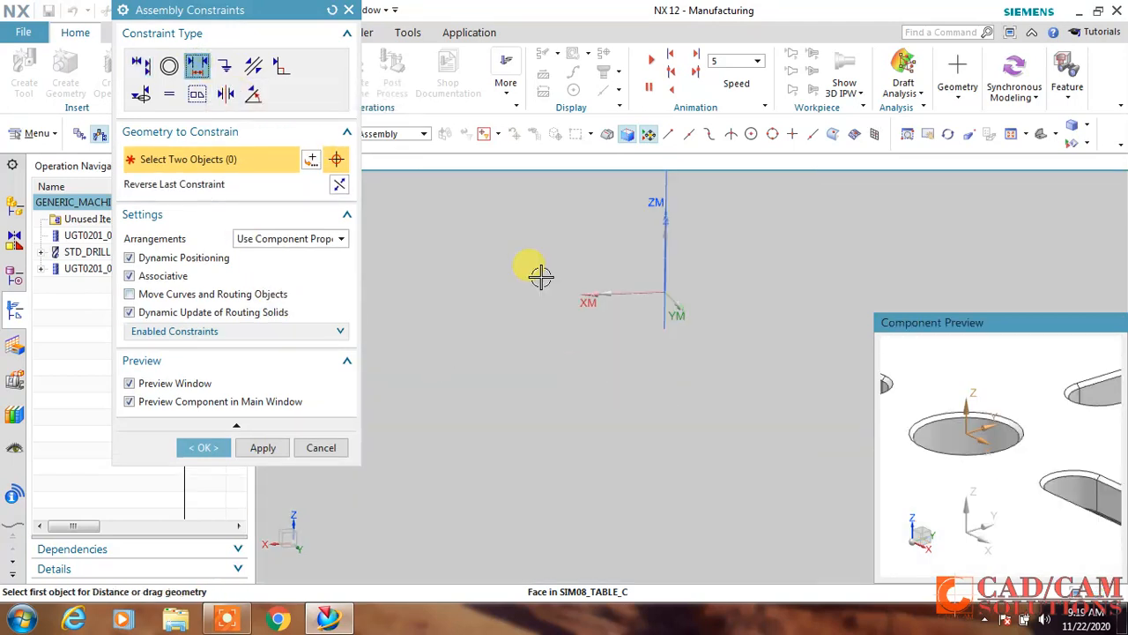
pyautogui.click(1010, 487)
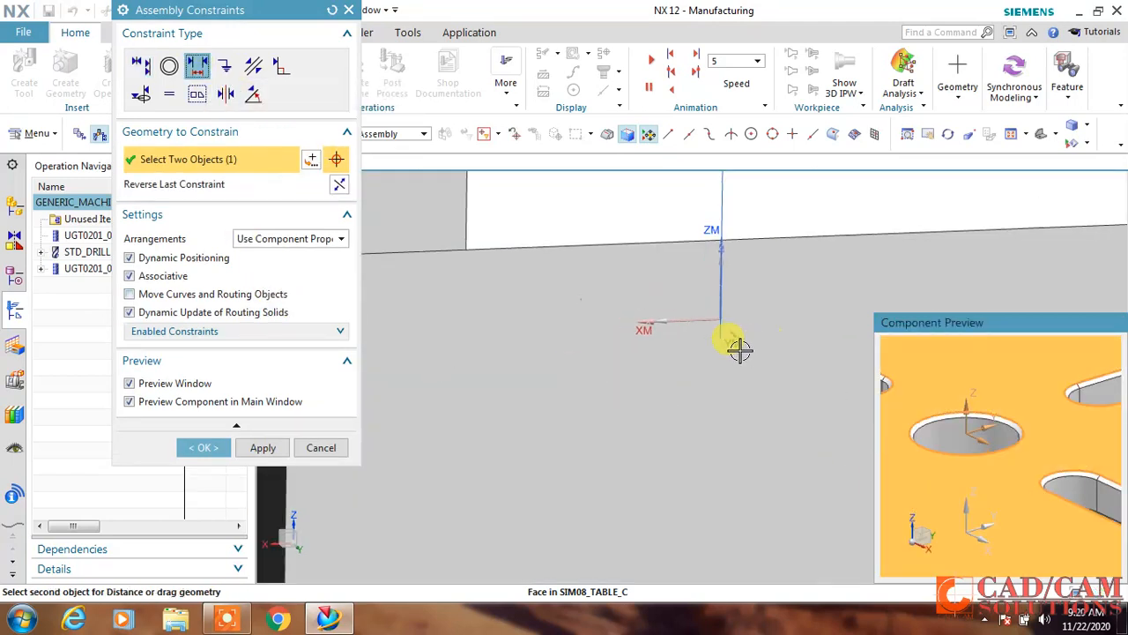
pyautogui.scroll(-5, 701, 361)
pyautogui.scroll(-2, 864, 259)
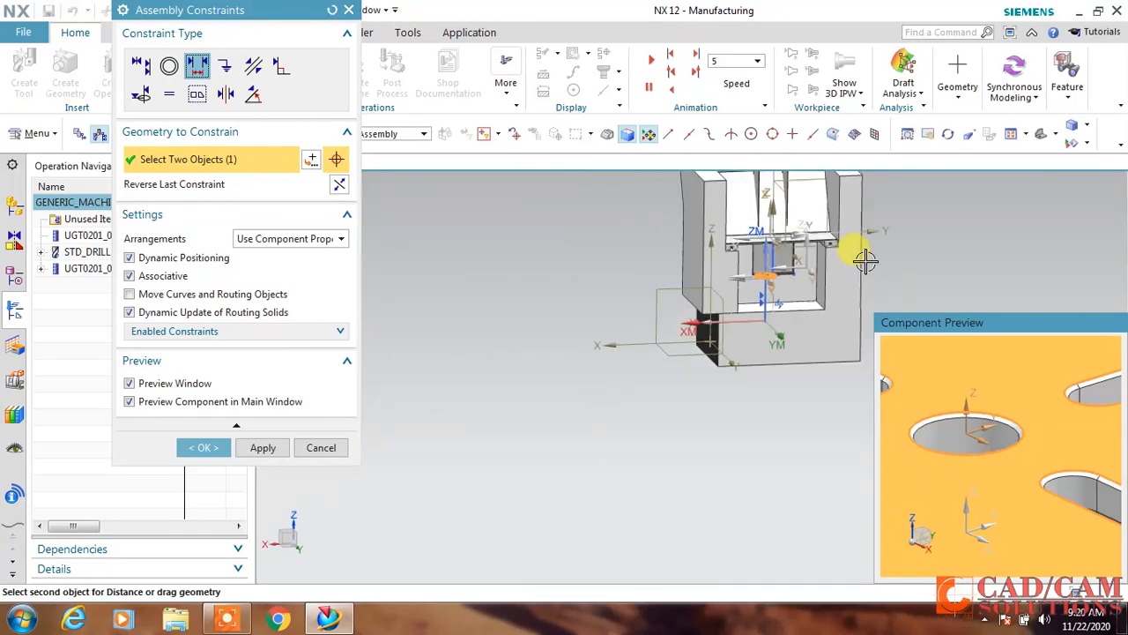
pyautogui.moveTo(863, 259); pyautogui.dragTo(714, 282, button='middle')
pyautogui.scroll(5, 775, 308)
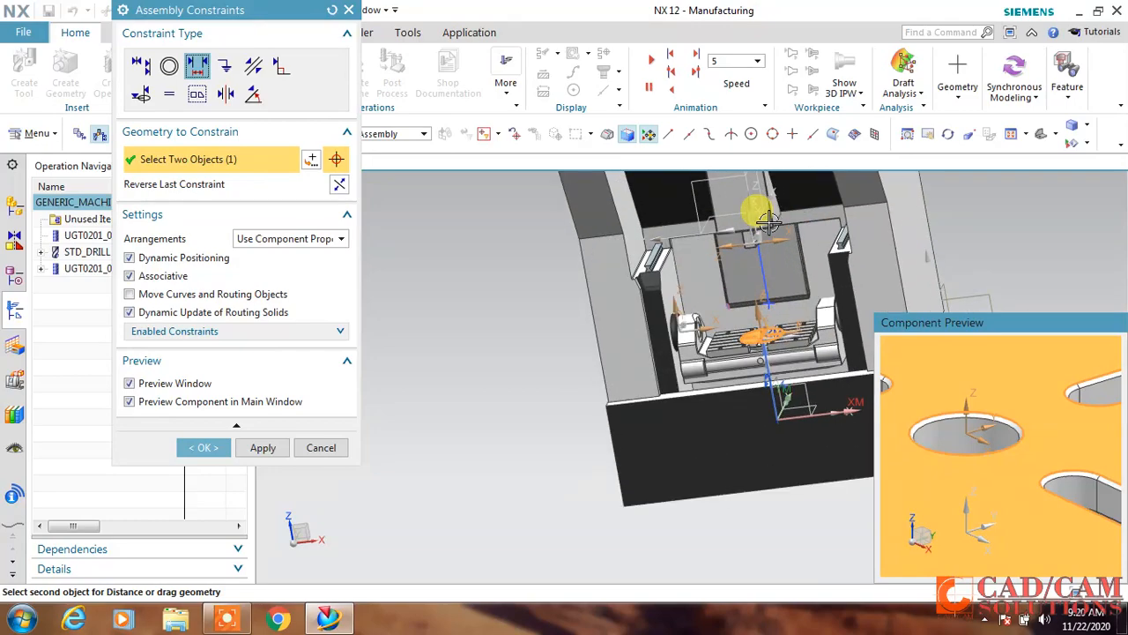
pyautogui.scroll(-8, 780, 311)
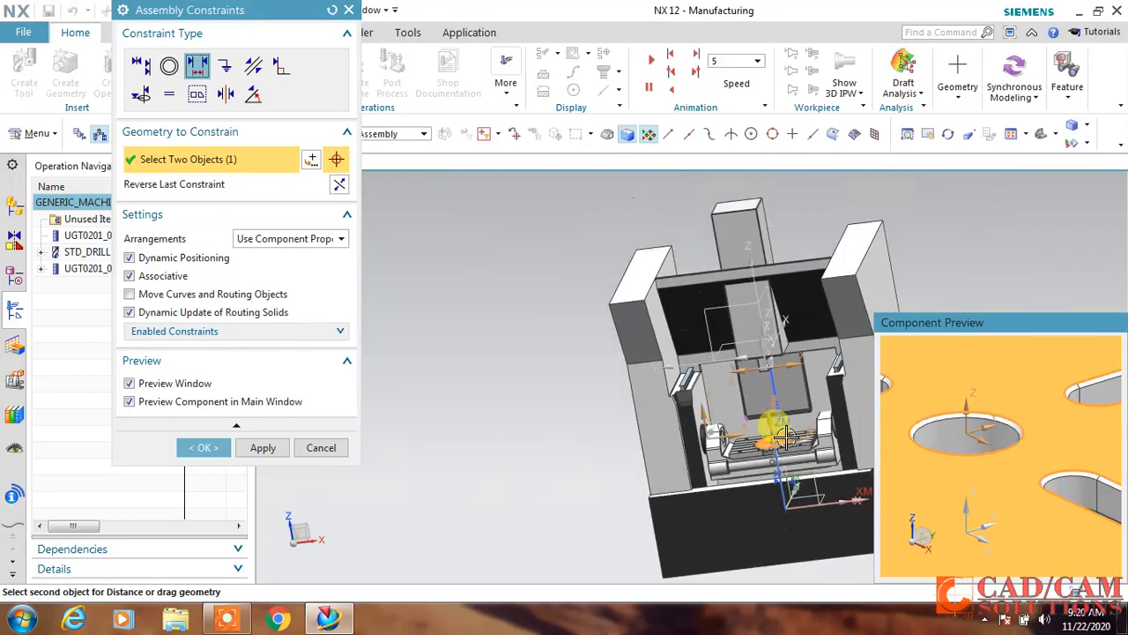
pyautogui.moveTo(780, 427); pyautogui.dragTo(725, 416, button='middle')
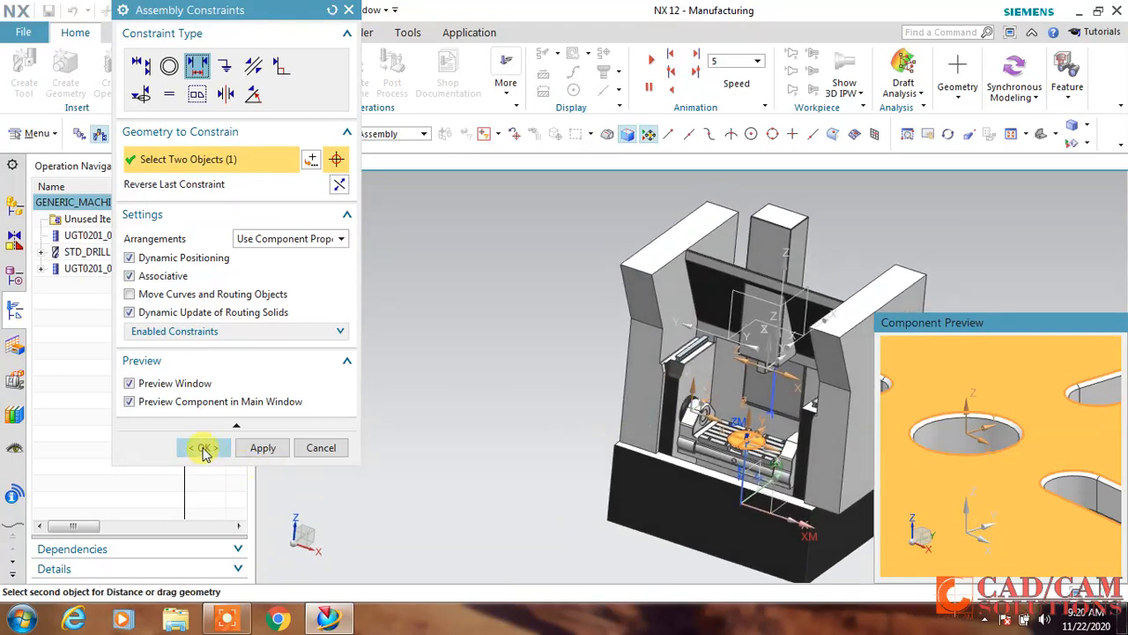
# Accept the machine placement and its configuration, and close the machine replacement report
pyautogui.click(203, 449)
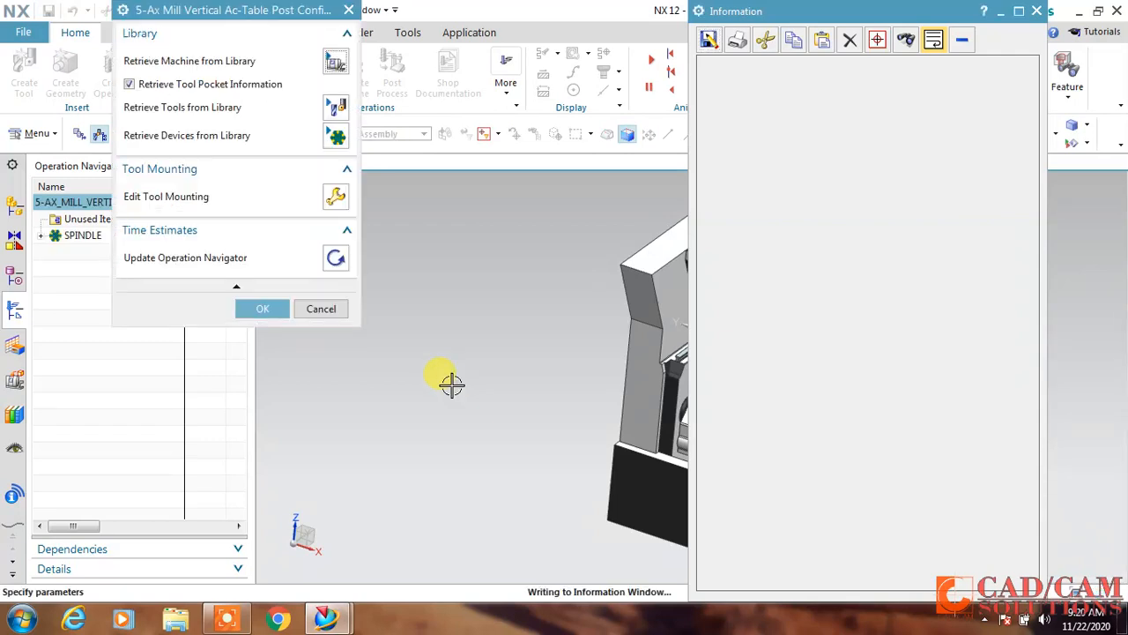
pyautogui.click(263, 309)
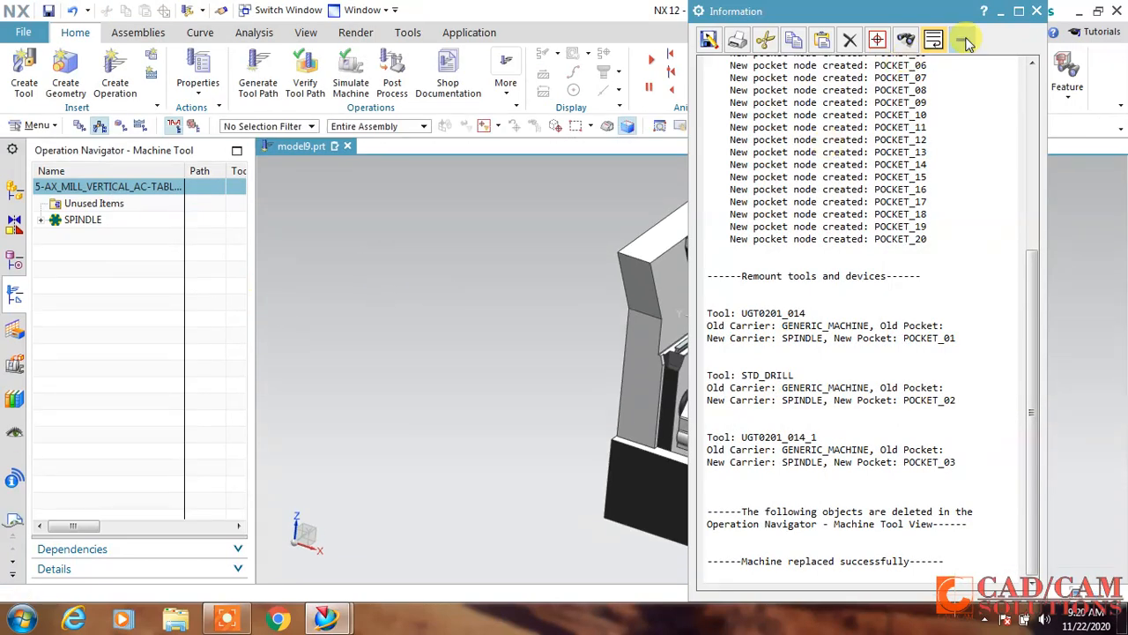
pyautogui.click(1036, 12)
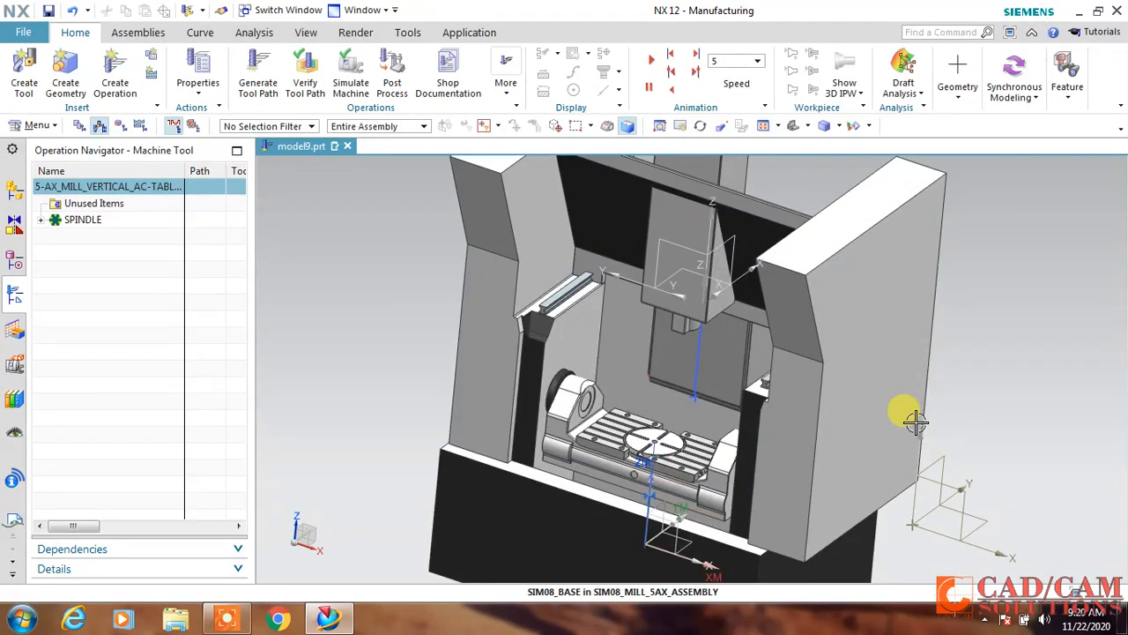
# Move the whole machine assembly 650 mm down along ZC so the rotary table sits below the ball part
pyautogui.moveTo(902, 411); pyautogui.dragTo(540, 424, button='middle')
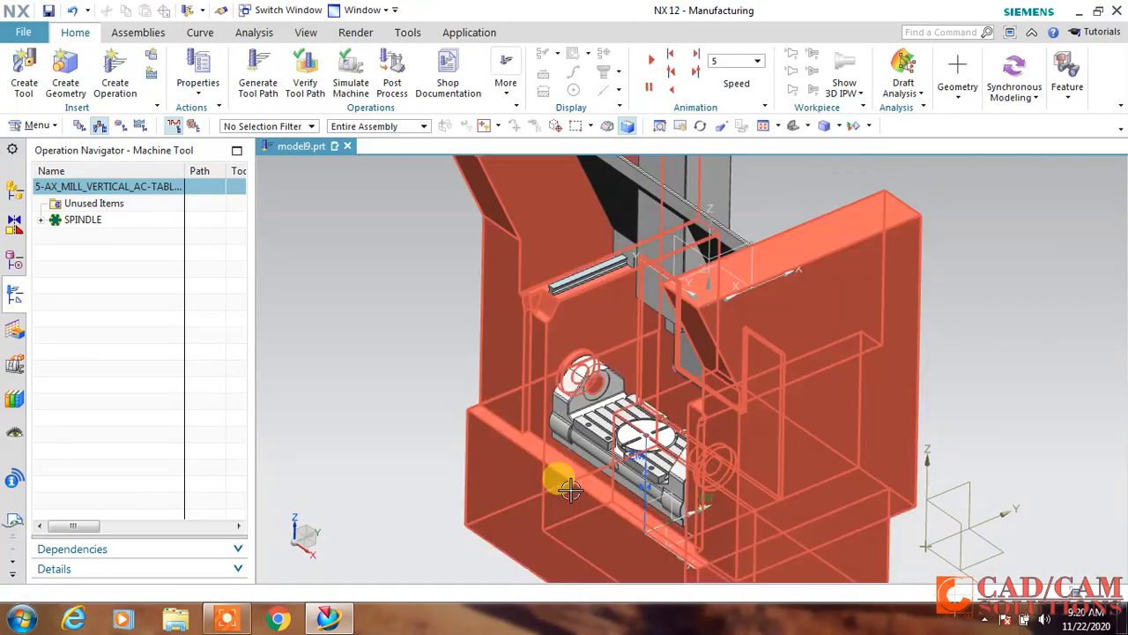
pyautogui.click(137, 34)
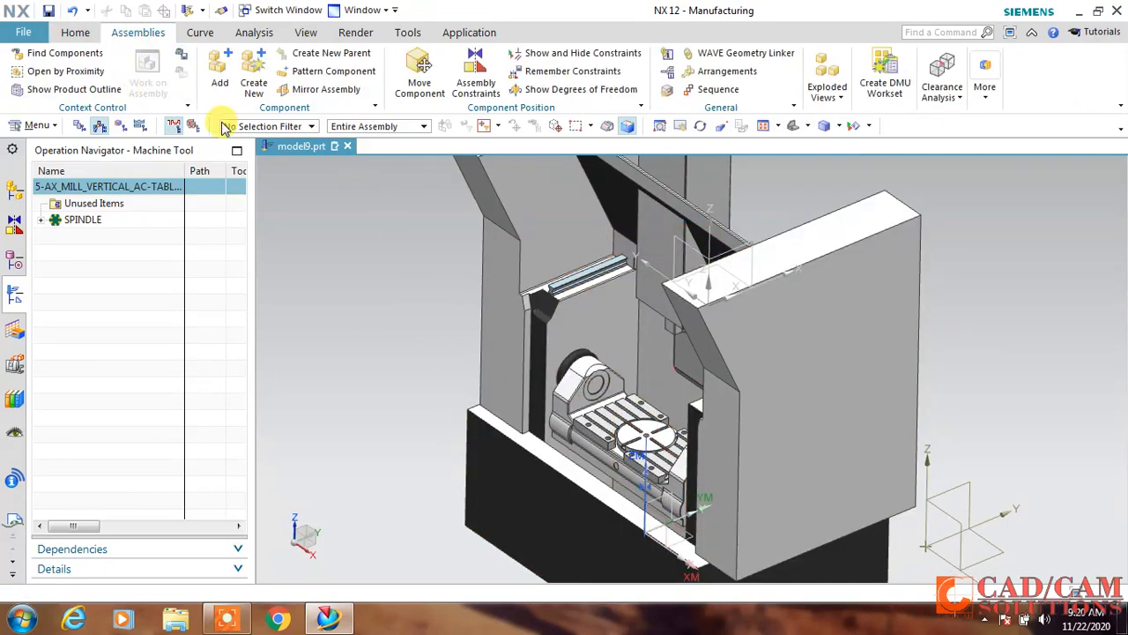
pyautogui.click(413, 77)
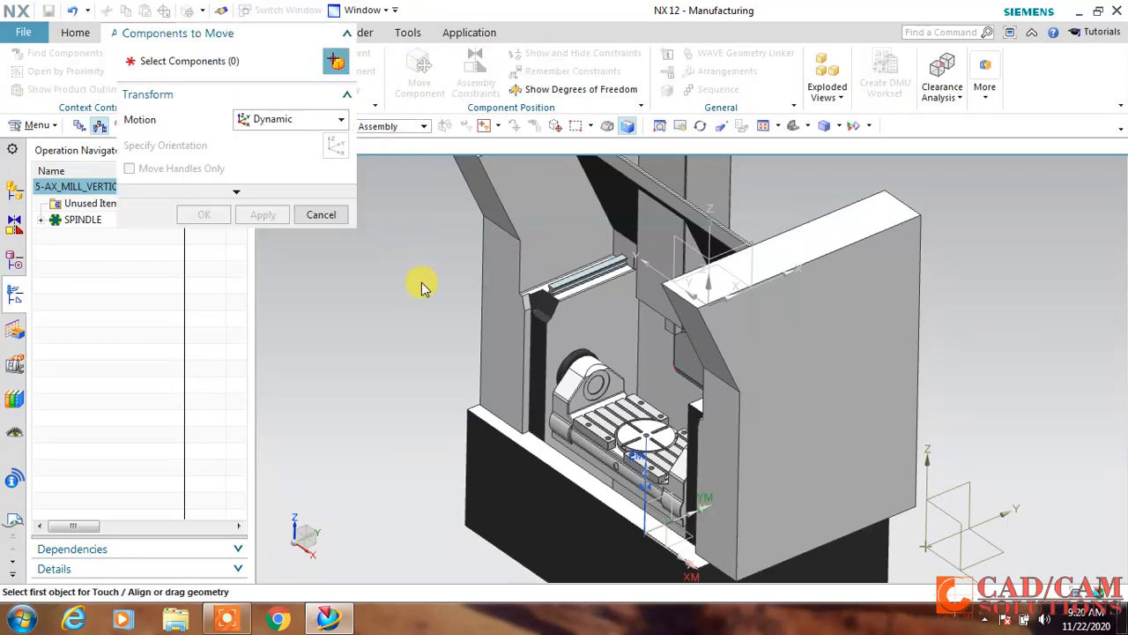
pyautogui.click(498, 253)
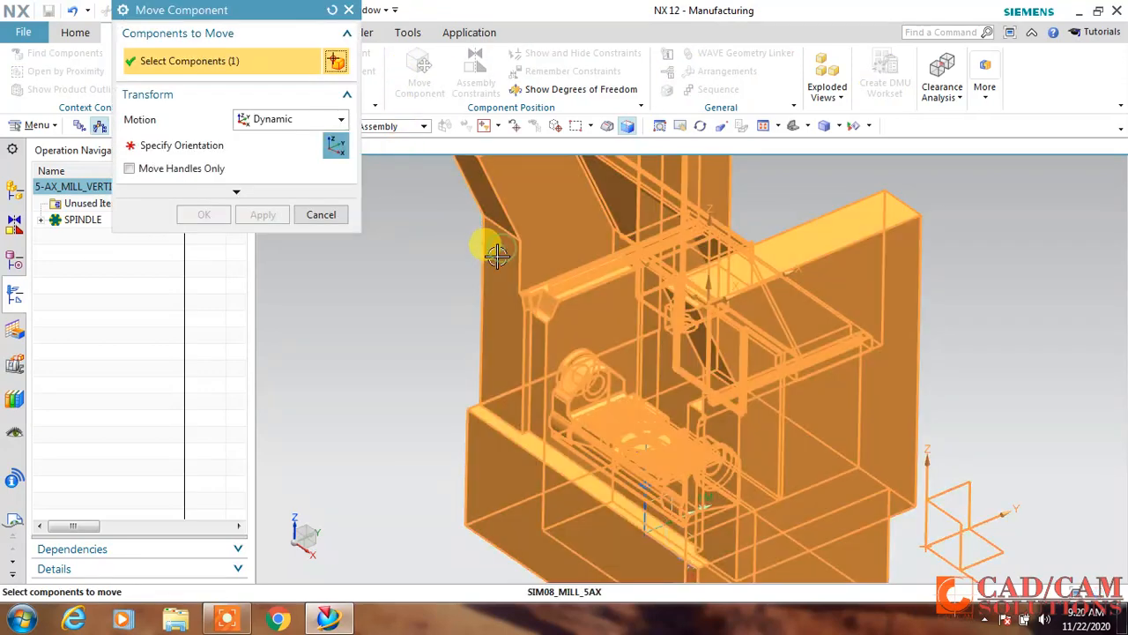
pyautogui.click(244, 145)
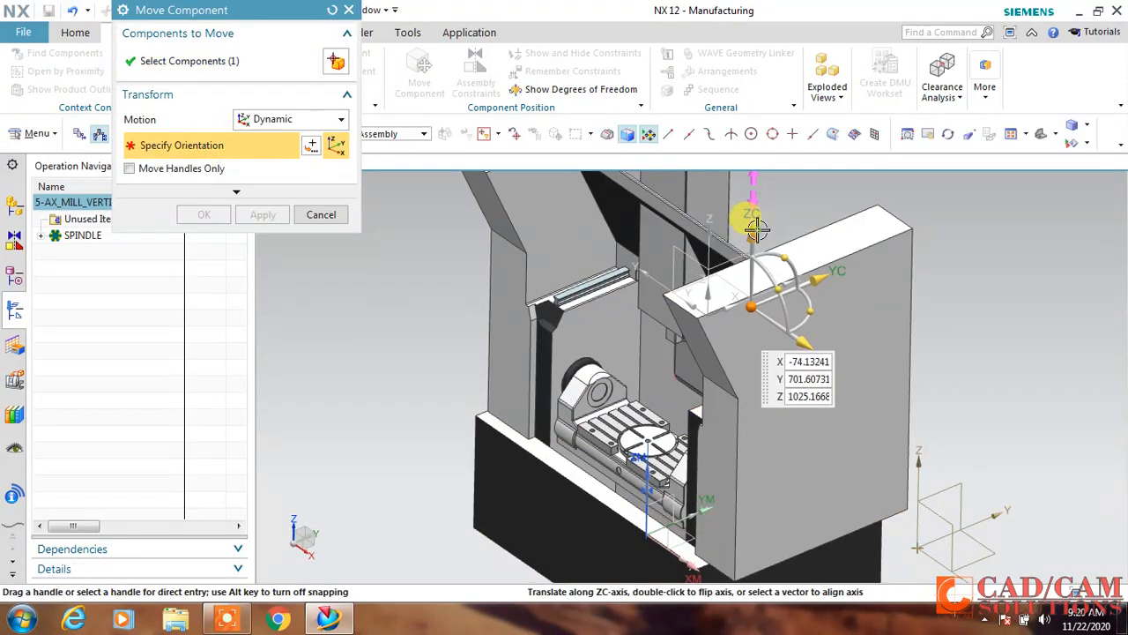
pyautogui.moveTo(758, 227); pyautogui.dragTo(759, 349)
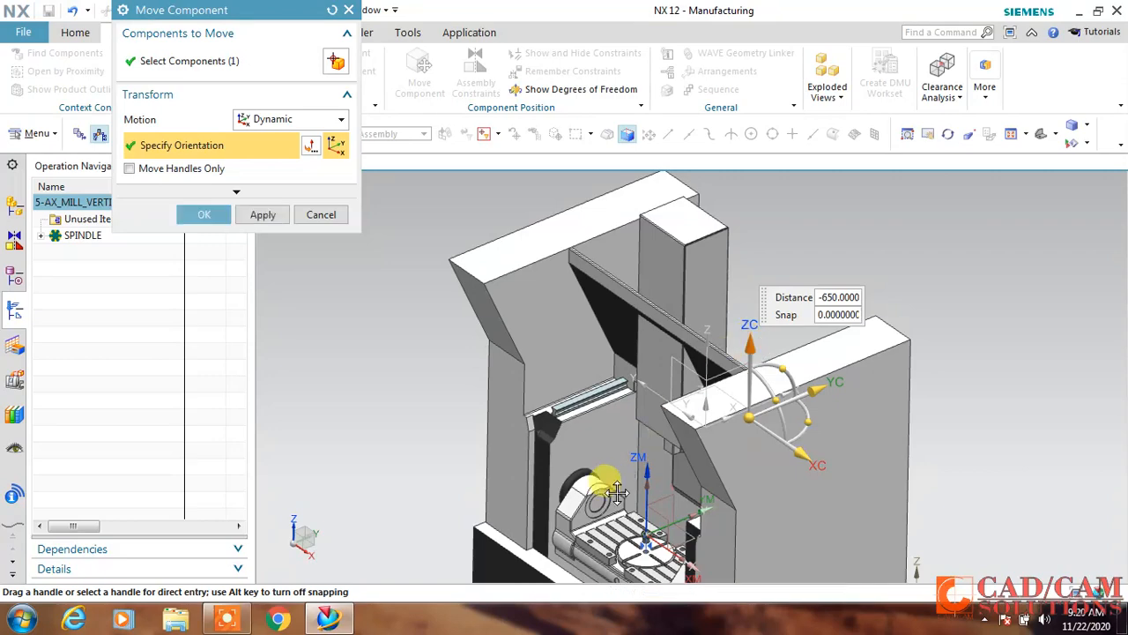
pyautogui.scroll(5, 650, 496)
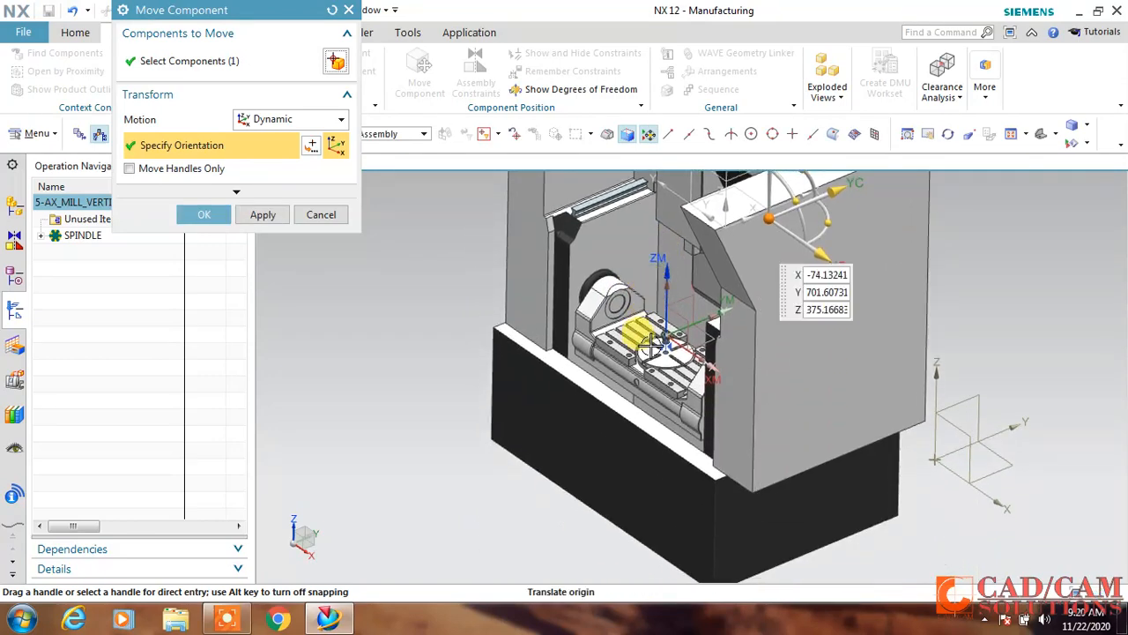
pyautogui.scroll(2, 696, 326)
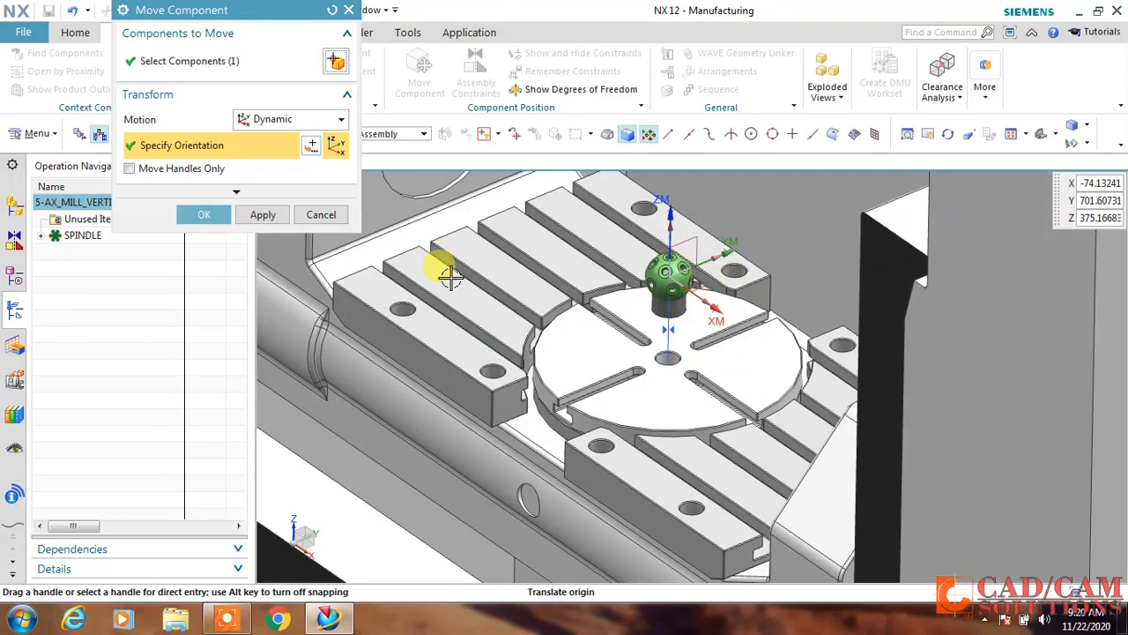
pyautogui.click(214, 214)
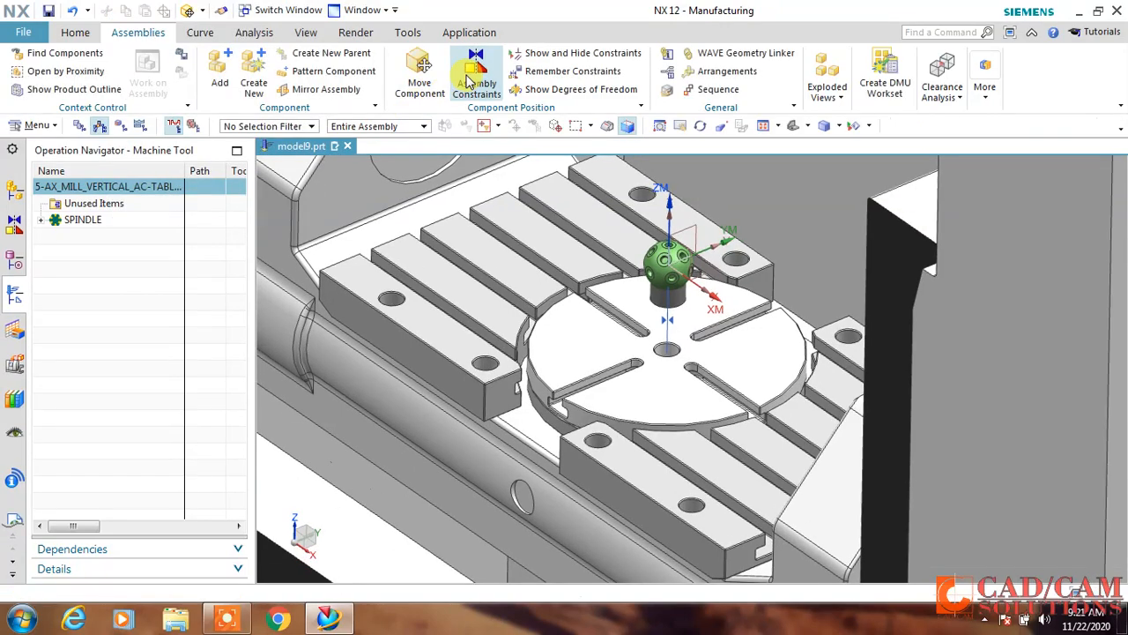
# Constrain the bottom of the part's cylindrical base to the rotary table's top face with a Distance constraint of 0 mm
pyautogui.moveTo(584, 348); pyautogui.dragTo(577, 324, button='middle')
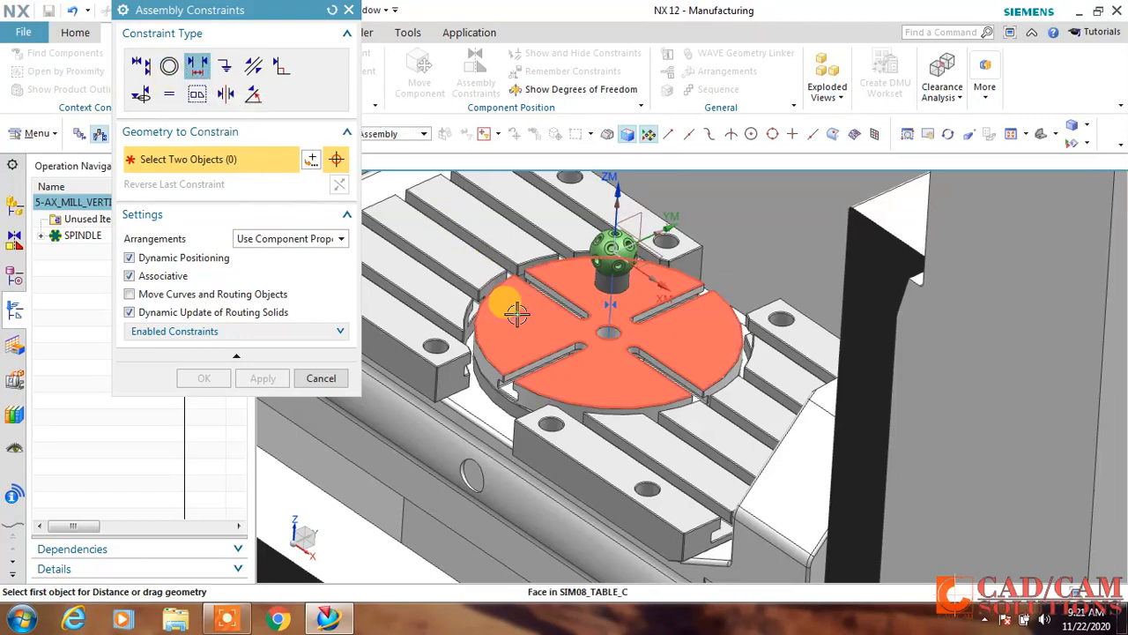
pyautogui.click(564, 362)
pyautogui.scroll(-5, 566, 379)
pyautogui.moveTo(575, 419); pyautogui.dragTo(631, 369, button='middle')
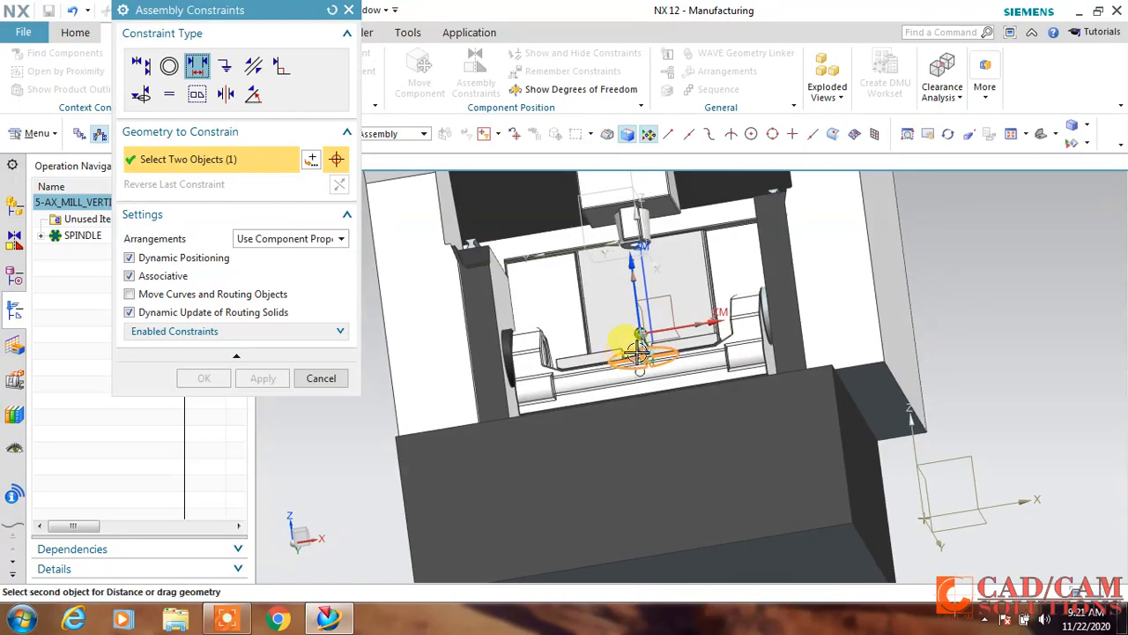
pyautogui.scroll(2, 649, 354)
pyautogui.scroll(5, 655, 353)
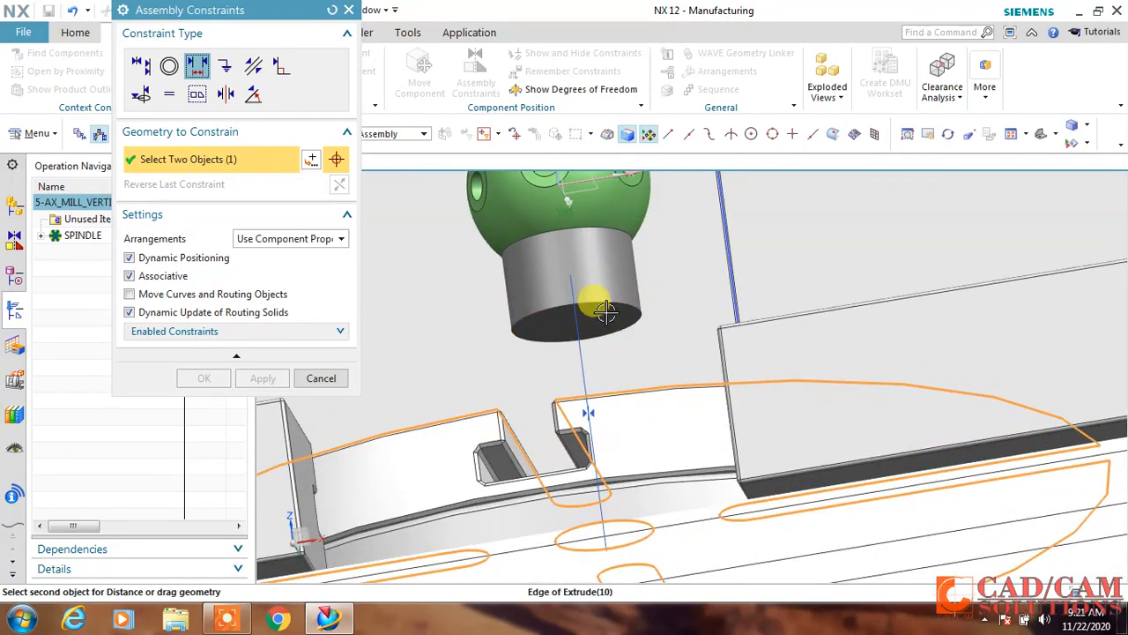
pyautogui.click(604, 301)
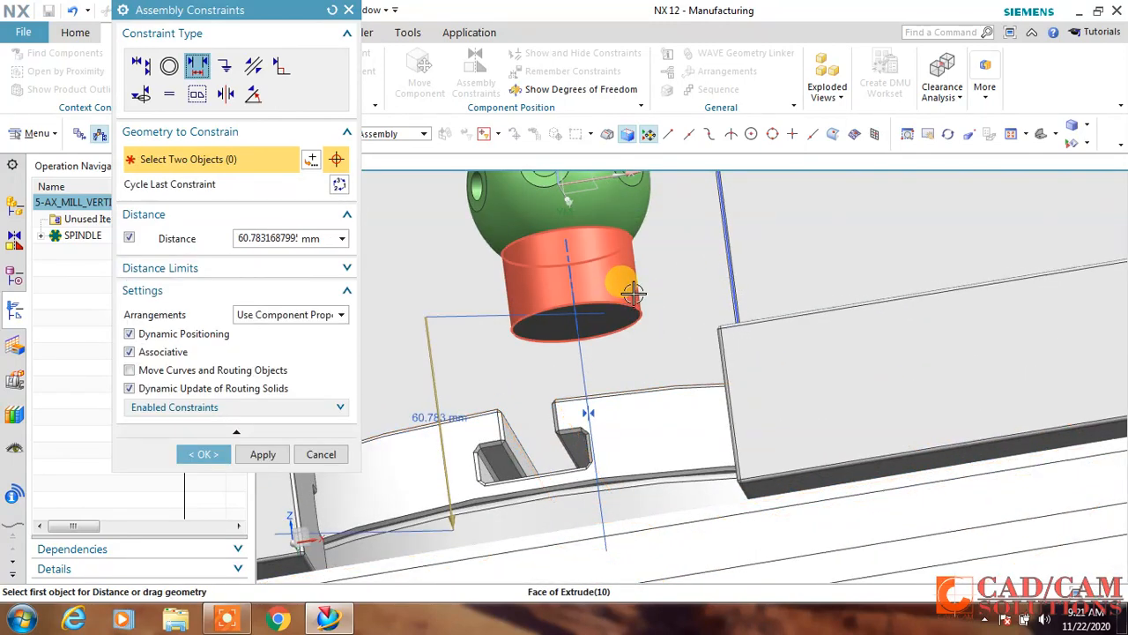
pyautogui.click(269, 240)
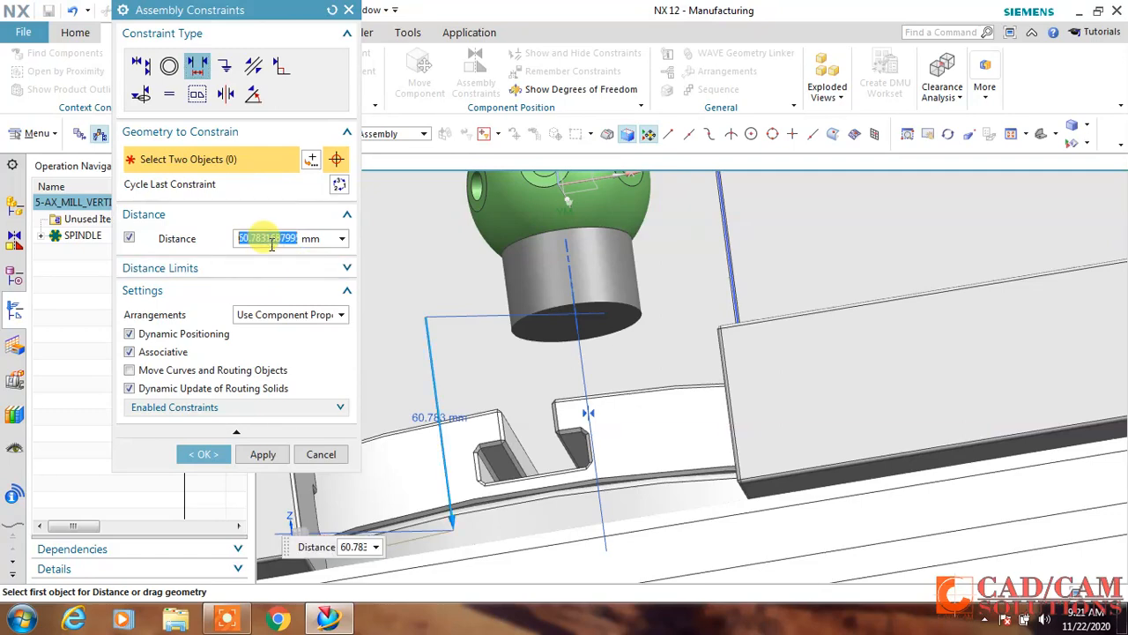
pyautogui.press('Return')
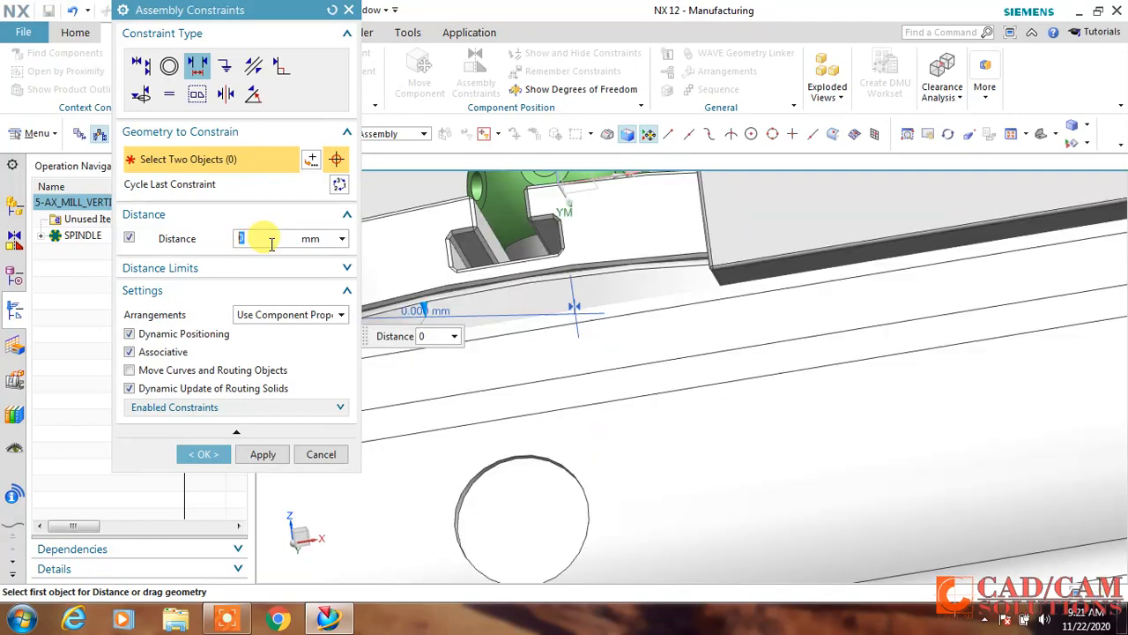
pyautogui.click(203, 454)
pyautogui.moveTo(549, 285); pyautogui.dragTo(625, 304, button='middle')
pyautogui.scroll(4, 608, 304)
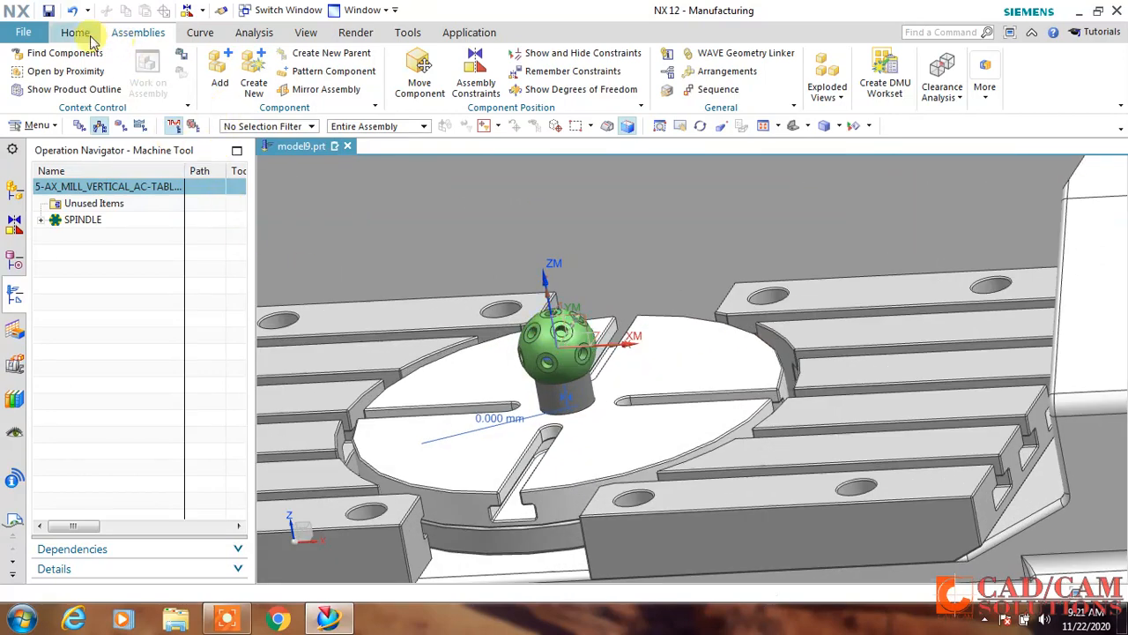
# Select all workpiece operations from VARIABLE_CONTOUR through DRILLING in the geometry view and start Simulate Machine for them
pyautogui.click(88, 37)
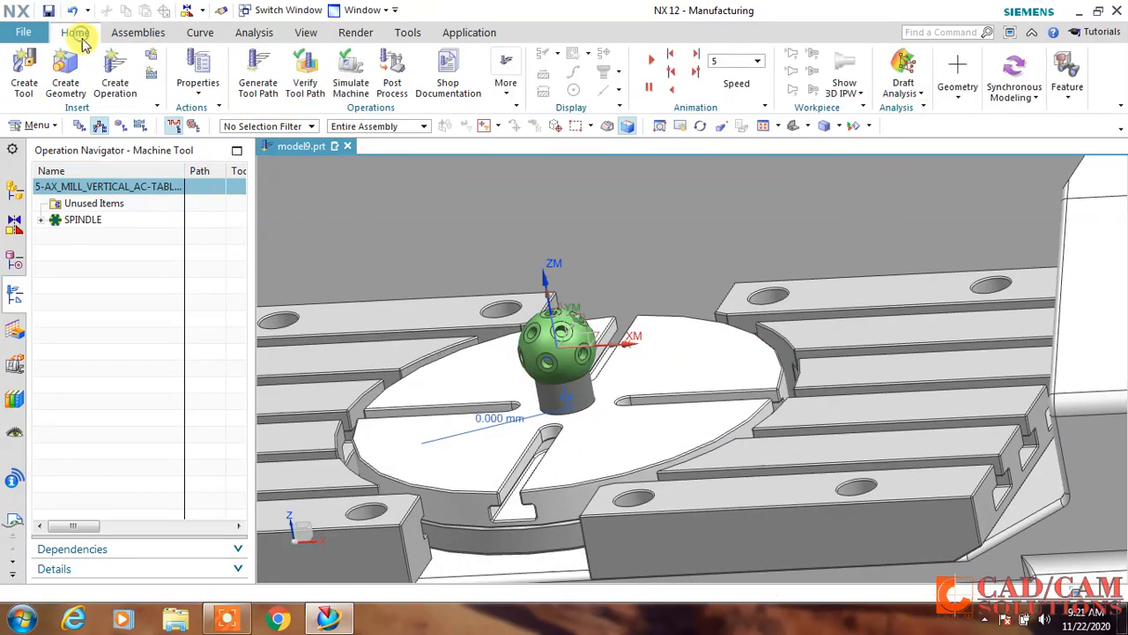
pyautogui.click(123, 126)
pyautogui.click(123, 254)
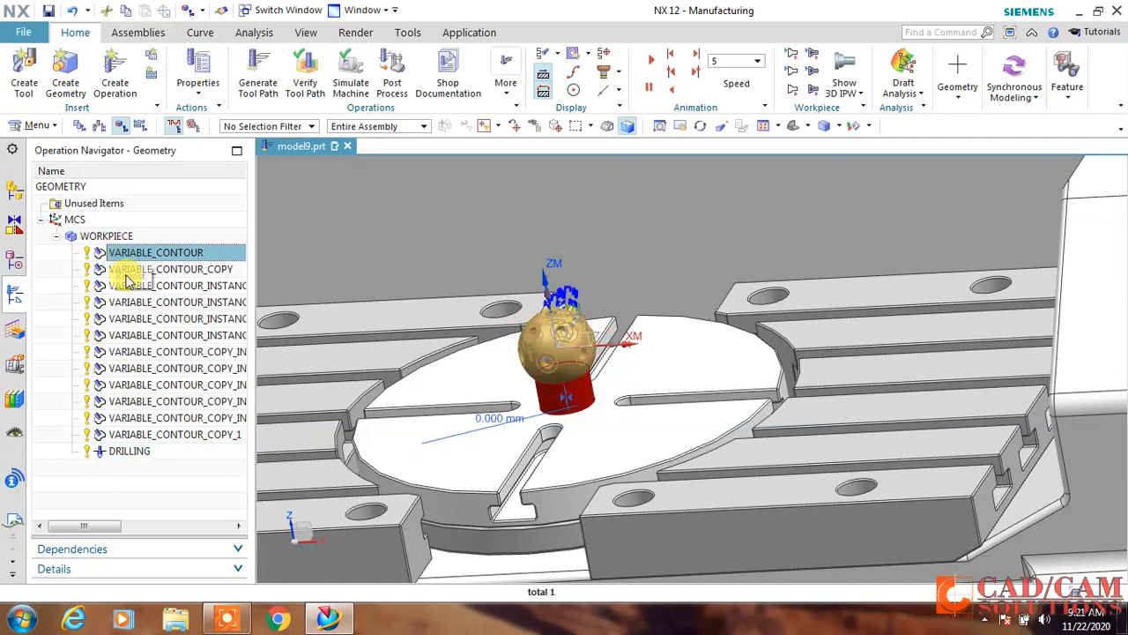
pyautogui.keyDown('shift'); pyautogui.click(141, 452); pyautogui.keyUp('shift')
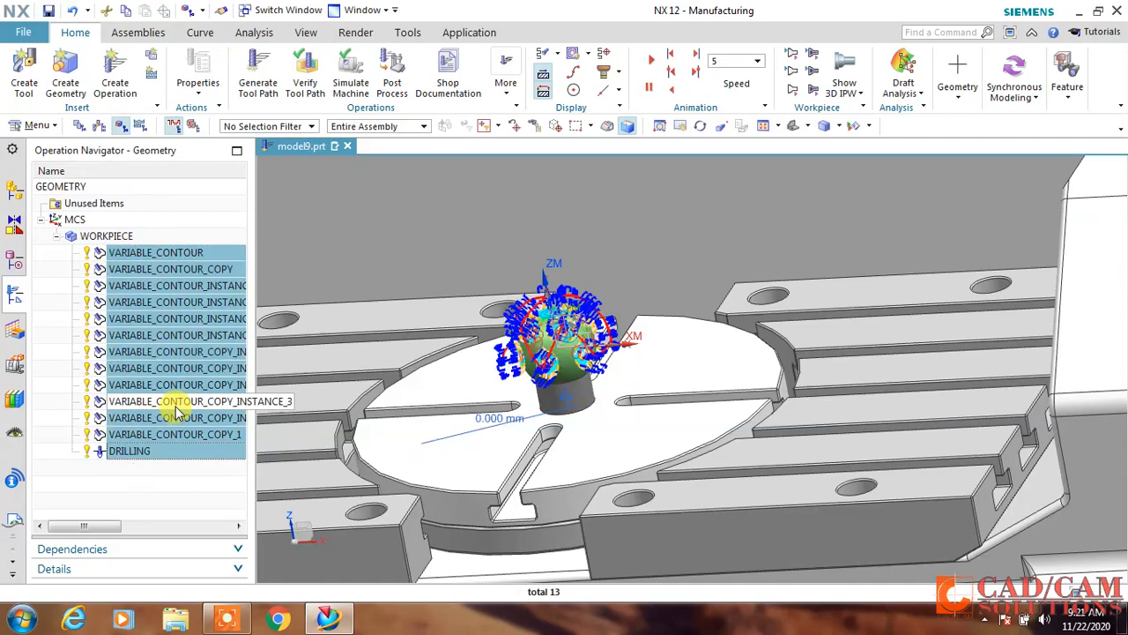
pyautogui.scroll(5, 503, 295)
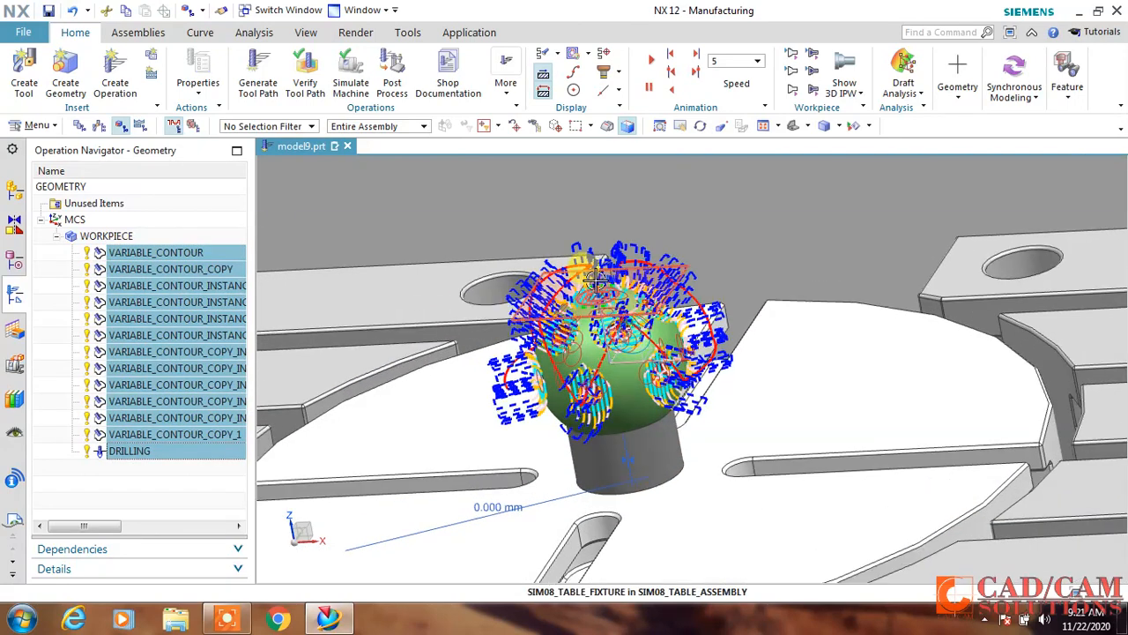
pyautogui.click(353, 84)
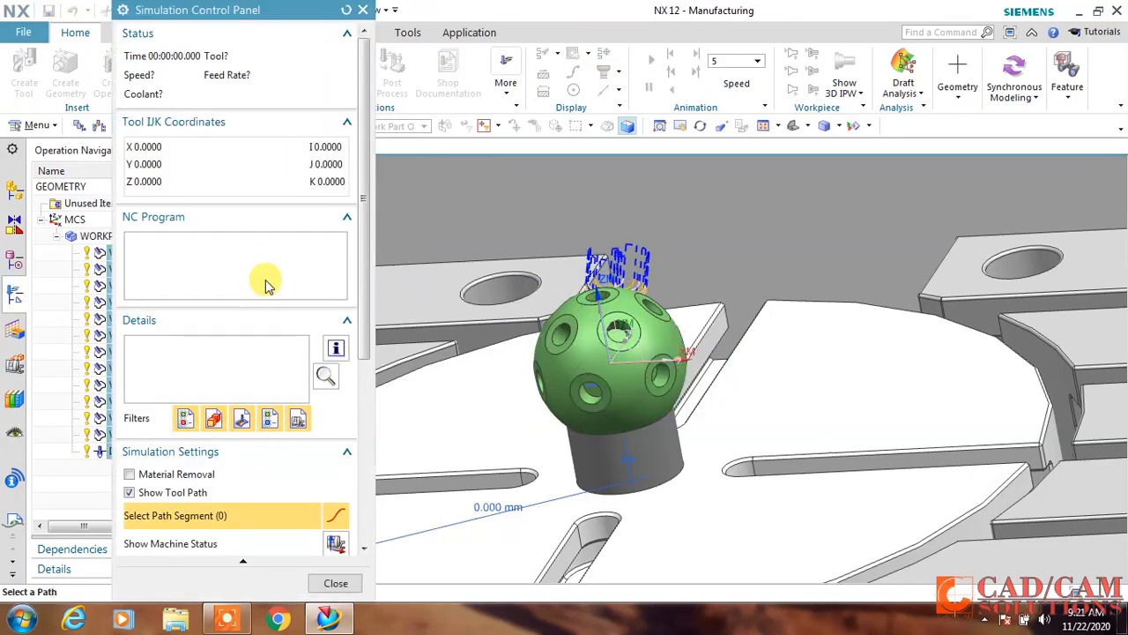
# Display the machine axis positions beside the part and play the tool path simulation of all operations through to the end
pyautogui.scroll(-5, 309, 326)
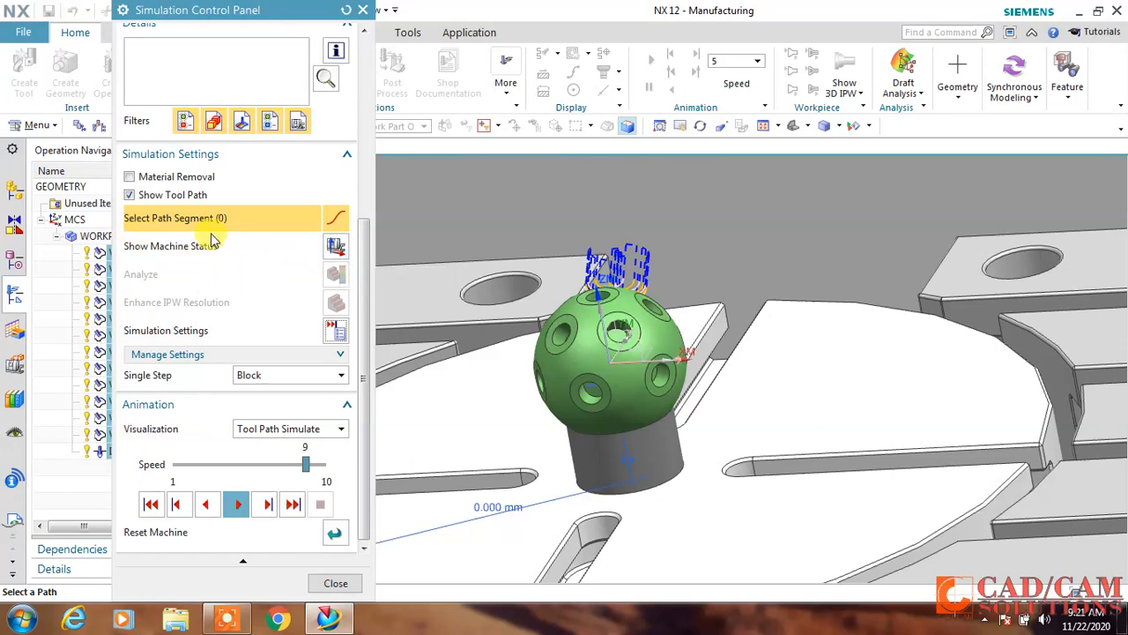
pyautogui.click(335, 247)
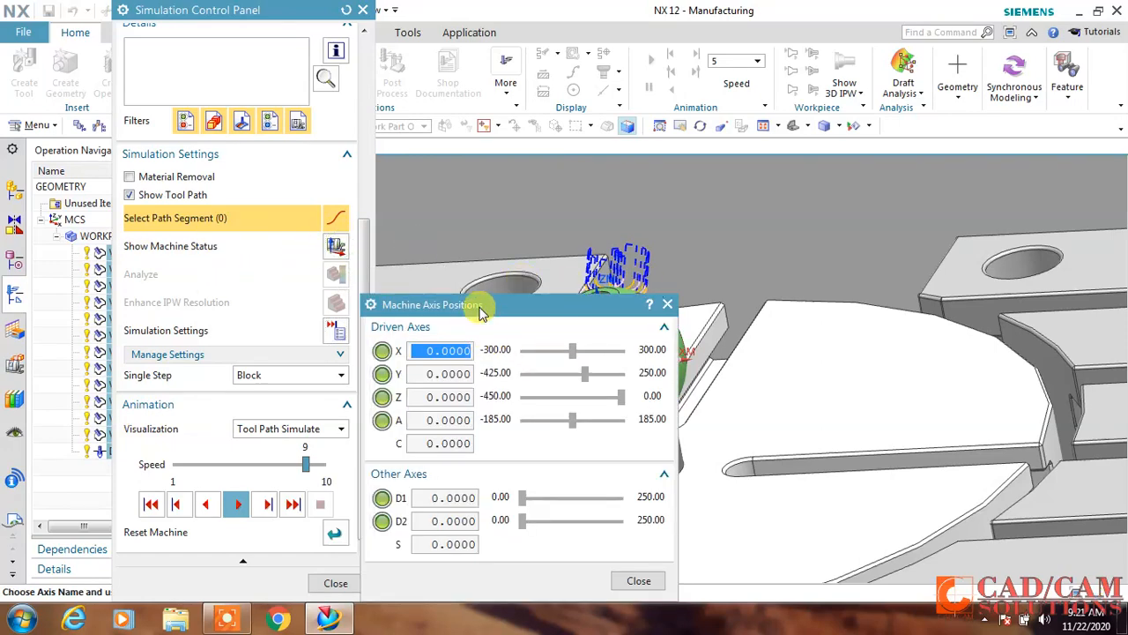
pyautogui.moveTo(600, 309); pyautogui.dragTo(996, 181)
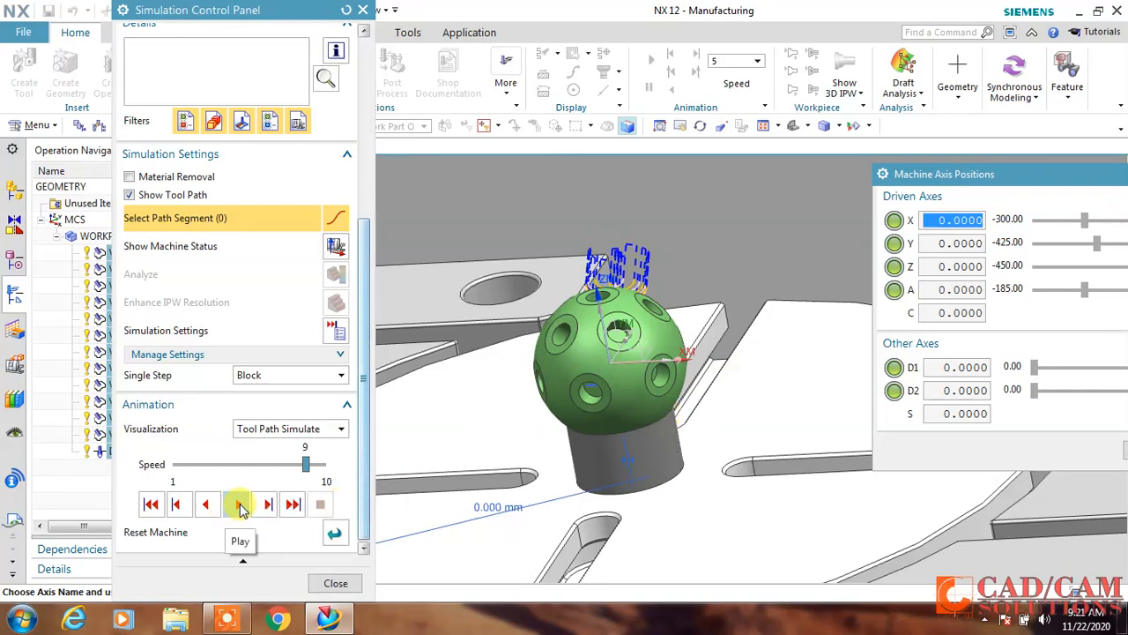
pyautogui.click(240, 505)
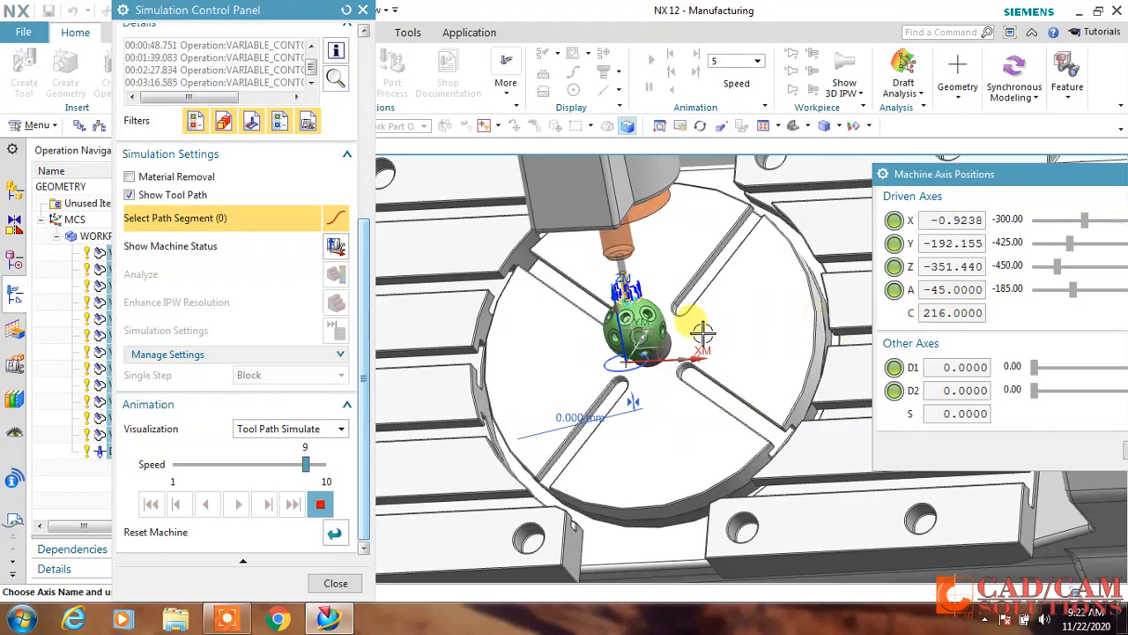
pyautogui.scroll(2, 741, 331)
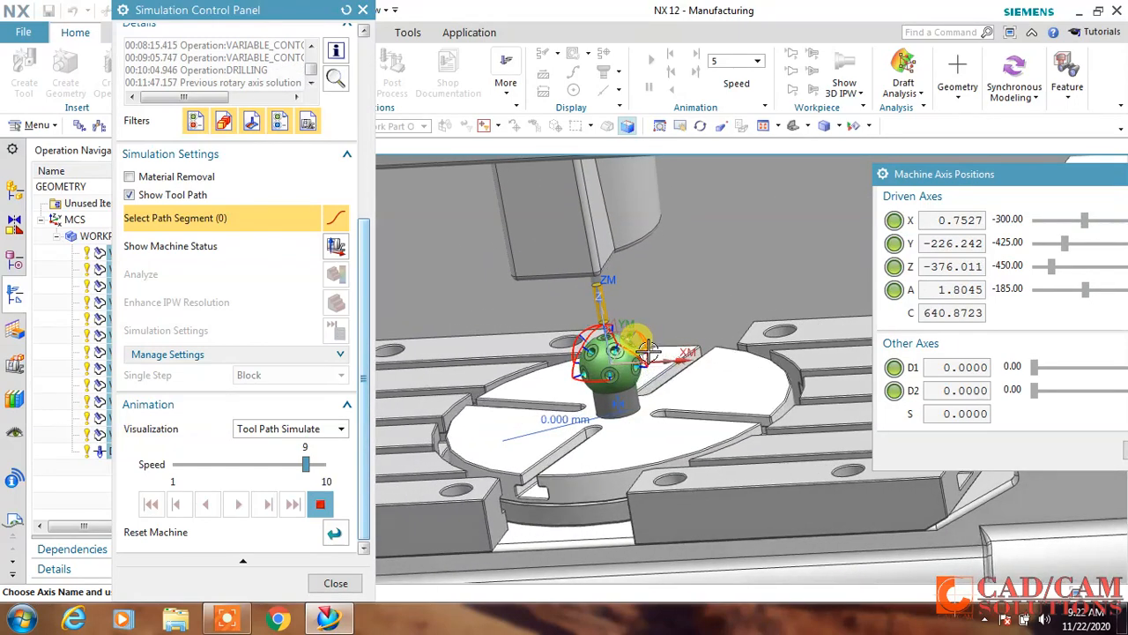
pyautogui.moveTo(648, 350); pyautogui.dragTo(673, 338, button='middle')
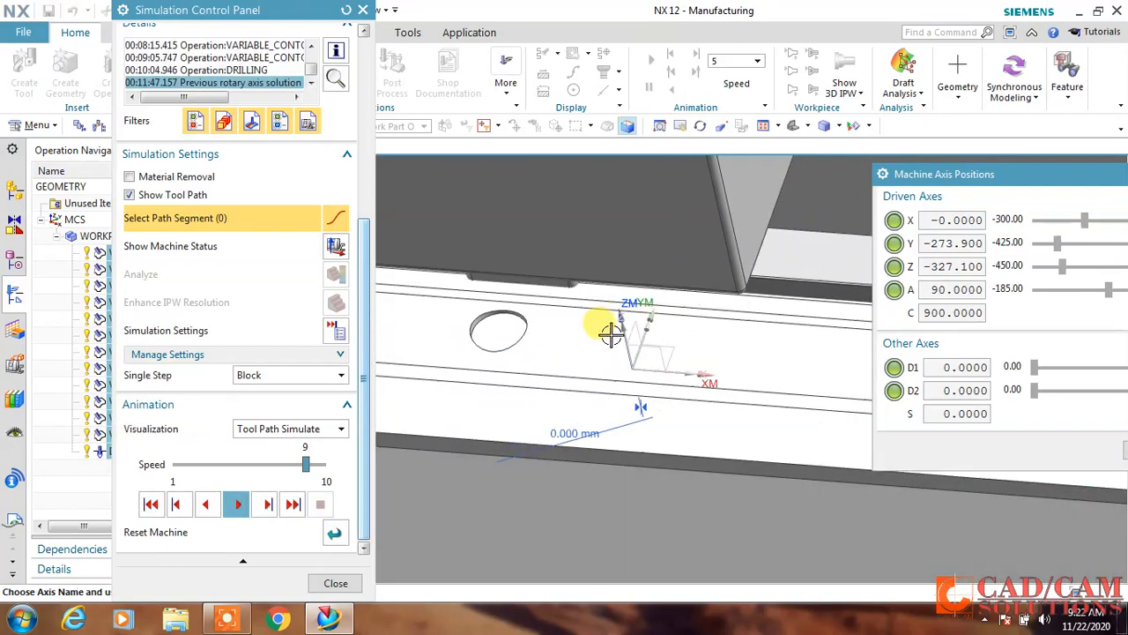
pyautogui.scroll(1, 609, 330)
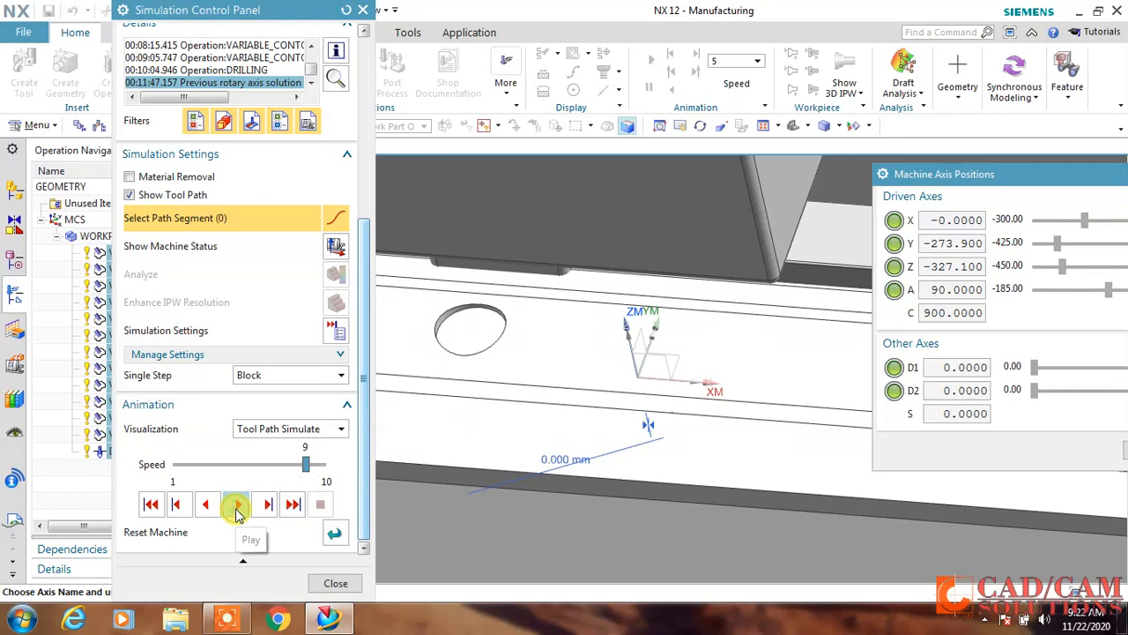
# Step the simulation back to the start of the DRILLING operation and examine the ball's drilling path with the axis positions in view
pyautogui.click(151, 503)
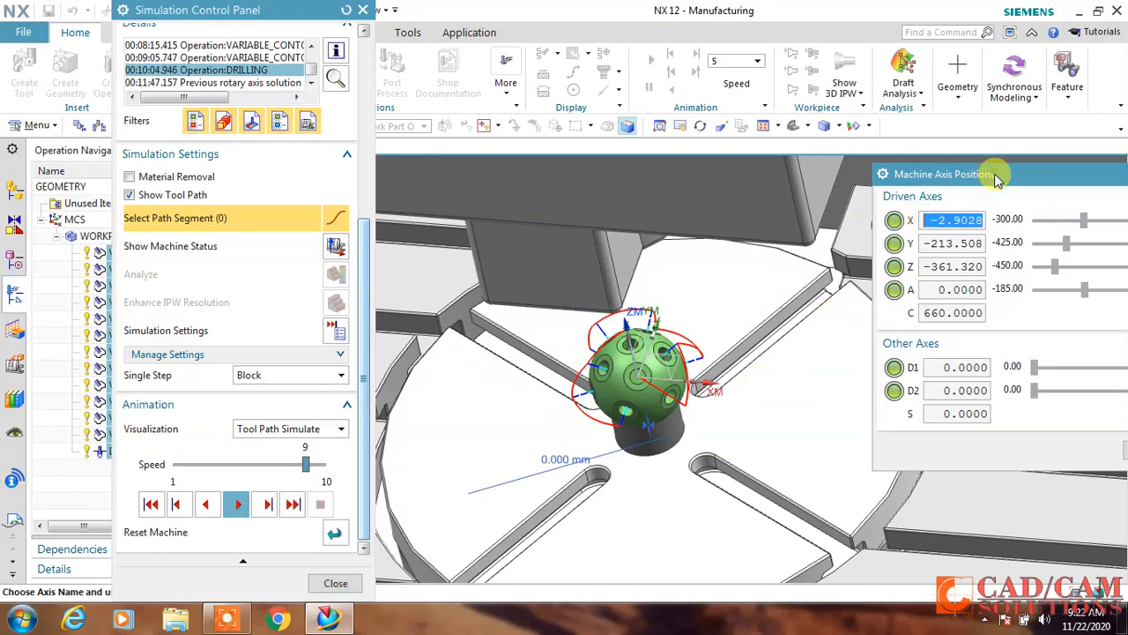
pyautogui.moveTo(996, 176); pyautogui.dragTo(955, 227)
pyautogui.moveTo(663, 328)
pyautogui.mouseDown(button='middle')
pyautogui.moveTo(662, 308)
pyautogui.moveTo(673, 317)
pyautogui.mouseUp(button='middle')
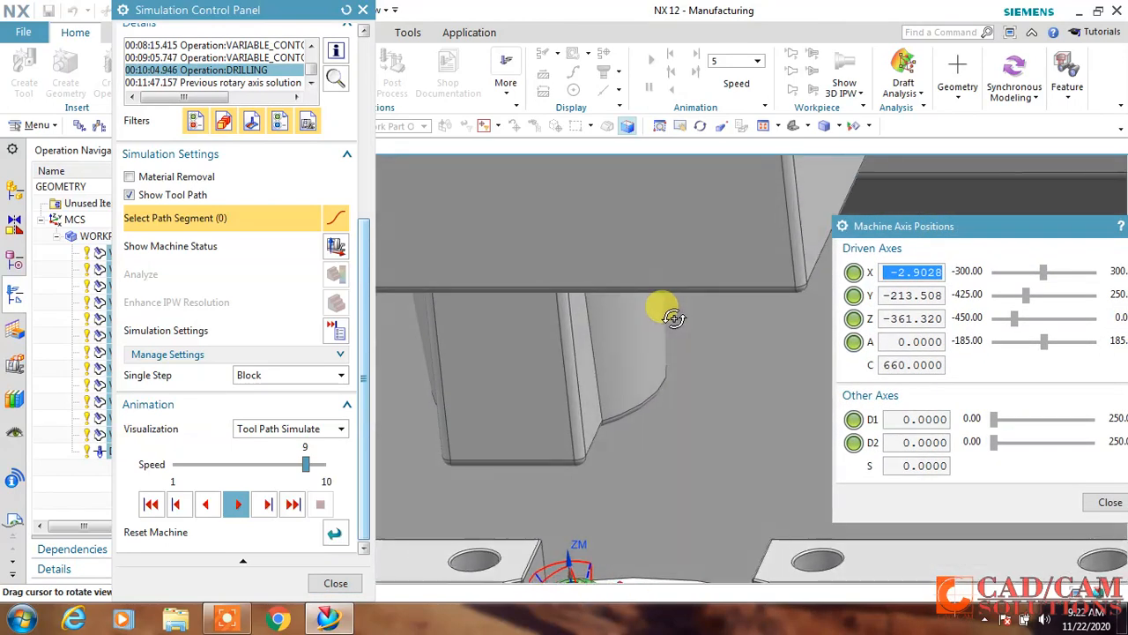
pyautogui.keyDown('shift'); pyautogui.moveTo(680, 390); pyautogui.dragTo(755, 131, button='middle'); pyautogui.keyUp('shift')
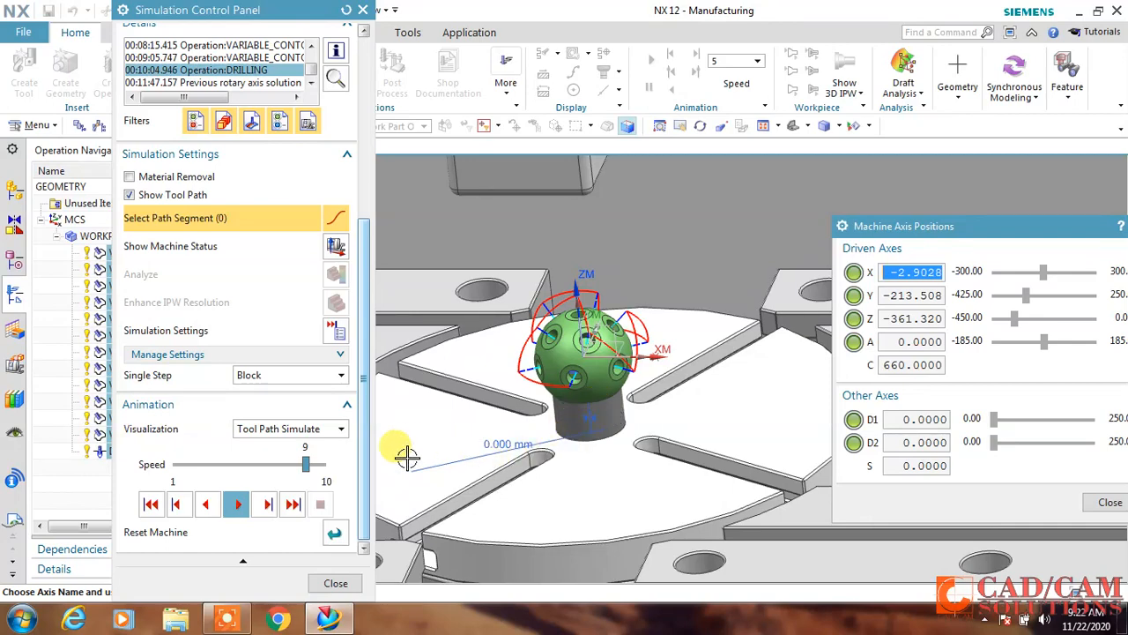
pyautogui.click(225, 622)
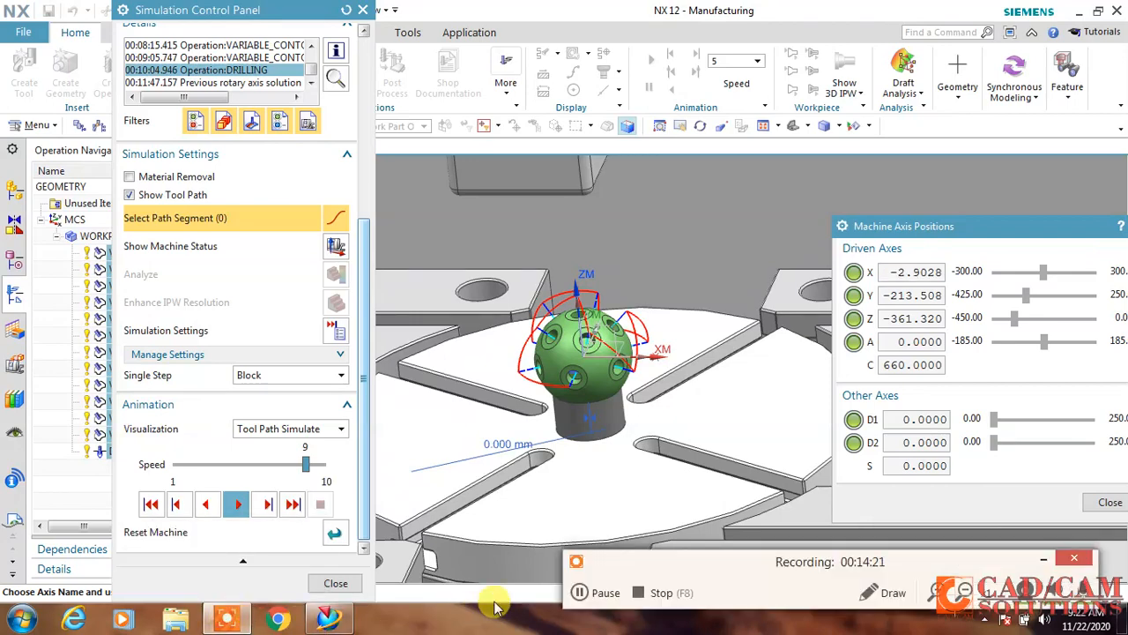